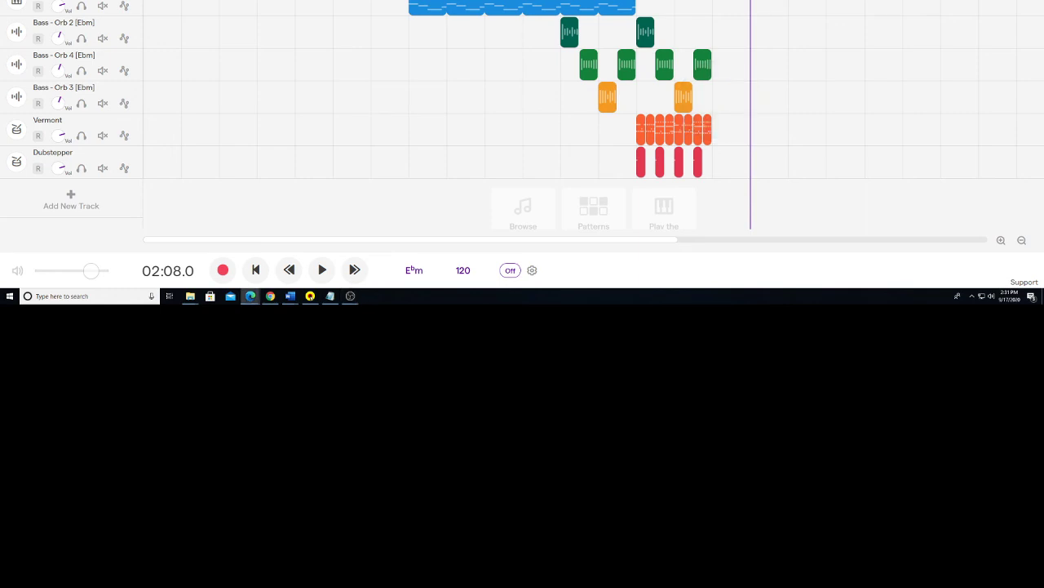
- Move the playhead to 00:08.0, play the song for a few seconds and pause it
{"action": "key", "text": "ctrl+0"}
{"action": "key", "text": "ctrl+plus"}
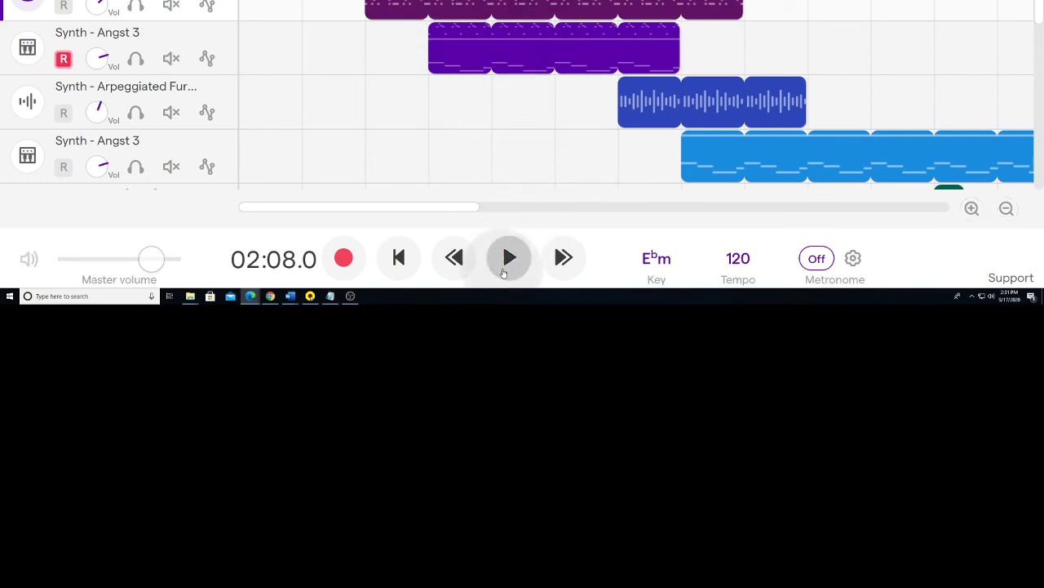
{"action": "left_click", "coordinate": [503, 273]}
{"action": "left_click", "coordinate": [504, 270]}
{"action": "left_click_drag", "start_coordinate": [580, 209], "coordinate": [283, 177]}
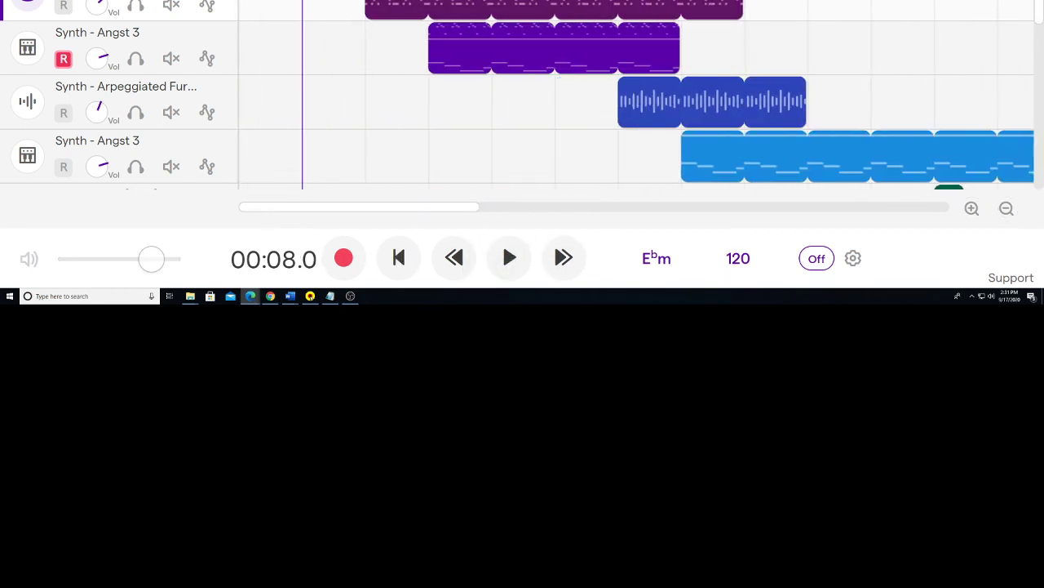
{"action": "left_click", "coordinate": [504, 267]}
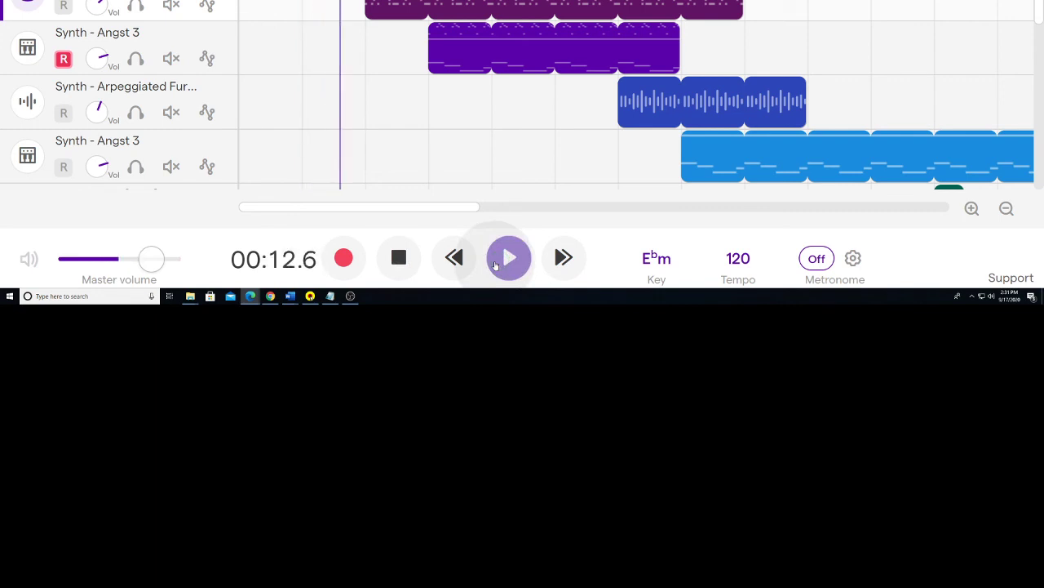
{"action": "left_click", "coordinate": [516, 275]}
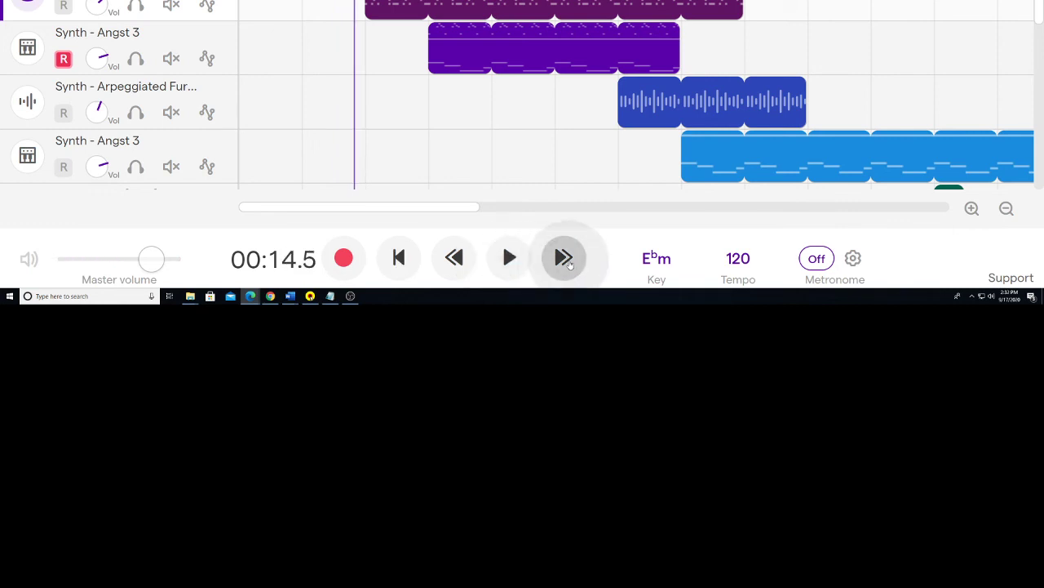
- Fast-forward the playhead past 00:20.5 and rewind it to 00:14.5
{"action": "left_click", "coordinate": [563, 258]}
{"action": "left_click", "coordinate": [563, 258]}
{"action": "left_click", "coordinate": [563, 258]}
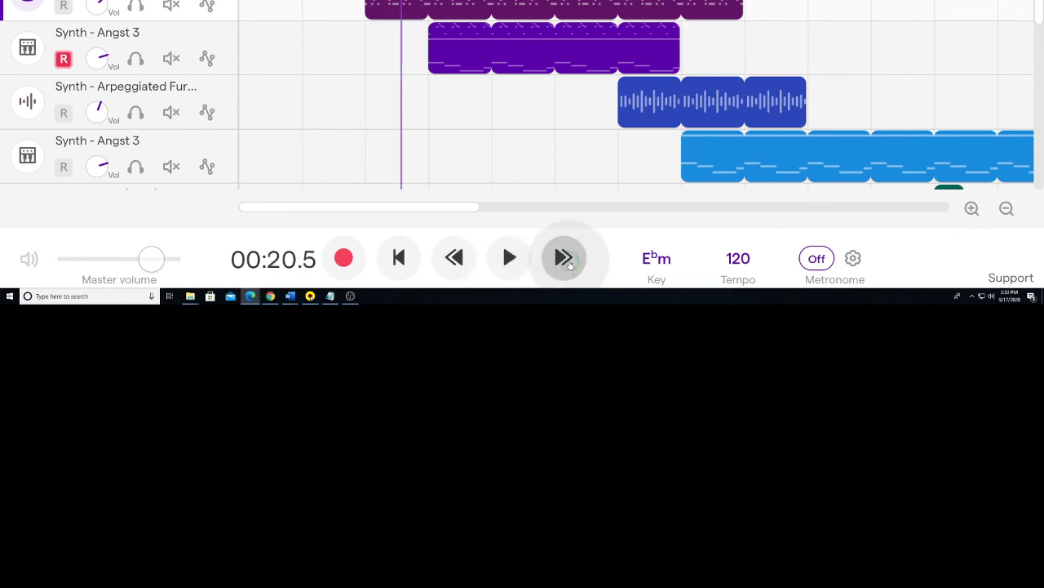
{"action": "left_click", "coordinate": [563, 257]}
{"action": "left_click", "coordinate": [563, 258]}
{"action": "left_click", "coordinate": [455, 258]}
{"action": "left_click", "coordinate": [455, 258]}
{"action": "left_click", "coordinate": [455, 258]}
{"action": "left_click", "coordinate": [455, 258]}
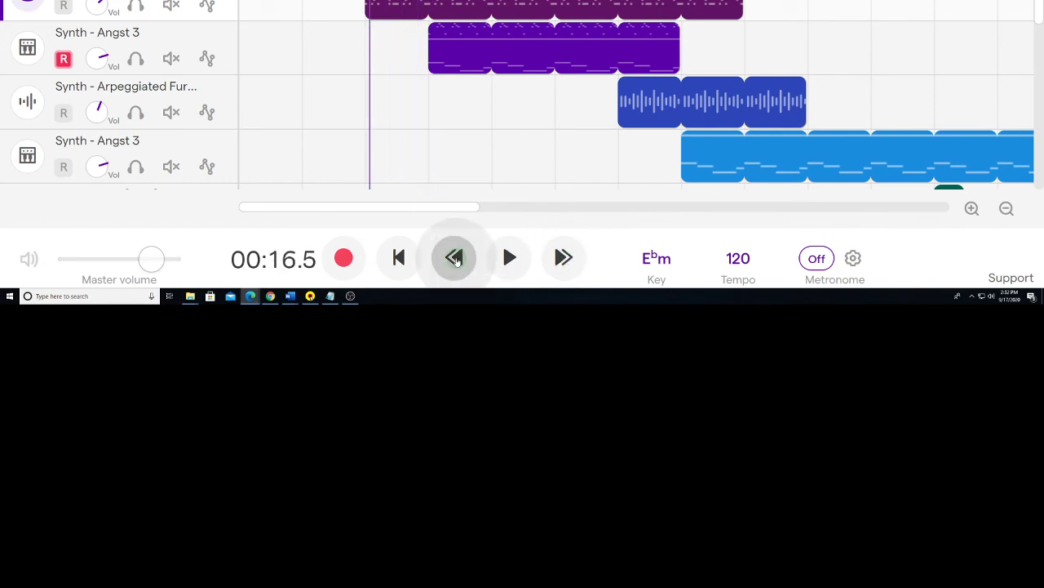
{"action": "left_click", "coordinate": [455, 258]}
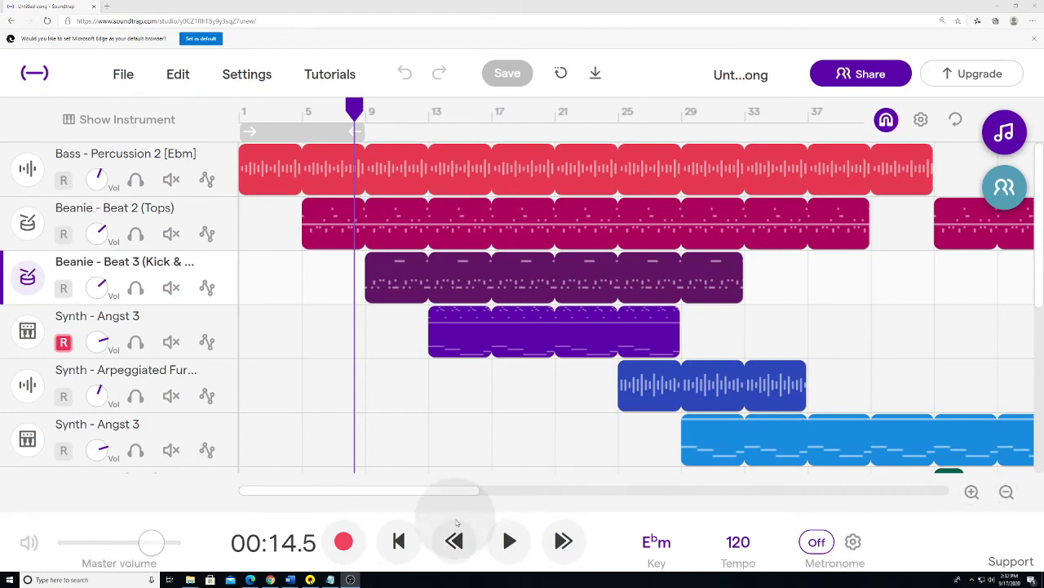
- Fast-forward the playhead to 00:26.5, and rewind it to 00:14.5 again
{"action": "left_click", "coordinate": [563, 522]}
{"action": "left_click", "coordinate": [563, 522]}
{"action": "left_click", "coordinate": [563, 540]}
{"action": "left_click", "coordinate": [563, 540]}
{"action": "left_click", "coordinate": [563, 540]}
{"action": "left_click", "coordinate": [563, 540]}
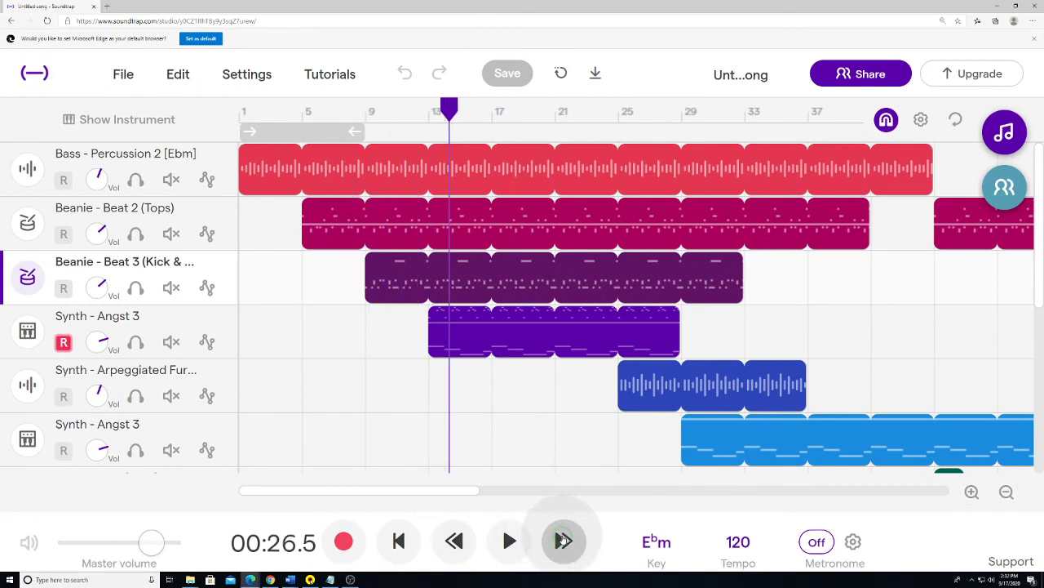
{"action": "left_click", "coordinate": [457, 543]}
{"action": "left_click", "coordinate": [457, 543]}
{"action": "left_click", "coordinate": [457, 543]}
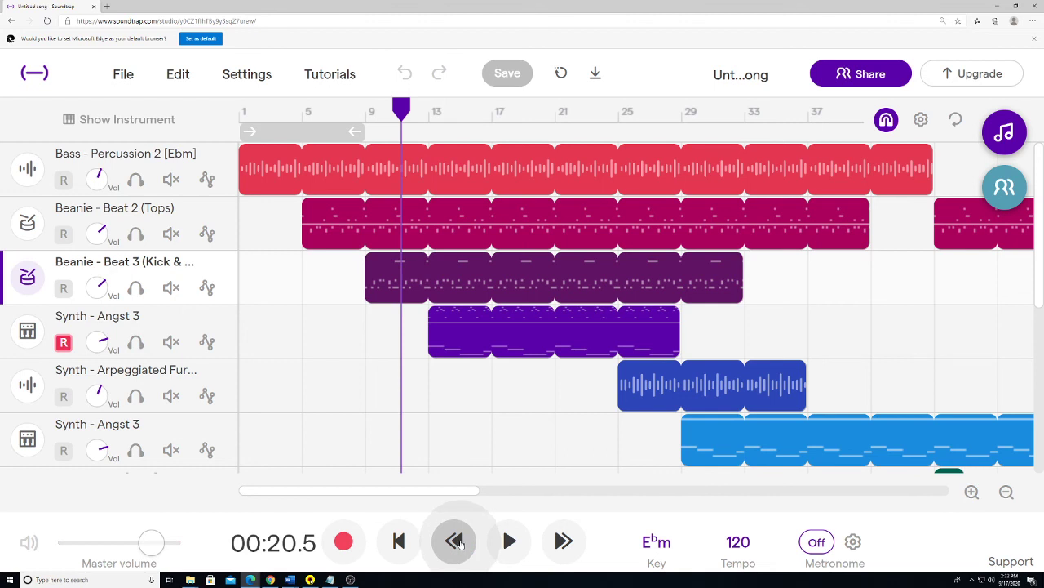
{"action": "left_click", "coordinate": [457, 542]}
{"action": "left_click", "coordinate": [457, 543]}
{"action": "left_click", "coordinate": [457, 542]}
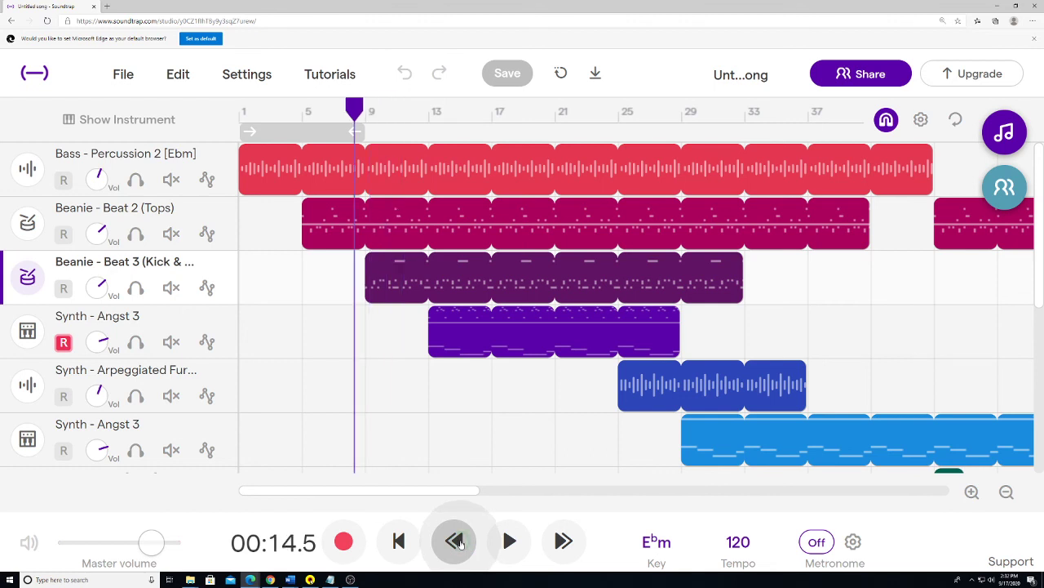
- Return the playhead to the start of the song, play the opening seconds and go back to the start
{"action": "left_click", "coordinate": [408, 553]}
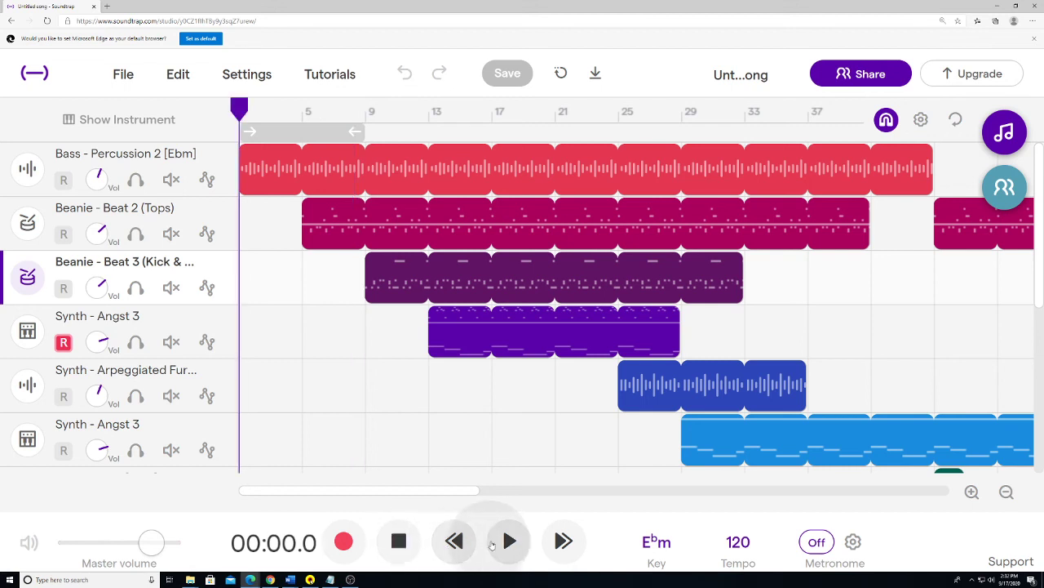
{"action": "left_click", "coordinate": [506, 541]}
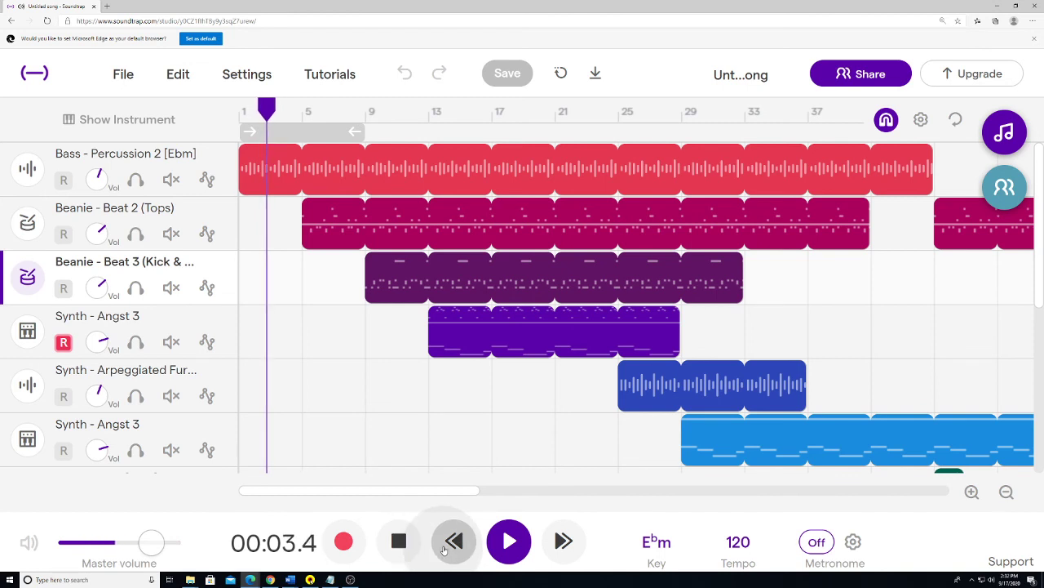
{"action": "left_click", "coordinate": [405, 546]}
{"action": "left_click", "coordinate": [408, 548]}
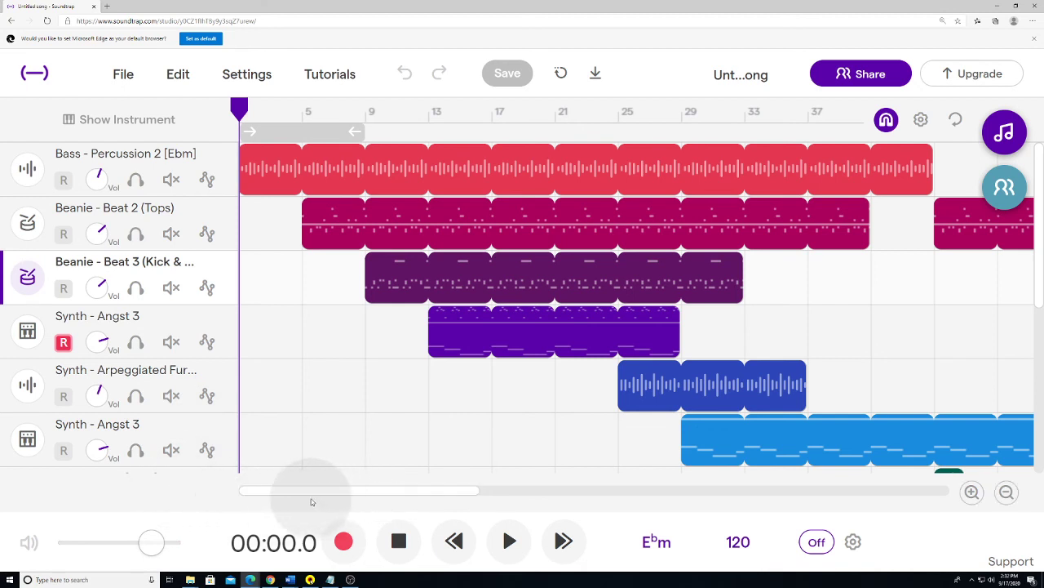
- Review the available song keys, keep E♭ minor, and briefly play the song from the beginning
{"action": "left_click", "coordinate": [655, 543]}
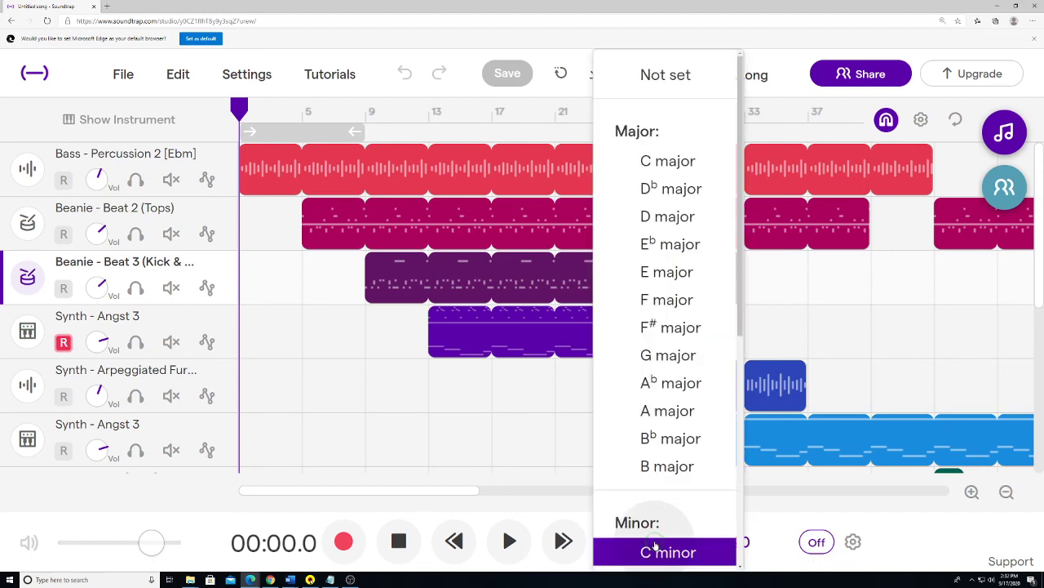
{"action": "scroll", "coordinate": [663, 359], "scroll_direction": "down", "scroll_amount": 5}
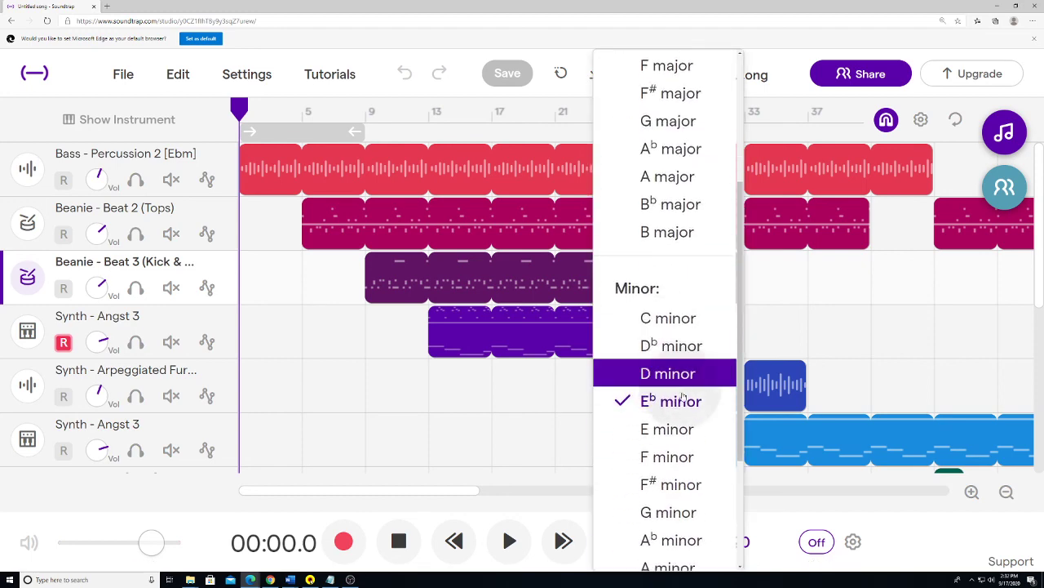
{"action": "scroll", "coordinate": [669, 408], "scroll_direction": "up", "scroll_amount": 2}
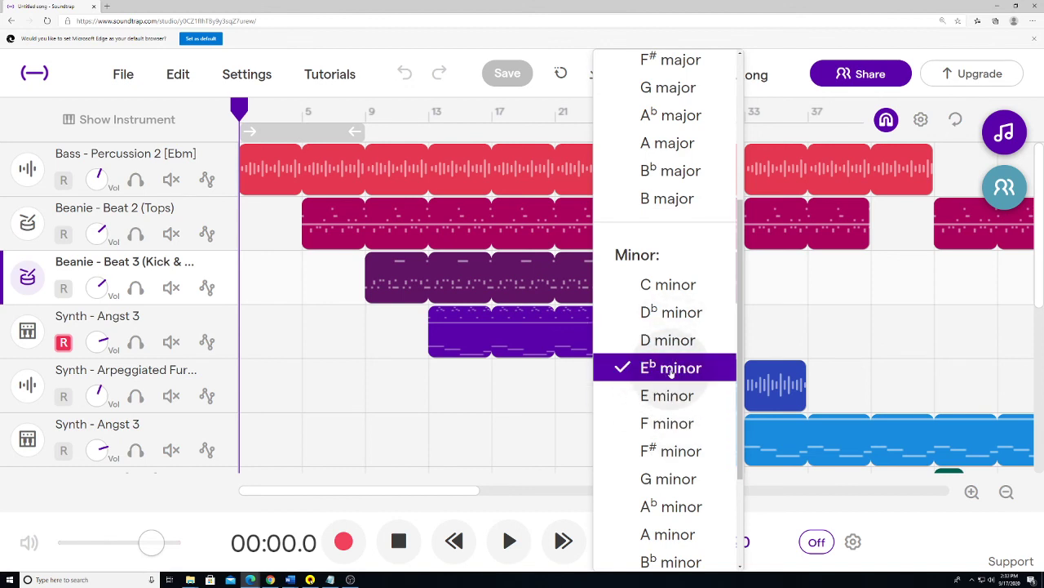
{"action": "left_click", "coordinate": [673, 370]}
{"action": "left_click", "coordinate": [510, 542]}
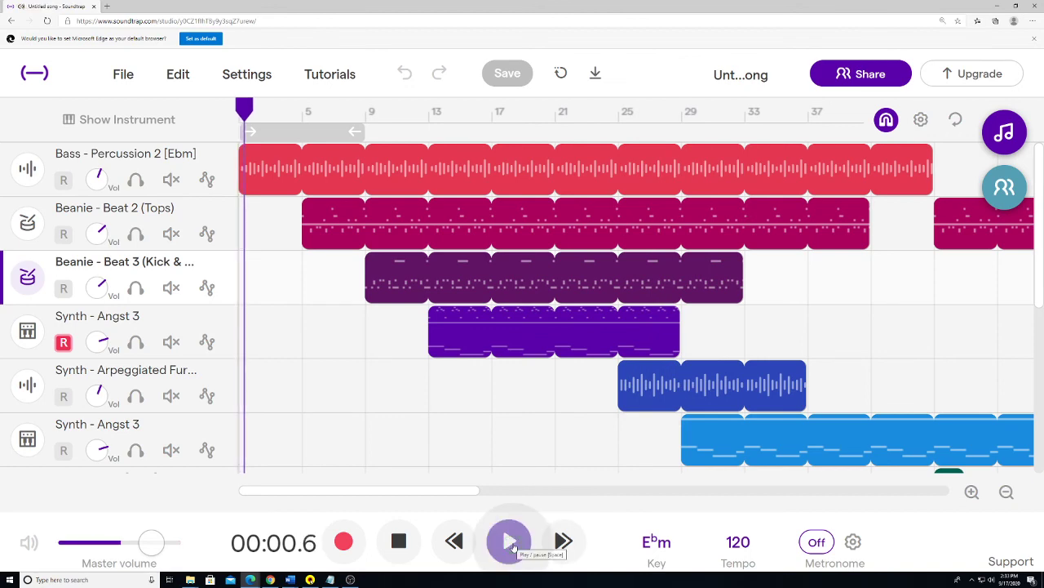
{"action": "left_click", "coordinate": [510, 542]}
- Change the song key to D♭ minor with the audio adjusted to match, and play part of the song to hear it
{"action": "left_click", "coordinate": [657, 545]}
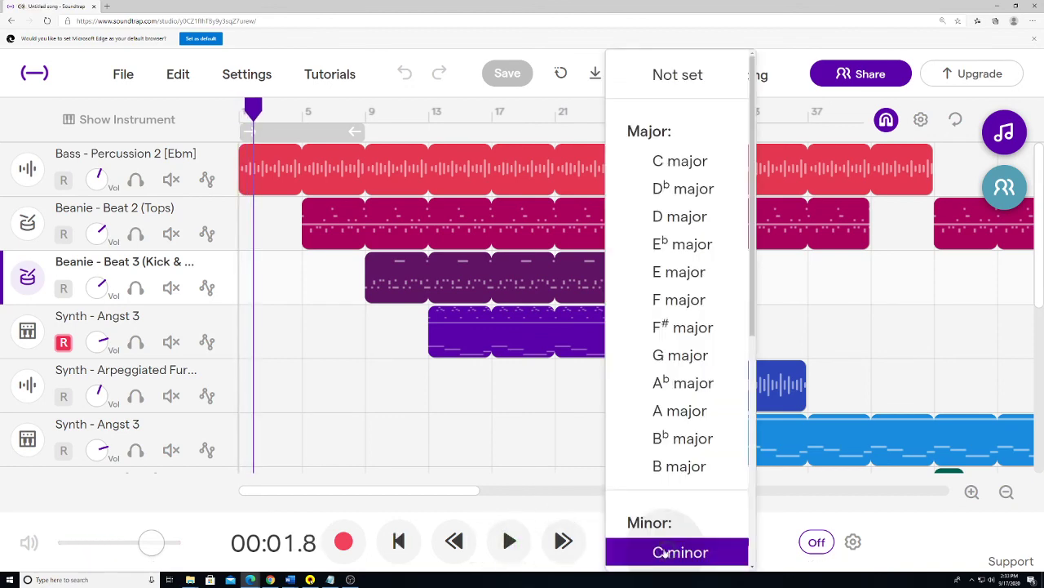
{"action": "scroll", "coordinate": [676, 390], "scroll_direction": "down", "scroll_amount": 3}
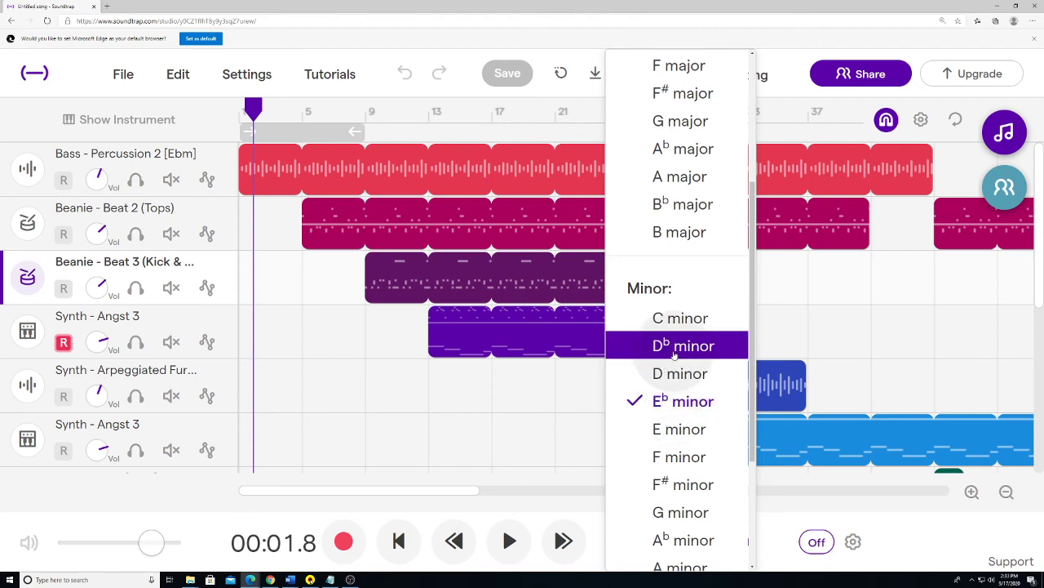
{"action": "left_click", "coordinate": [674, 349]}
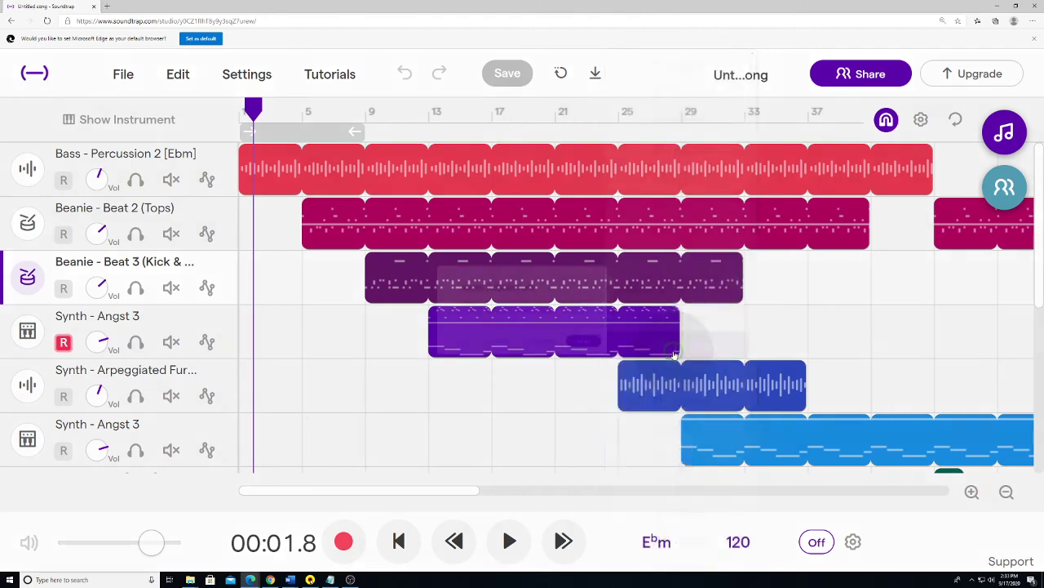
{"action": "left_click", "coordinate": [676, 398]}
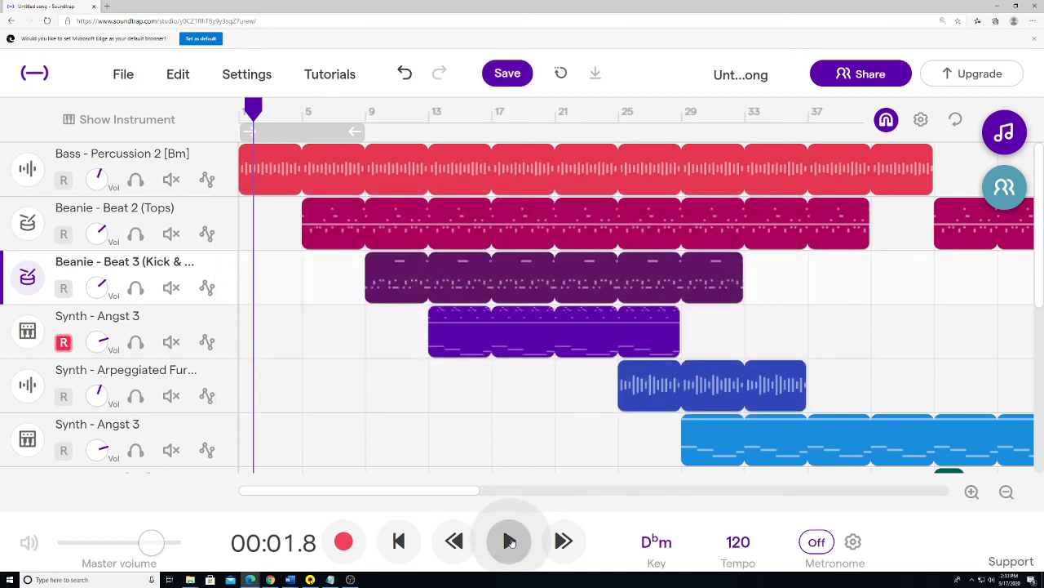
{"action": "left_click", "coordinate": [510, 542]}
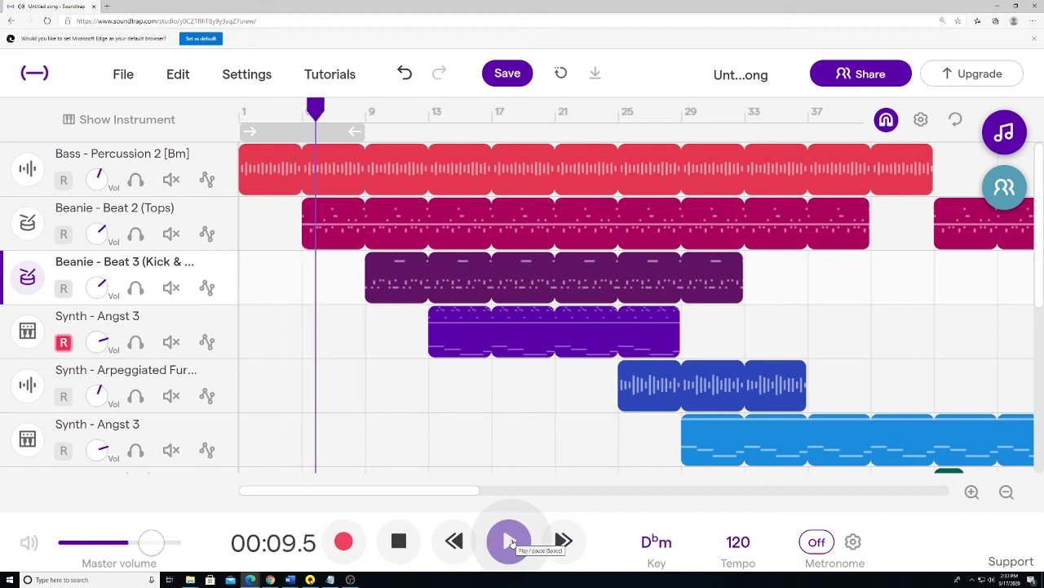
{"action": "left_click", "coordinate": [508, 543]}
{"action": "left_click", "coordinate": [657, 542]}
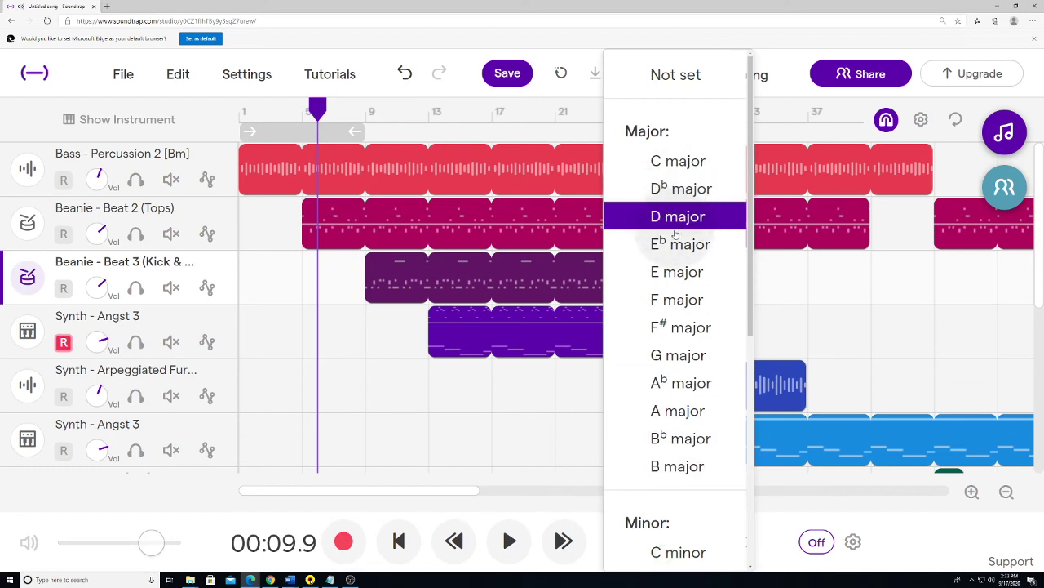
{"action": "left_click", "coordinate": [675, 234]}
{"action": "left_click", "coordinate": [485, 406]}
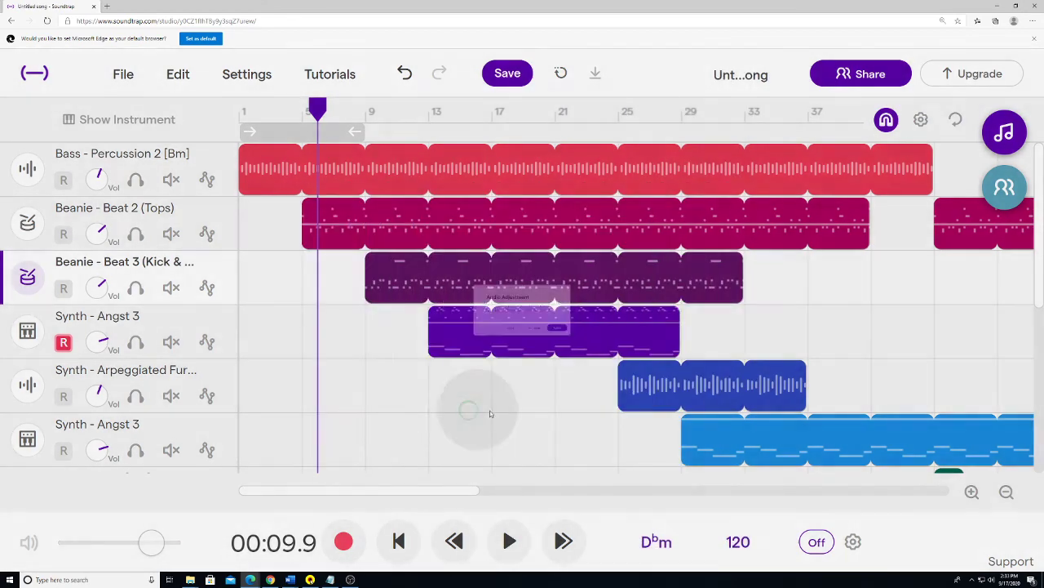
- Set the song key back to E♭ minor and adjust the audio data to match
{"action": "left_click", "coordinate": [659, 542]}
{"action": "scroll", "coordinate": [686, 343], "scroll_direction": "down", "scroll_amount": 5}
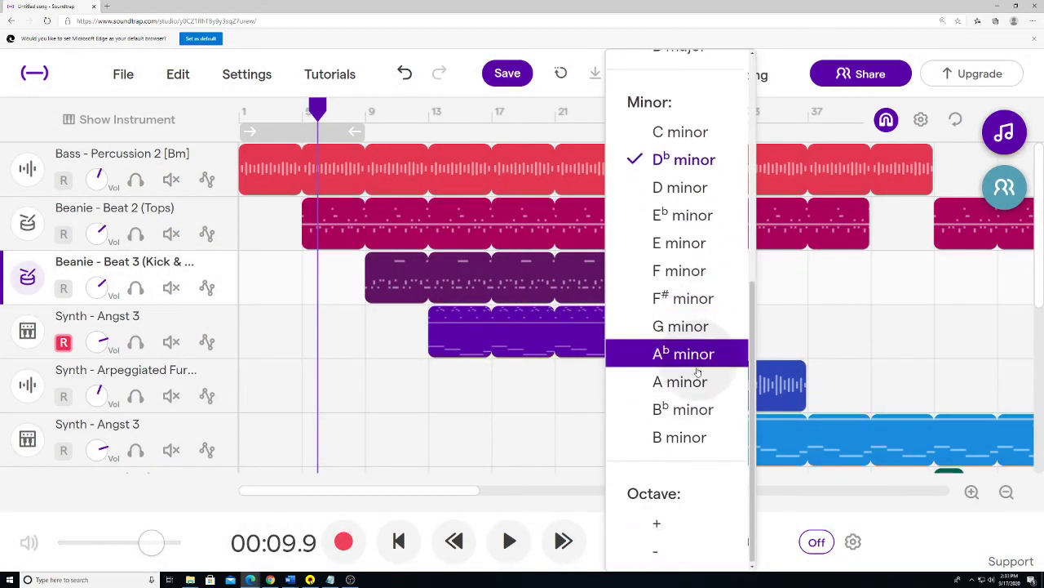
{"action": "left_click", "coordinate": [670, 239]}
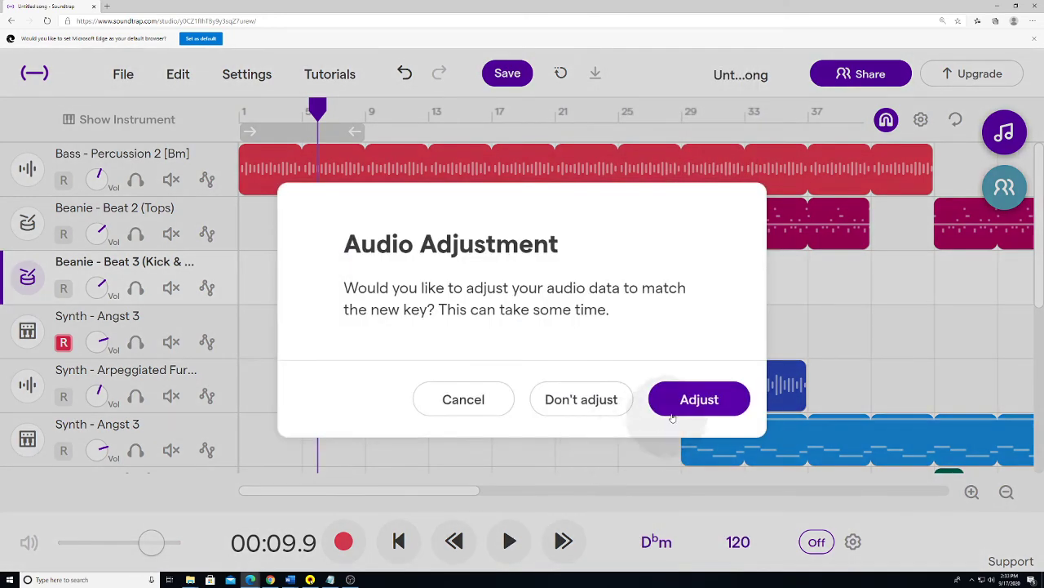
{"action": "left_click", "coordinate": [673, 417]}
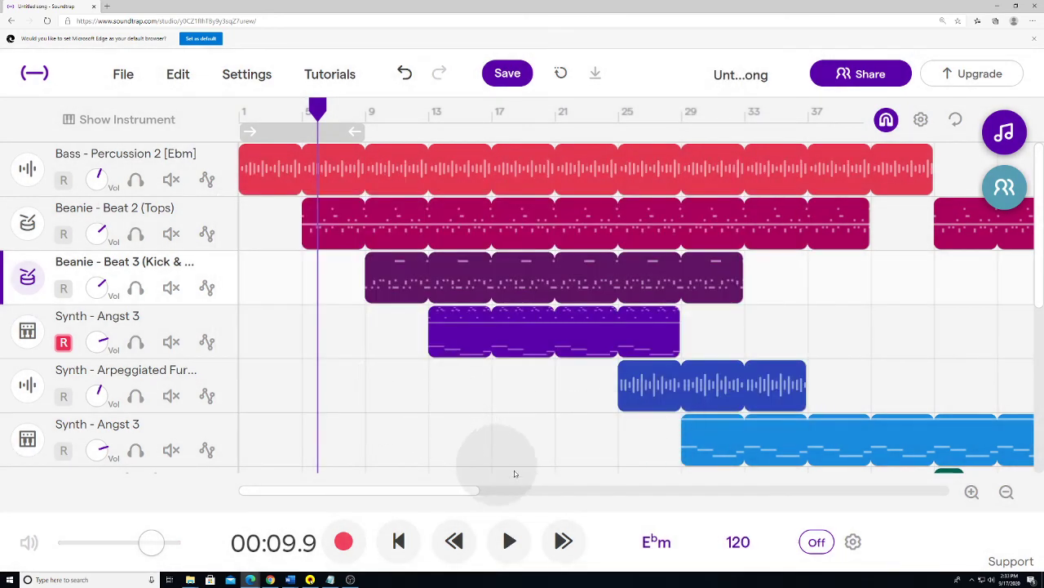
- Set the tempo to 95 BPM with the audio adjusted to match, and play the song to hear the new speed
{"action": "left_click", "coordinate": [738, 542]}
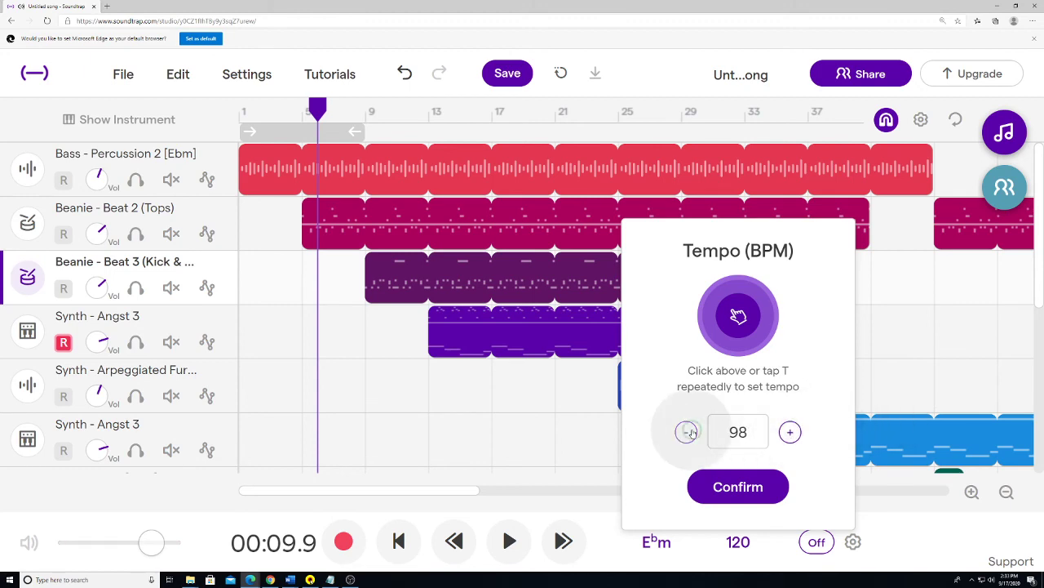
{"action": "left_click", "coordinate": [687, 431]}
{"action": "left_click", "coordinate": [686, 432]}
{"action": "left_click", "coordinate": [686, 431]}
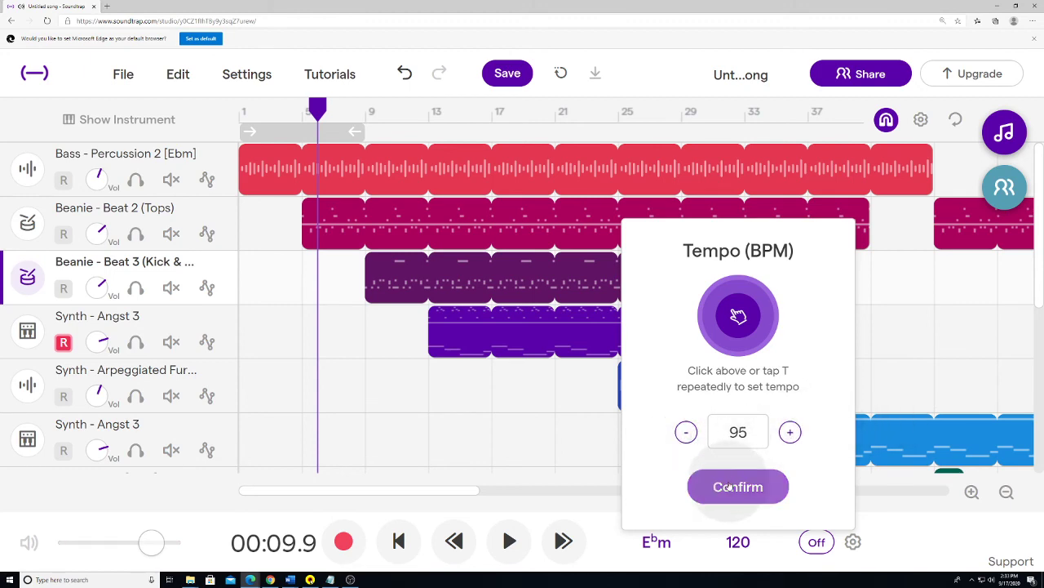
{"action": "left_click", "coordinate": [729, 486]}
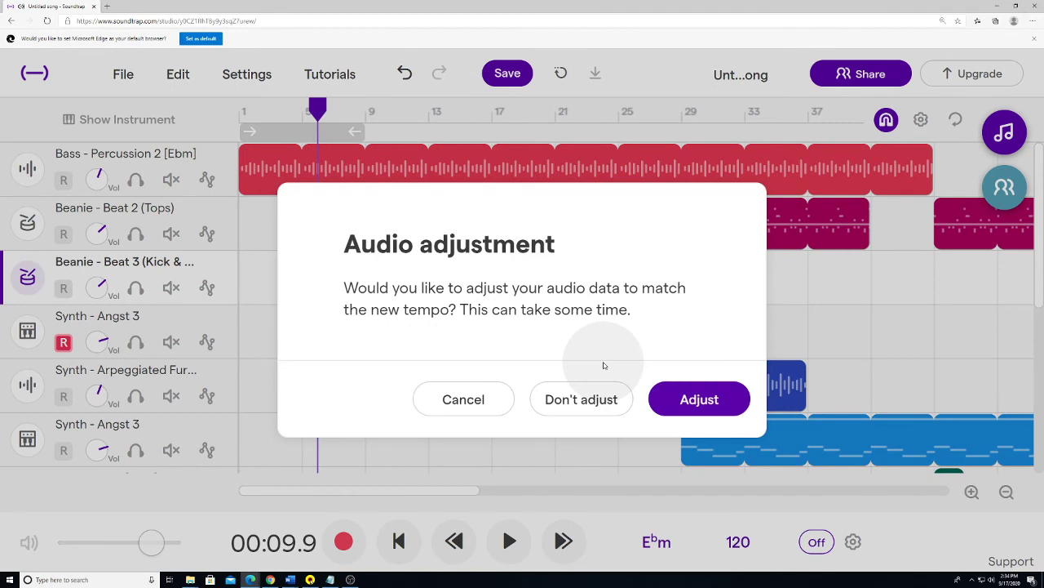
{"action": "left_click", "coordinate": [685, 395]}
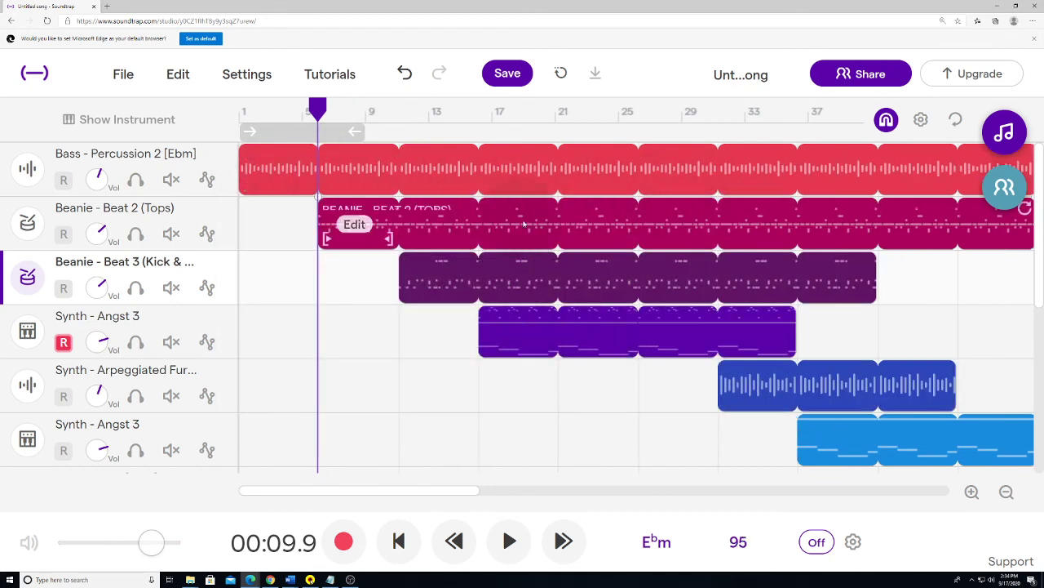
{"action": "key", "text": "space"}
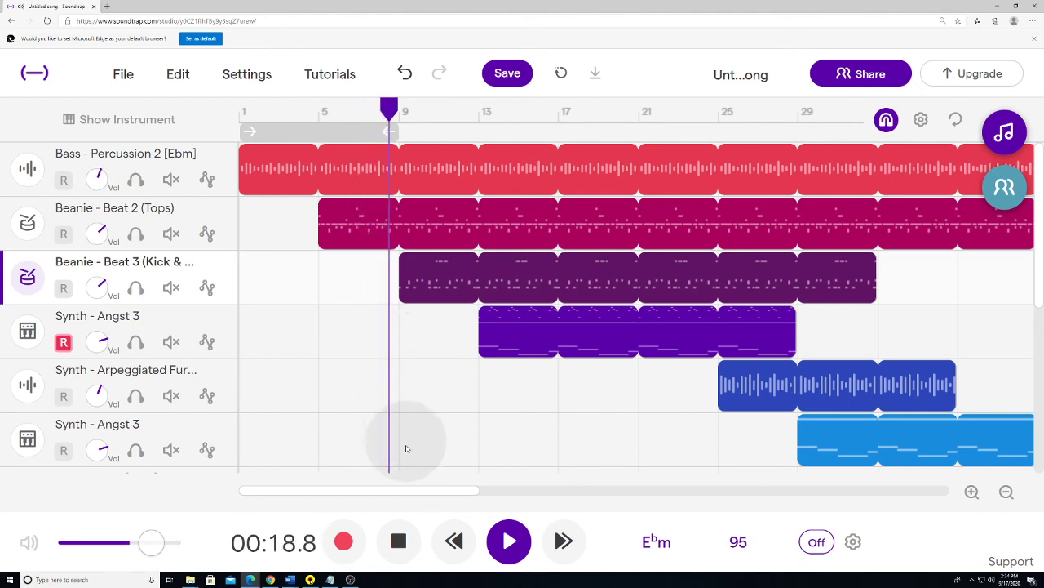
{"action": "left_click", "coordinate": [398, 550]}
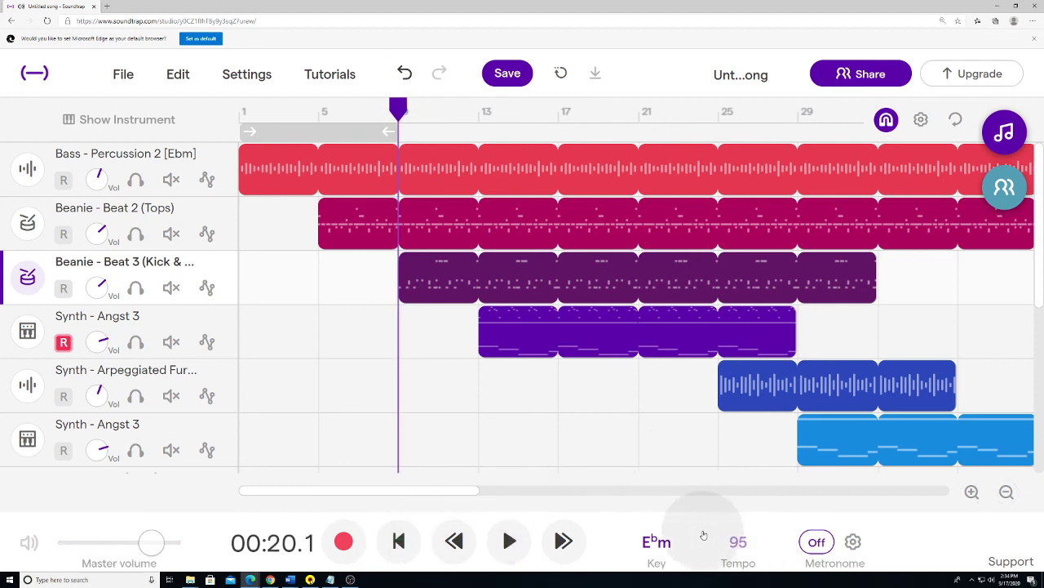
- Tap out a new tempo of 125 BPM, adjust the audio to match, and play part of the song to hear it
{"action": "left_click", "coordinate": [737, 542]}
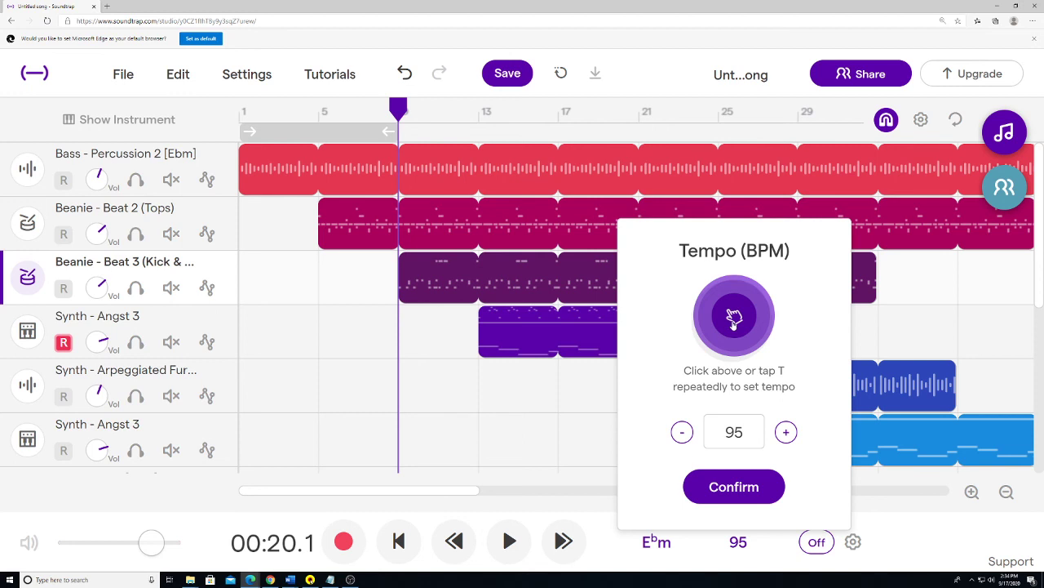
{"action": "left_click", "coordinate": [734, 317]}
{"action": "left_click", "coordinate": [733, 318]}
{"action": "left_click", "coordinate": [734, 317]}
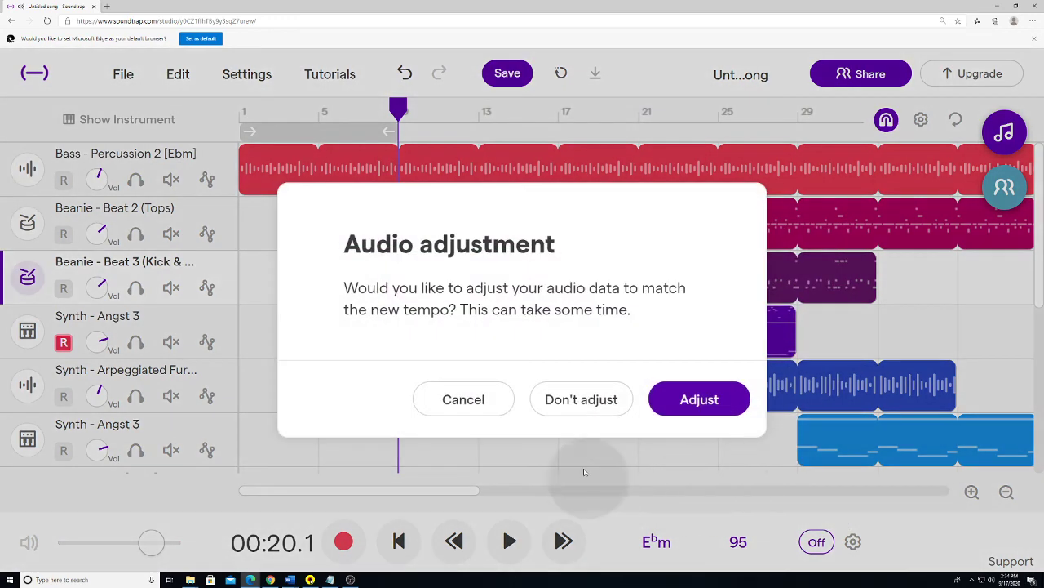
{"action": "left_click", "coordinate": [708, 397]}
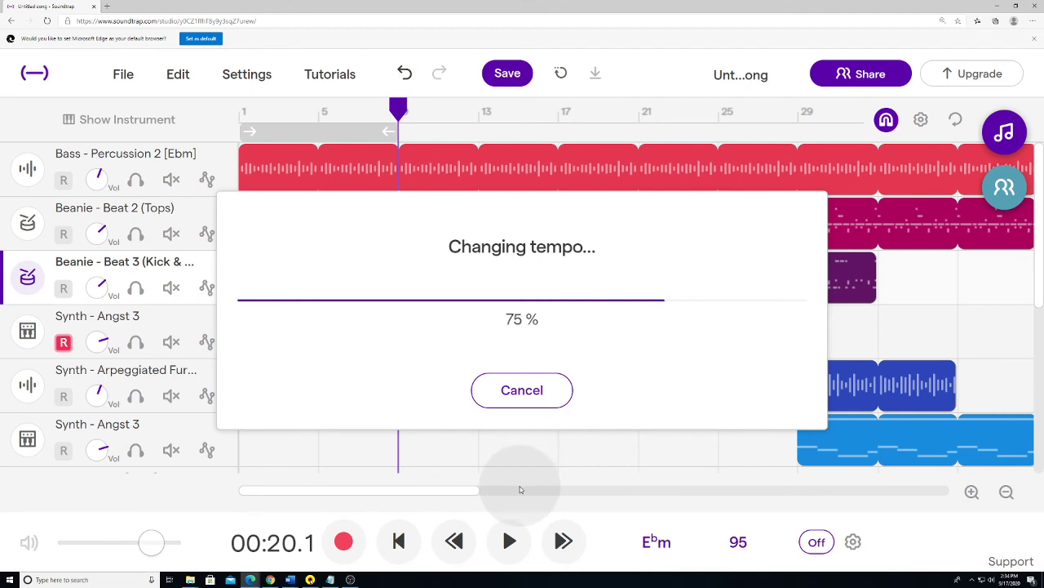
{"action": "left_click", "coordinate": [508, 545]}
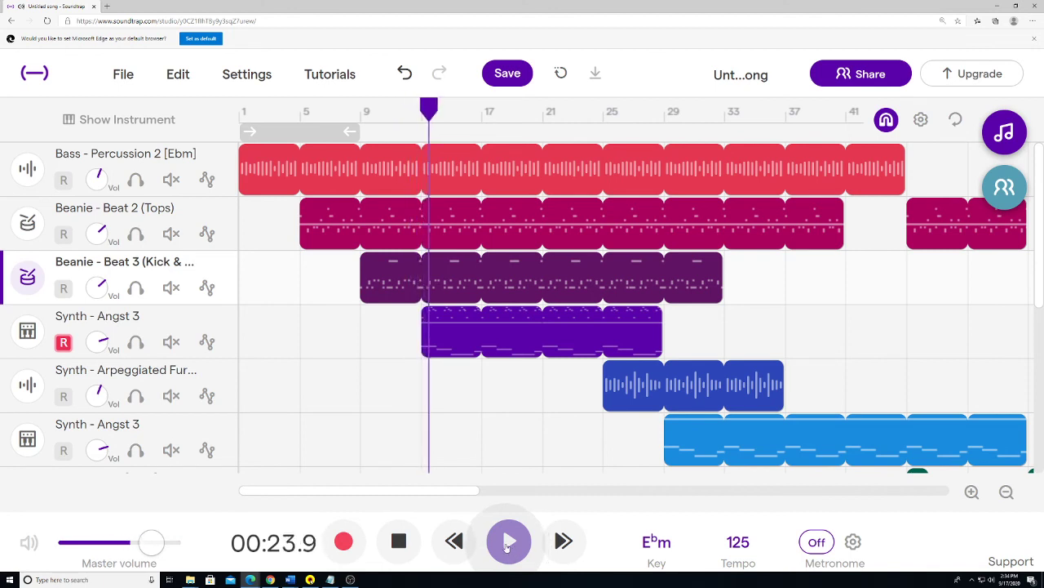
{"action": "left_click", "coordinate": [411, 546]}
- Set the song tempo to 120 BPM and adjust the audio data to match
{"action": "left_click", "coordinate": [737, 542]}
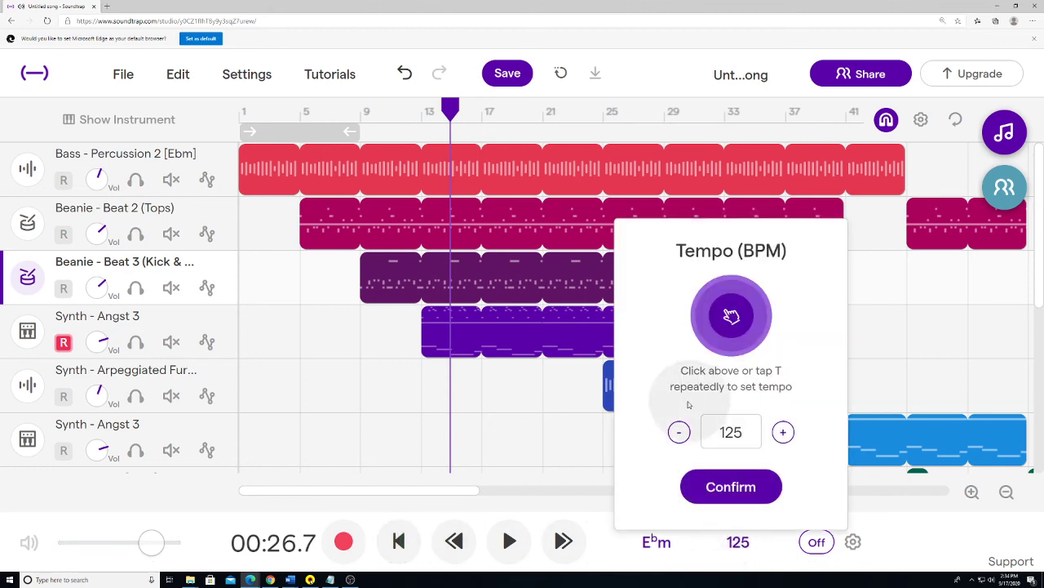
{"action": "left_click", "coordinate": [680, 432]}
{"action": "left_click", "coordinate": [681, 433]}
{"action": "left_click", "coordinate": [680, 433]}
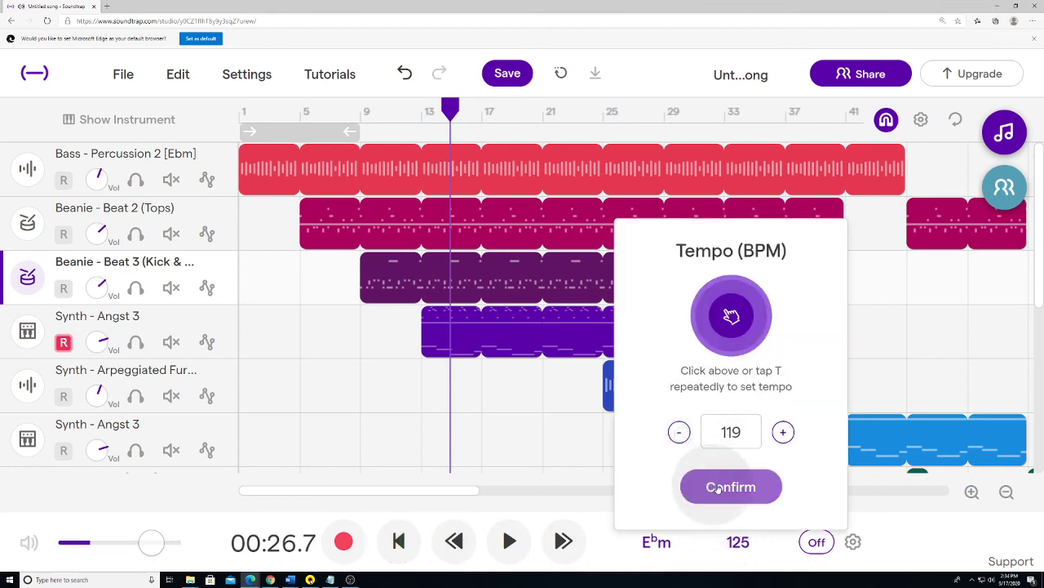
{"action": "left_click", "coordinate": [783, 431]}
{"action": "left_click", "coordinate": [740, 486]}
{"action": "left_click", "coordinate": [672, 394]}
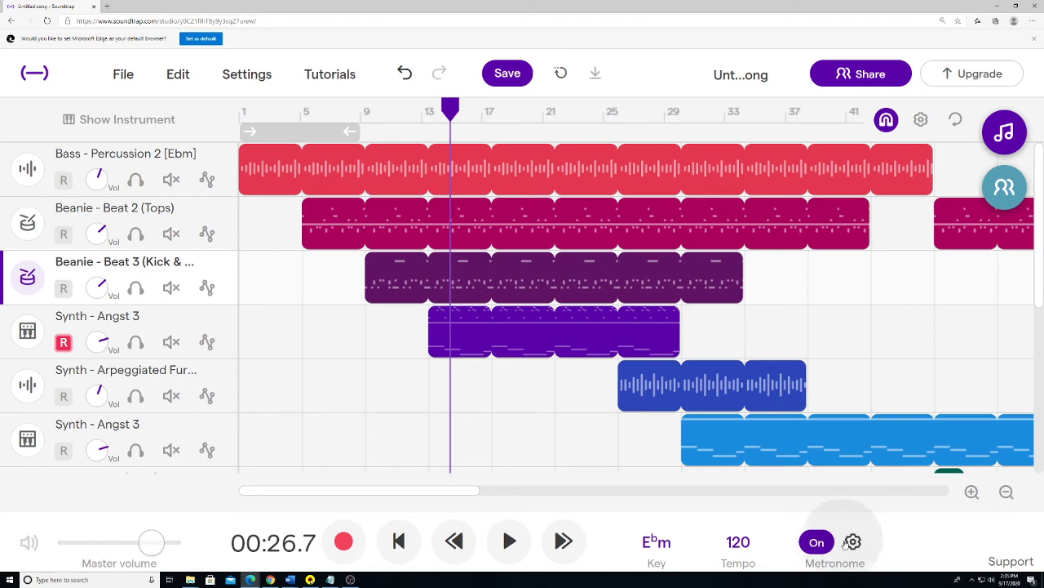
- With the metronome on, set its sound to Tick and play part of the song to hear it
{"action": "left_click", "coordinate": [853, 543]}
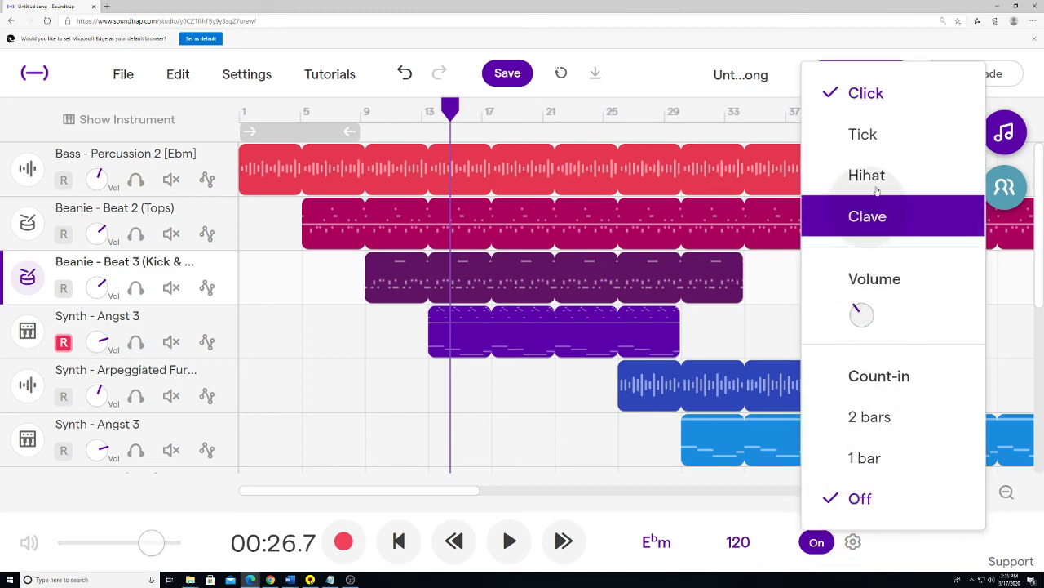
{"action": "left_click", "coordinate": [877, 133]}
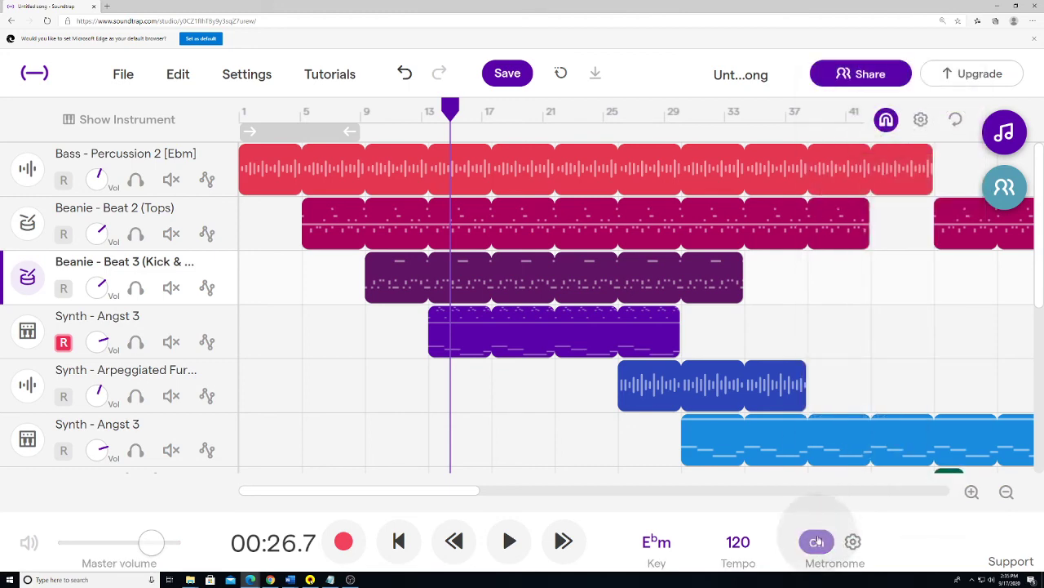
{"action": "left_click", "coordinate": [502, 553]}
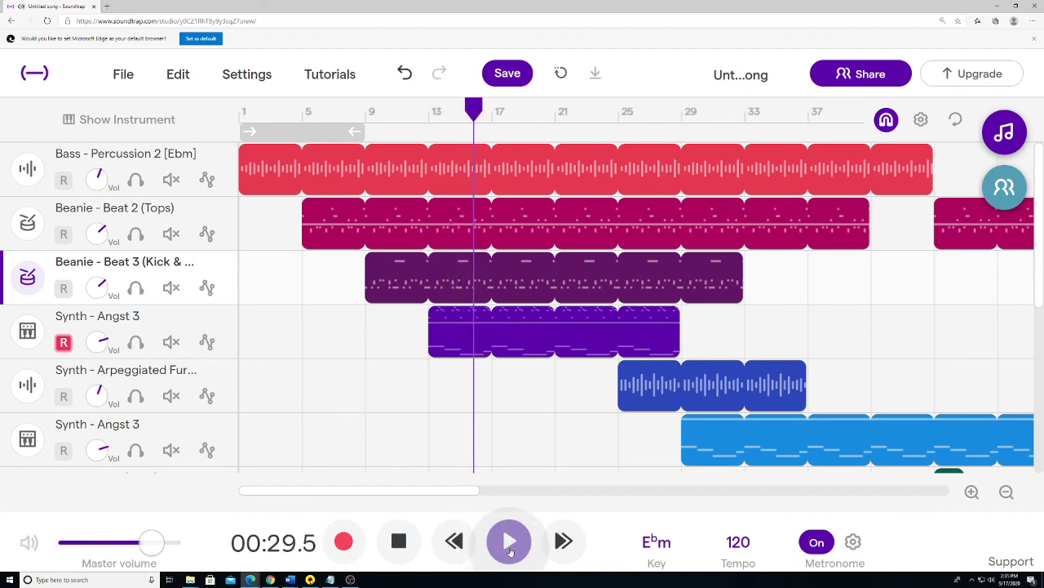
{"action": "left_click", "coordinate": [509, 542]}
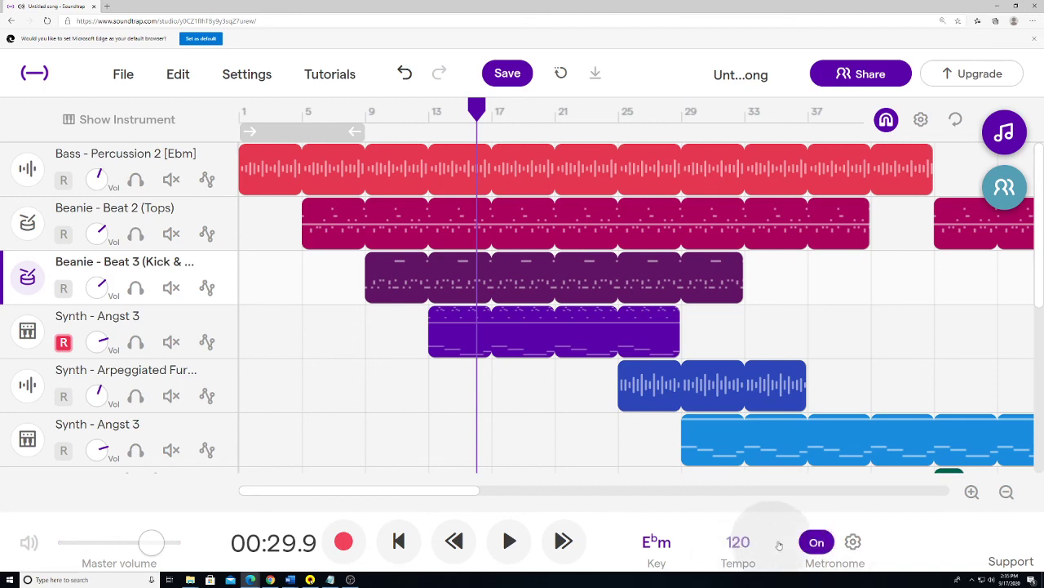
- Set the metronome sound to Hihat, play part of the song with it, and switch the metronome off
{"action": "left_click", "coordinate": [854, 542]}
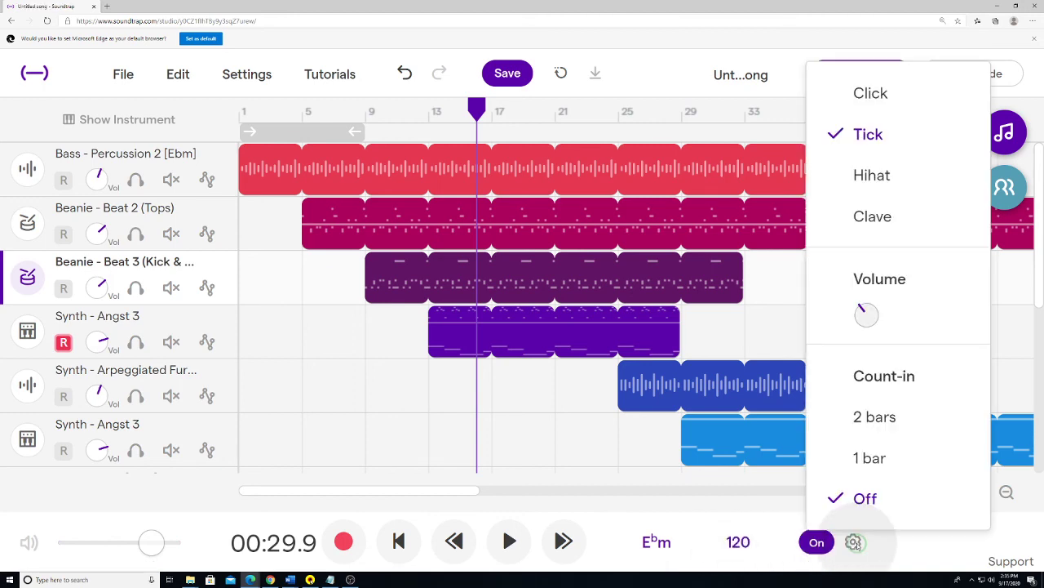
{"action": "left_click", "coordinate": [874, 215]}
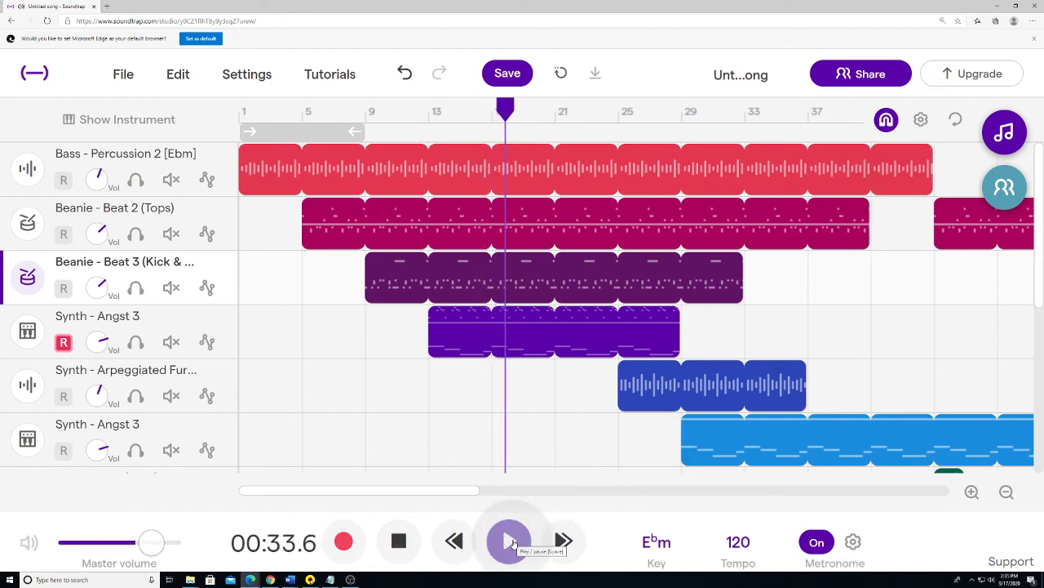
{"action": "left_click", "coordinate": [512, 544]}
{"action": "left_click", "coordinate": [824, 546]}
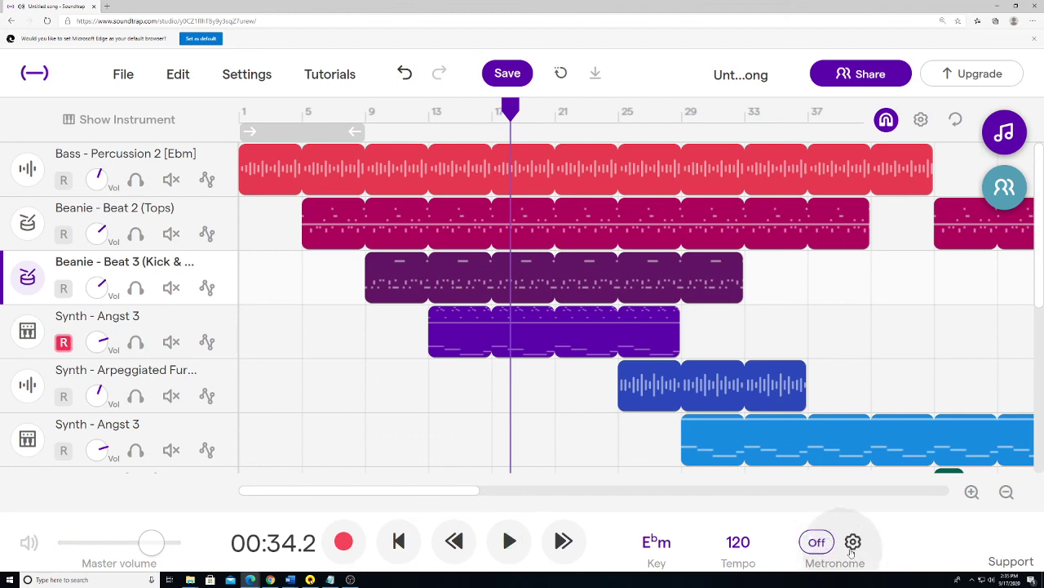
- Set the metronome sound to Clave and briefly play the song from around bar 57
{"action": "left_click", "coordinate": [853, 543]}
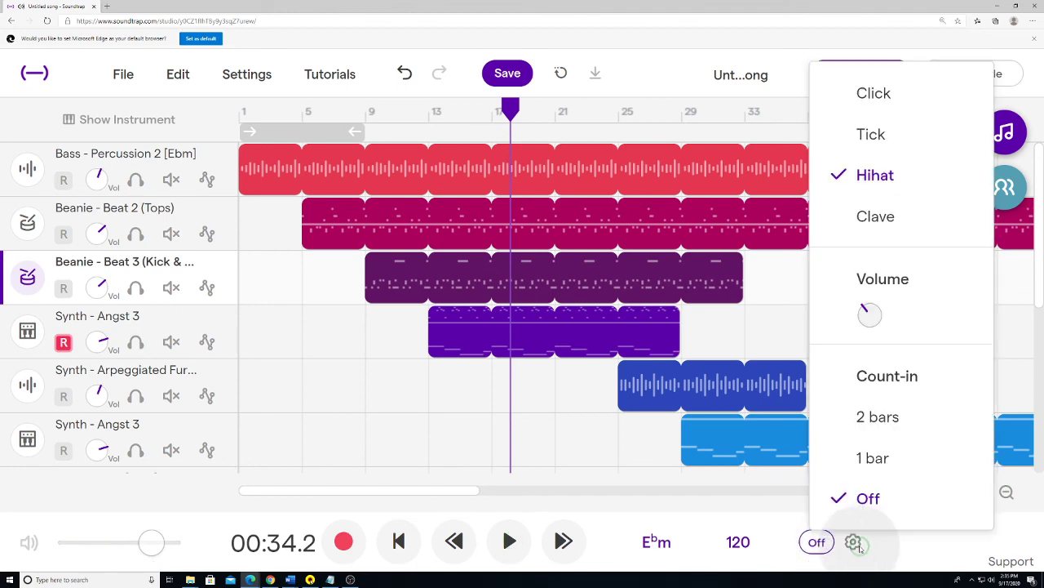
{"action": "left_click", "coordinate": [906, 217]}
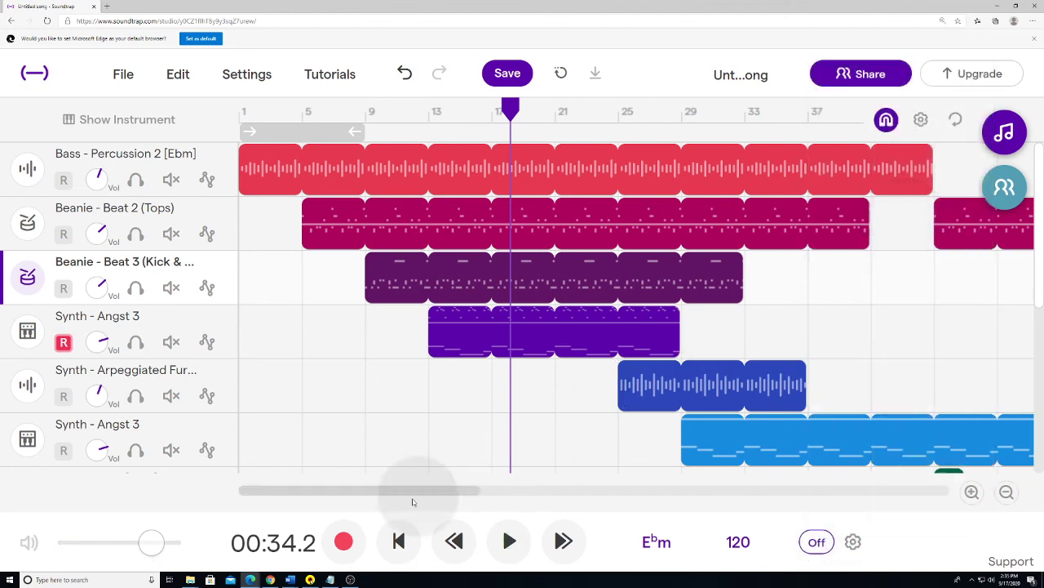
{"action": "left_click_drag", "start_coordinate": [410, 497], "coordinate": [571, 490]}
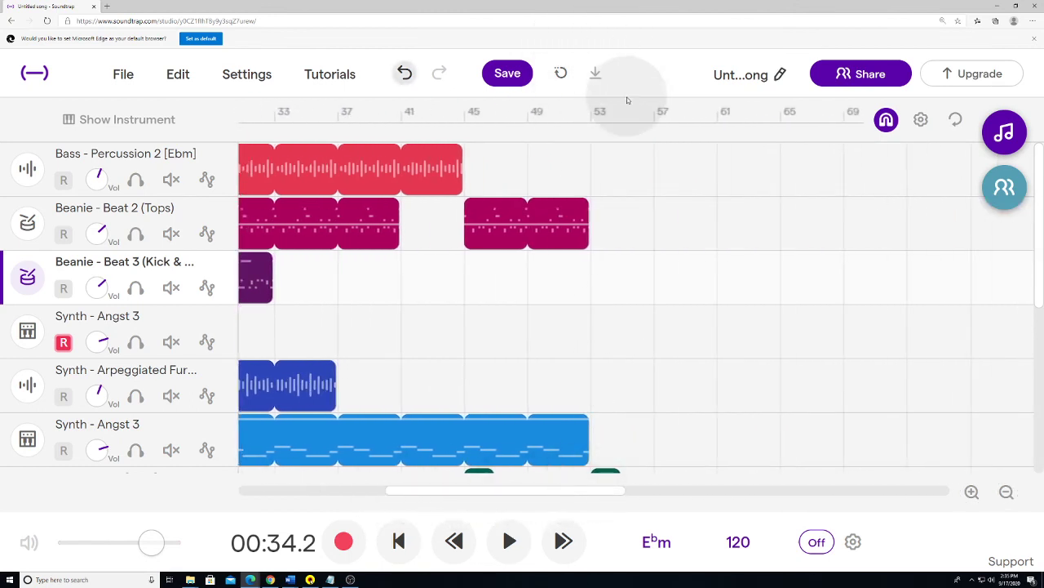
{"action": "left_click", "coordinate": [510, 542]}
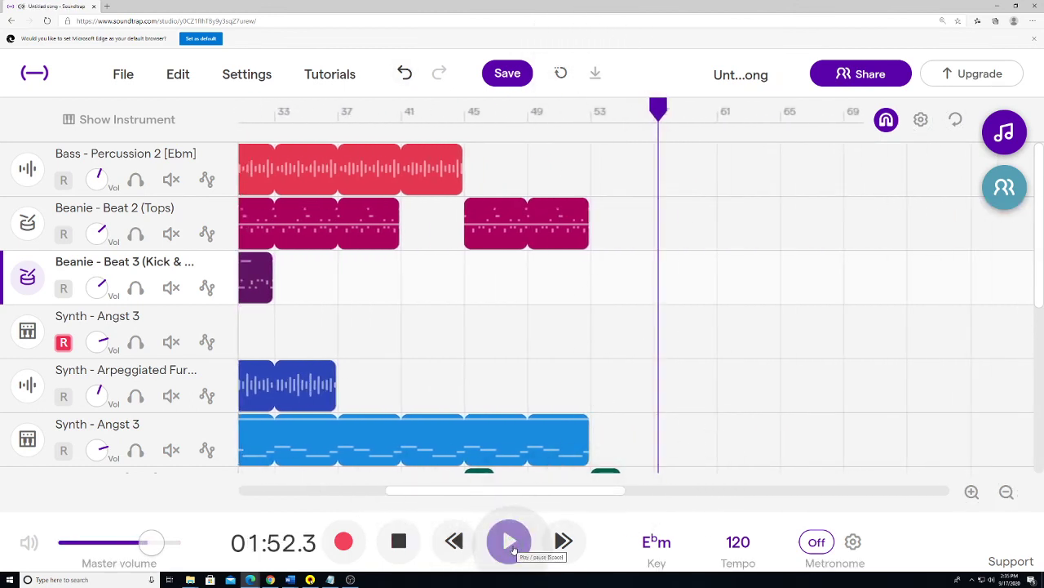
{"action": "left_click", "coordinate": [510, 543]}
- Play the empty section from bar 65, toggle the metronome on and off to hear it alone, and stop playback
{"action": "scroll", "coordinate": [677, 164], "scroll_direction": "down", "scroll_amount": 3}
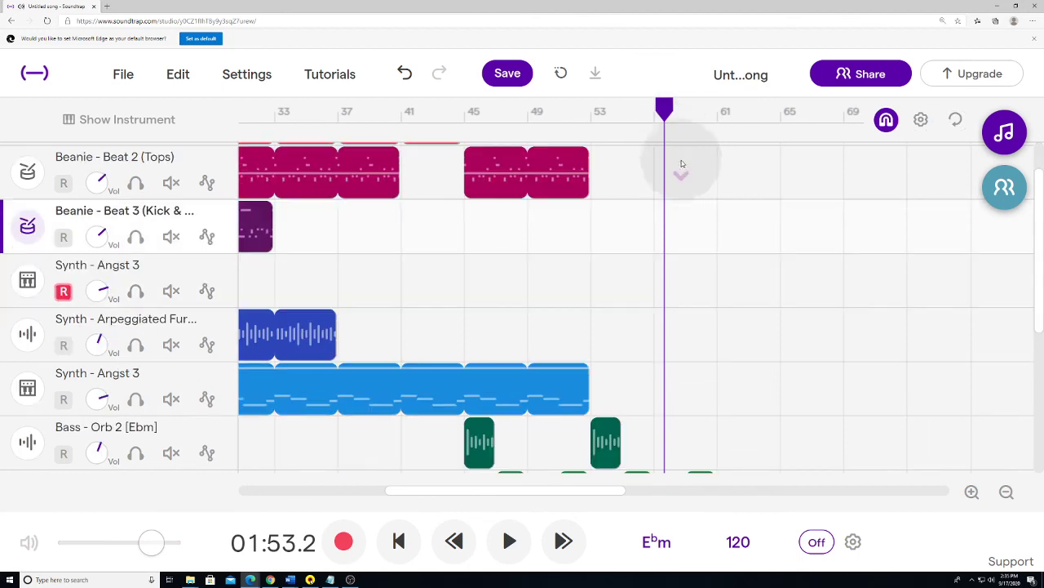
{"action": "scroll", "coordinate": [691, 226], "scroll_direction": "up", "scroll_amount": 3}
{"action": "left_click", "coordinate": [782, 112]}
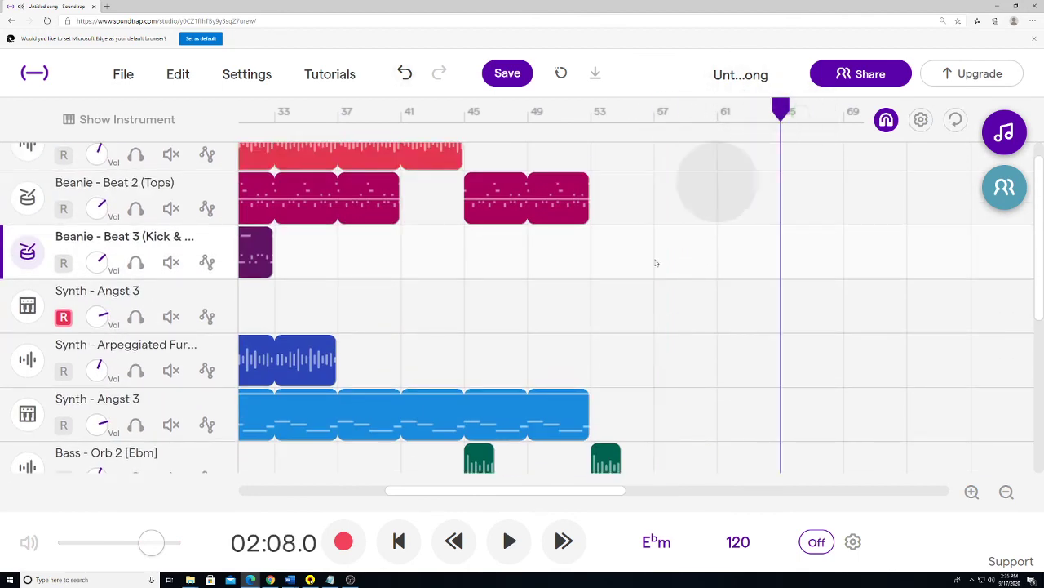
{"action": "left_click", "coordinate": [510, 541]}
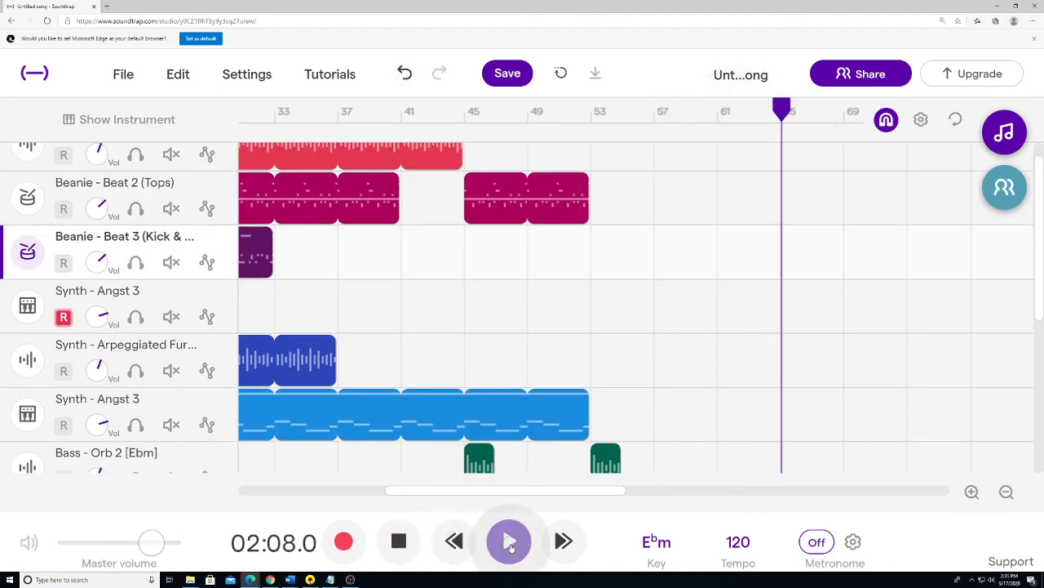
{"action": "left_click", "coordinate": [820, 546]}
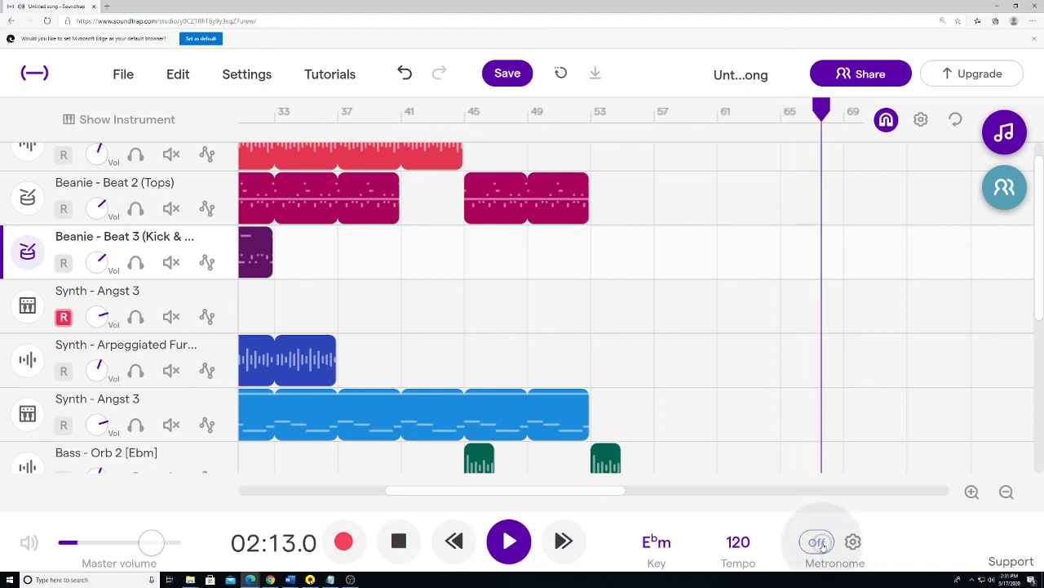
{"action": "left_click", "coordinate": [819, 543]}
{"action": "left_click", "coordinate": [398, 540]}
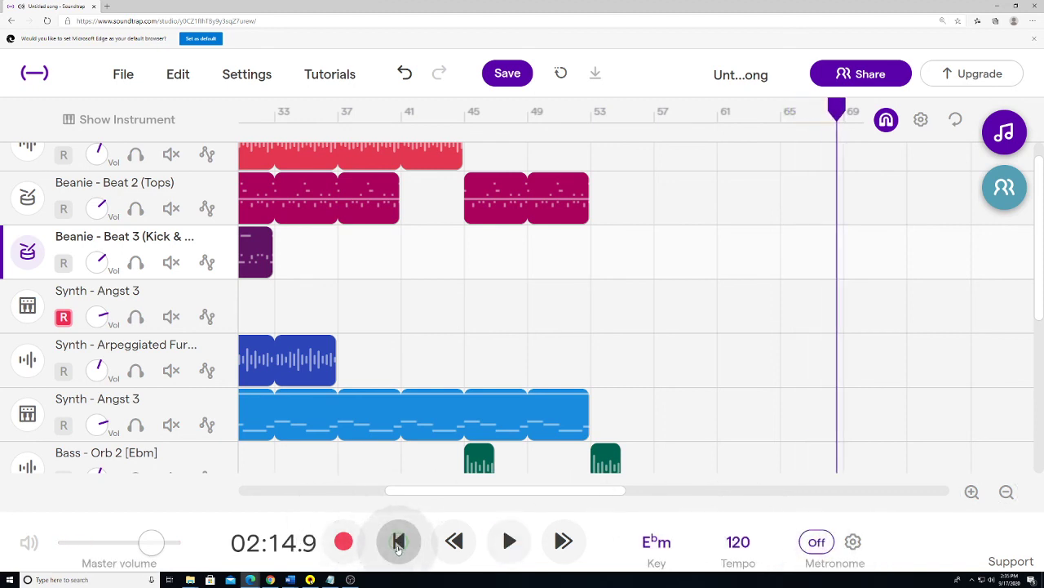
- Play the song from the beginning while raising the Bass - Percussion 2 volume and turning the Beanie - Beat 2 volume up and back down
{"action": "left_click", "coordinate": [398, 541]}
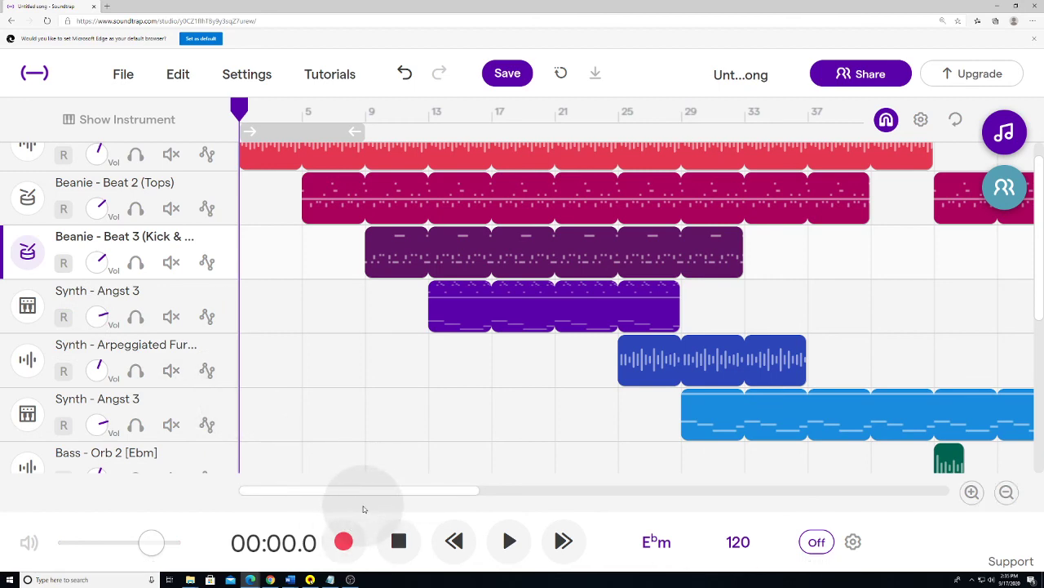
{"action": "scroll", "coordinate": [141, 226], "scroll_direction": "up", "scroll_amount": 1}
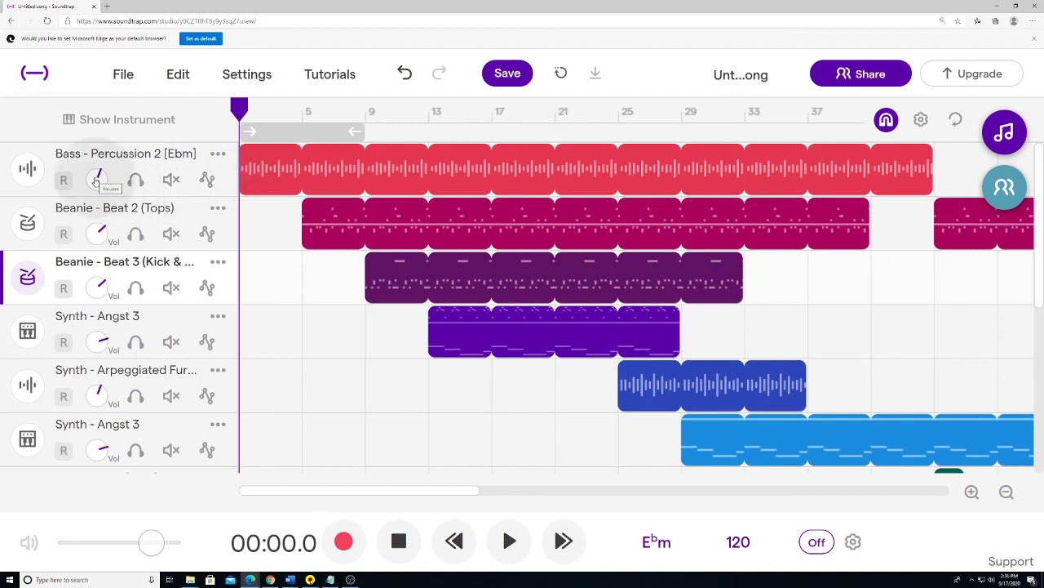
{"action": "mouse_move", "coordinate": [98, 180]}
{"action": "left_mouse_down"}
{"action": "mouse_move", "coordinate": [104, 100]}
{"action": "mouse_move", "coordinate": [102, 320]}
{"action": "mouse_move", "coordinate": [94, 117]}
{"action": "mouse_move", "coordinate": [109, 166]}
{"action": "left_mouse_up"}
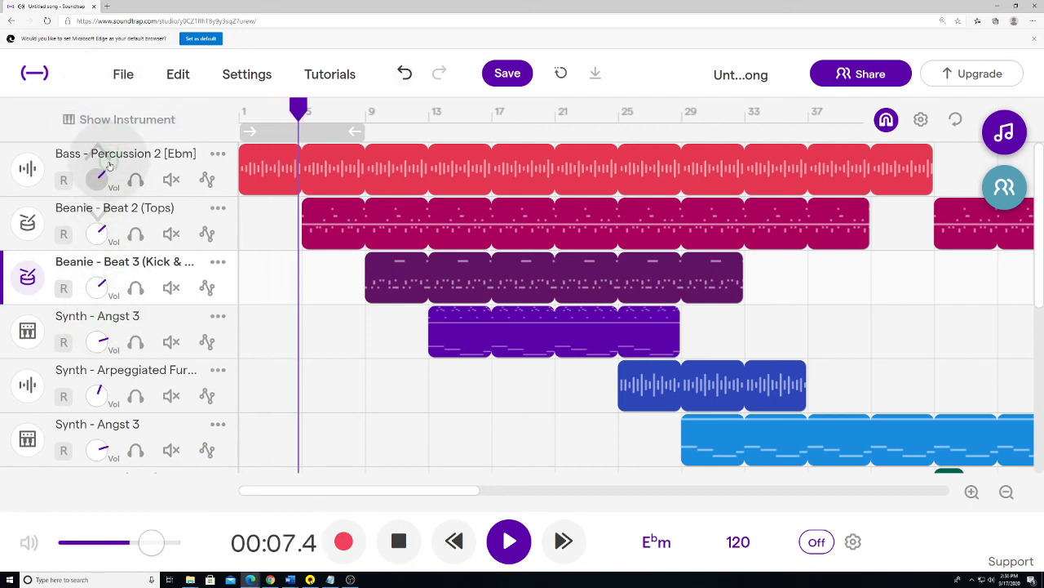
{"action": "left_click_drag", "start_coordinate": [99, 233], "coordinate": [119, 153]}
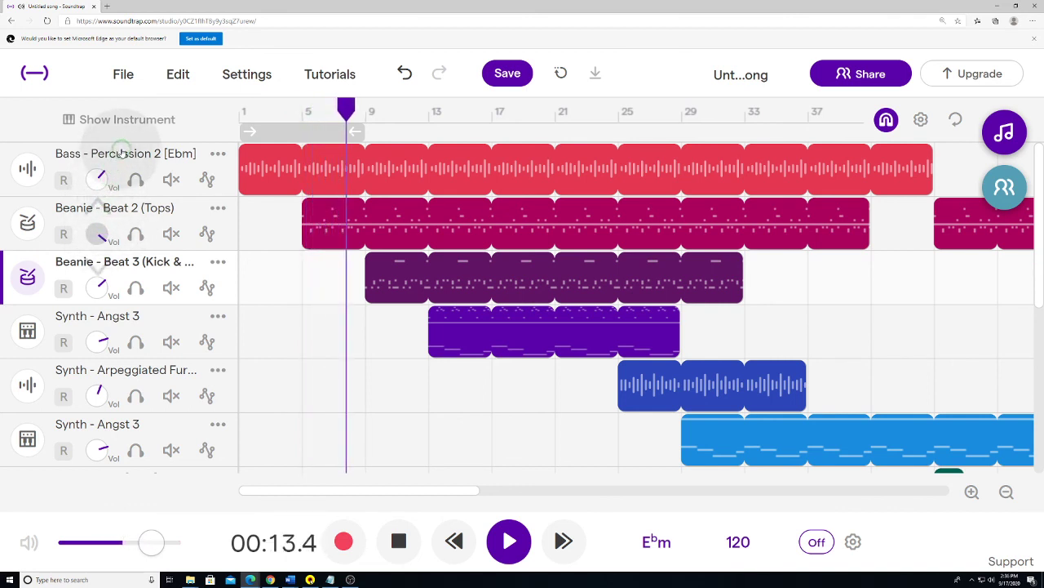
{"action": "left_click_drag", "start_coordinate": [123, 155], "coordinate": [153, 286]}
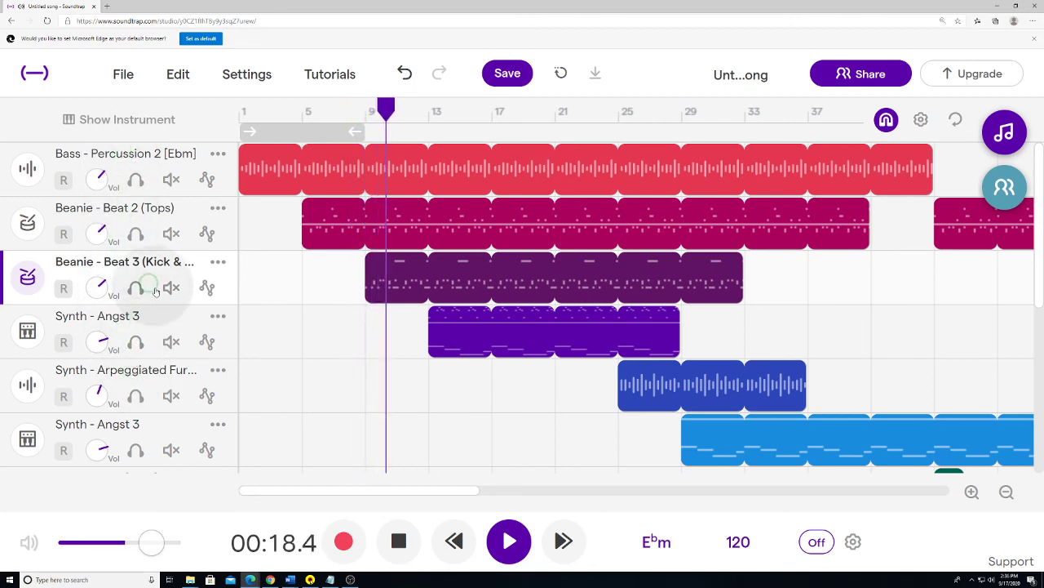
{"action": "left_click", "coordinate": [399, 541]}
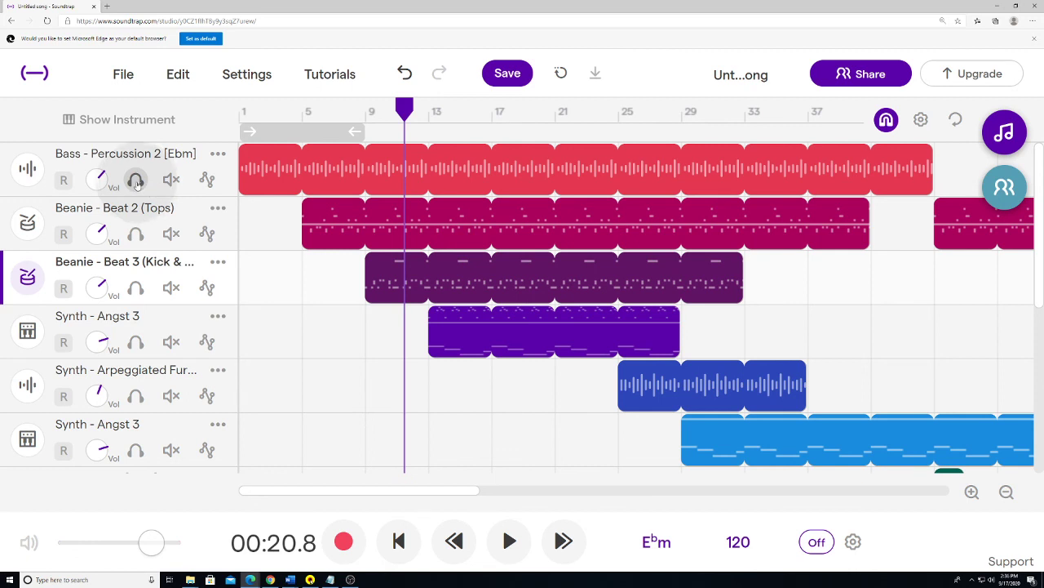
- Solo the Bass - Percussion 2 track, play it from the beginning, return to the start, and turn the solo off
{"action": "left_click", "coordinate": [136, 180]}
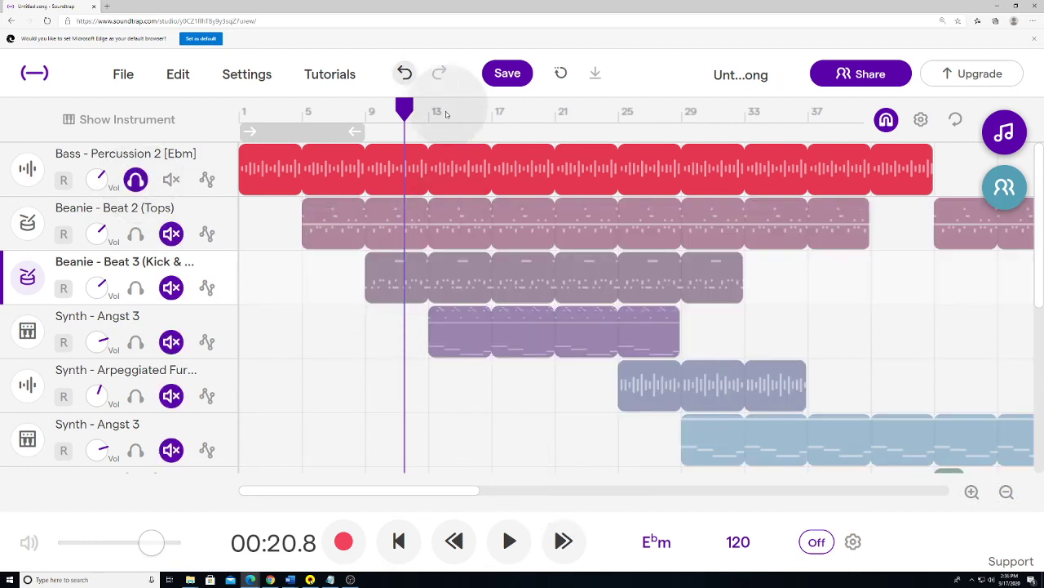
{"action": "left_click_drag", "start_coordinate": [413, 115], "coordinate": [245, 114]}
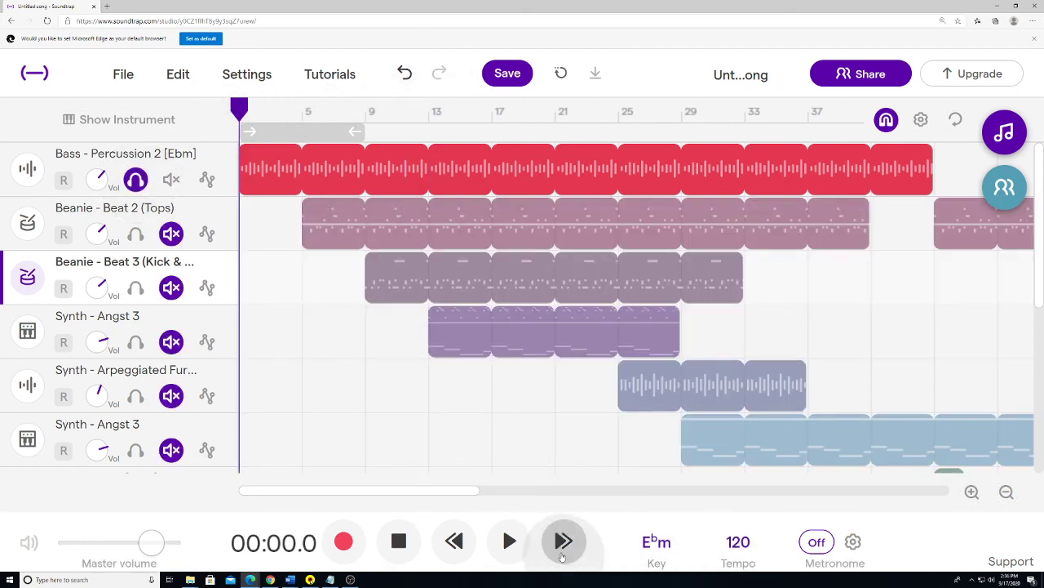
{"action": "left_click", "coordinate": [506, 545]}
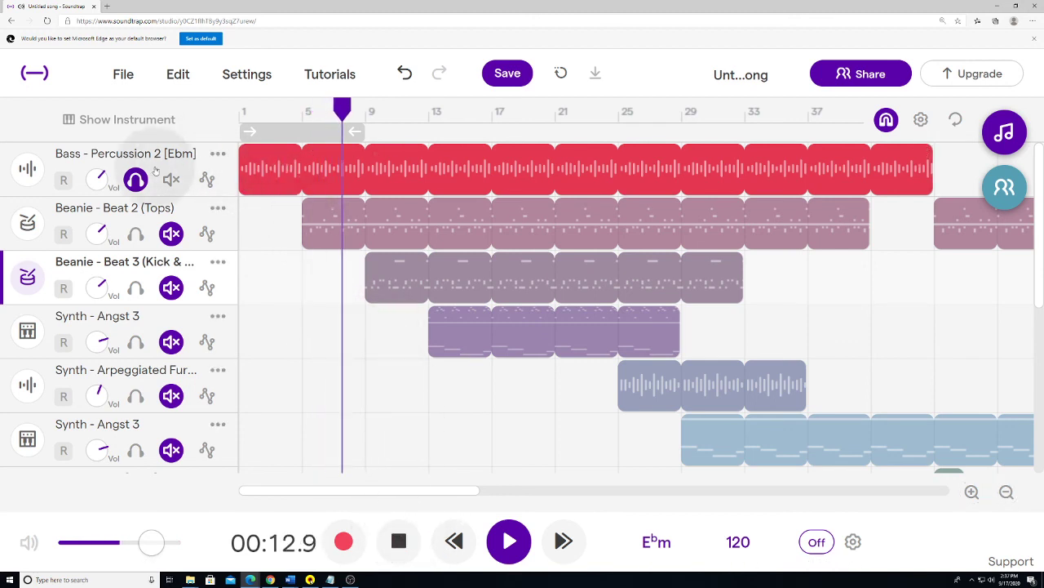
{"action": "left_click", "coordinate": [398, 541]}
{"action": "left_click", "coordinate": [365, 112]}
{"action": "left_click", "coordinate": [245, 112]}
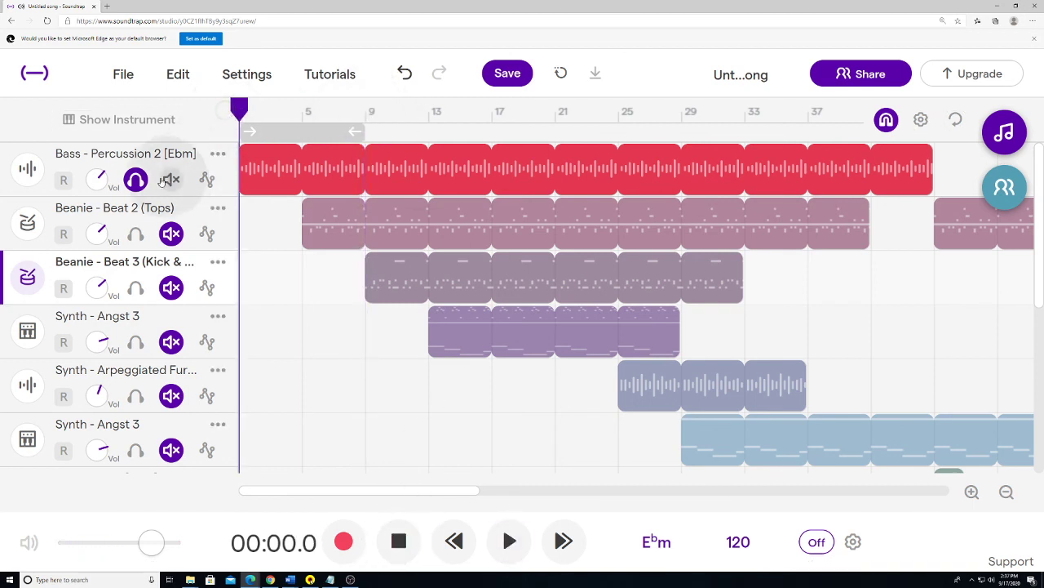
{"action": "left_click", "coordinate": [135, 180]}
- Mute the Bass - Percussion 2, Beanie - Beat 2 and Beanie - Beat 3 tracks
{"action": "left_click", "coordinate": [172, 179]}
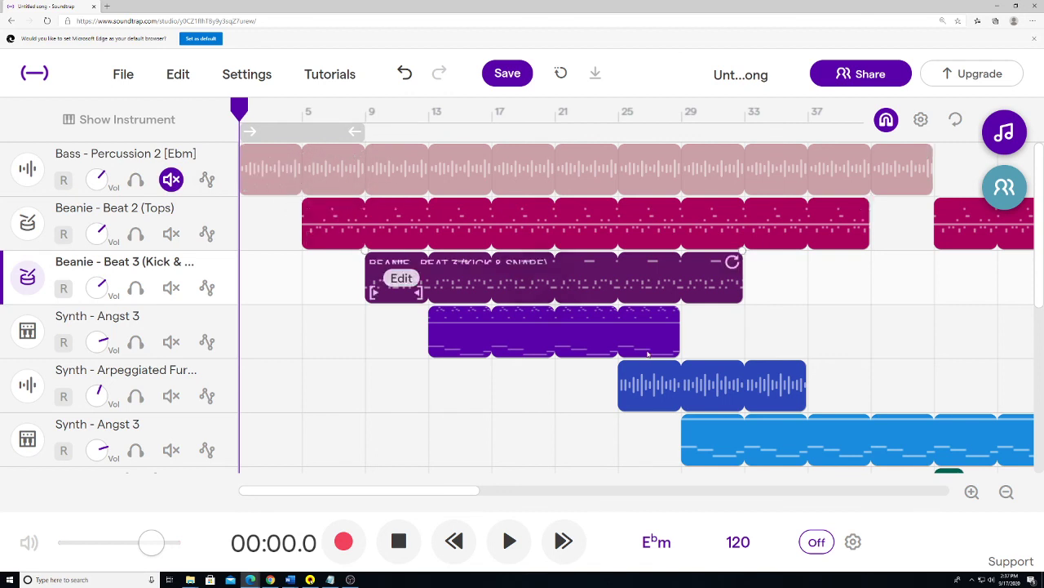
{"action": "left_click", "coordinate": [171, 234]}
{"action": "left_click", "coordinate": [171, 287]}
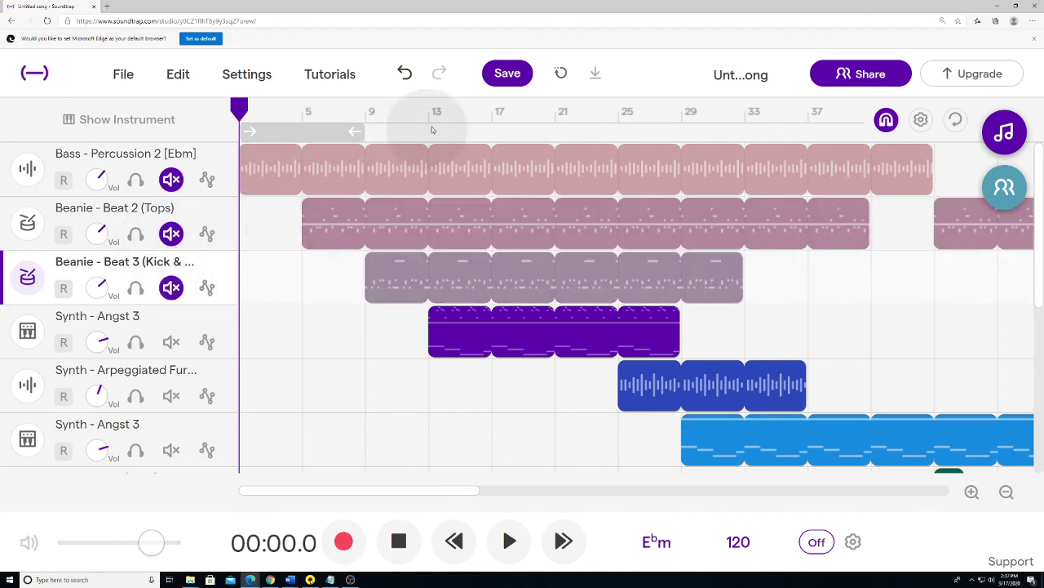
- Unmute the Beanie - Beat 3 track, play from bar 13 to hear it, and mute it again
{"action": "left_click", "coordinate": [171, 287]}
{"action": "left_click", "coordinate": [435, 121]}
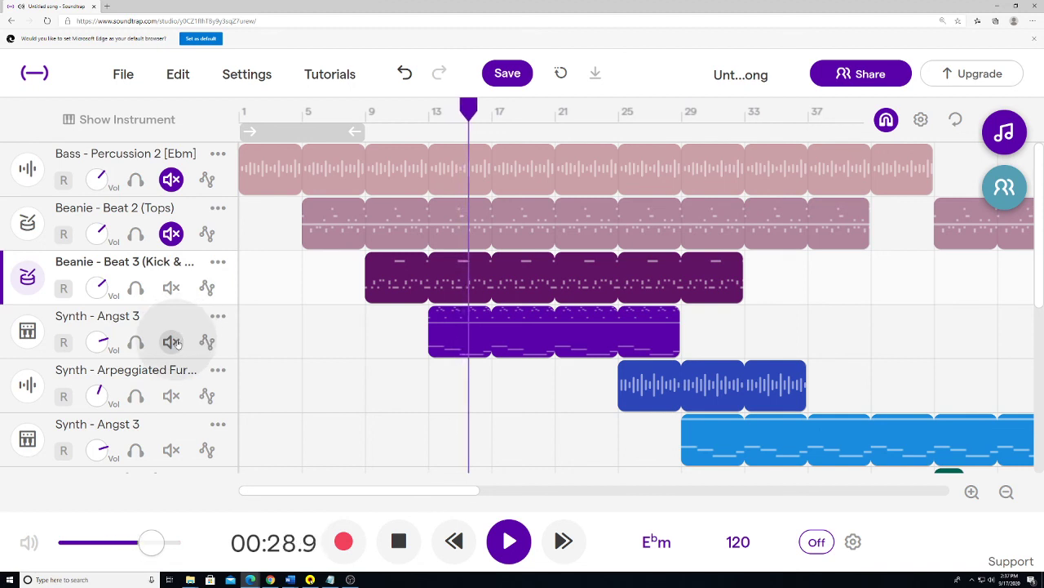
{"action": "left_click", "coordinate": [170, 288]}
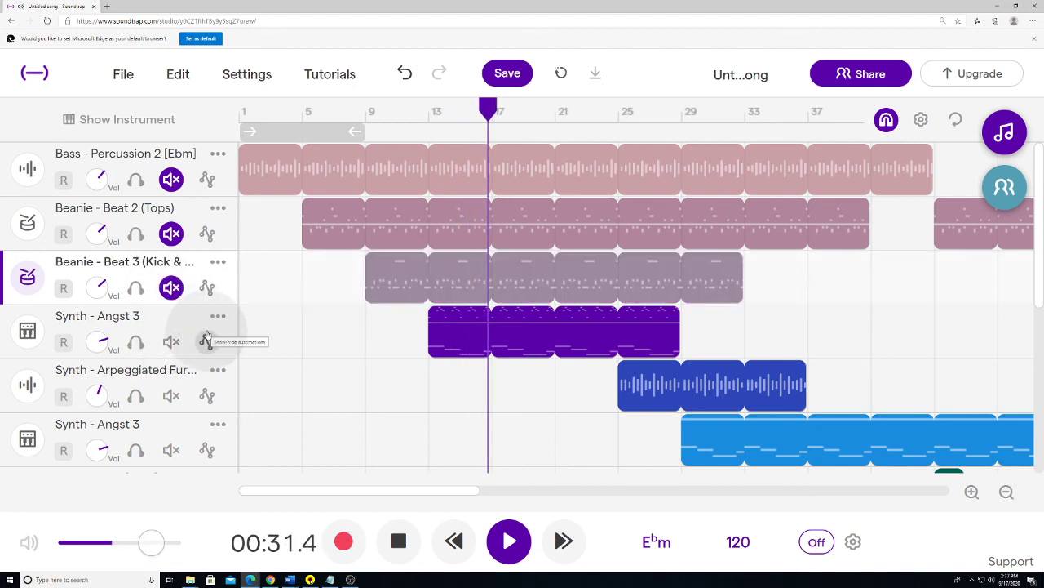
- Unmute the Beanie - Beat 2, Beanie - Beat 3 and Bass - Percussion 2 tracks during playback and stop the song
{"action": "left_click", "coordinate": [171, 233]}
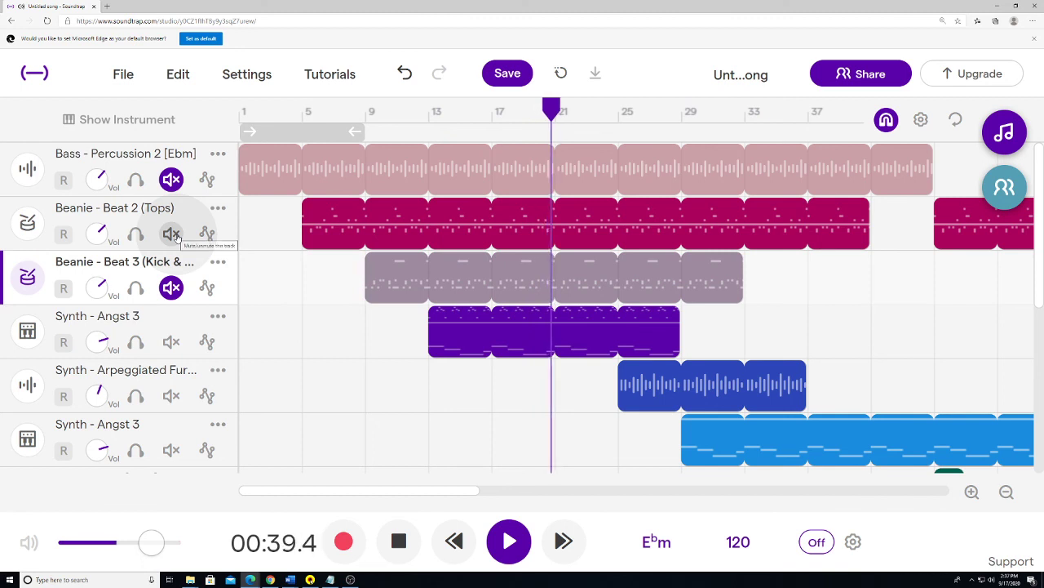
{"action": "left_click", "coordinate": [171, 288]}
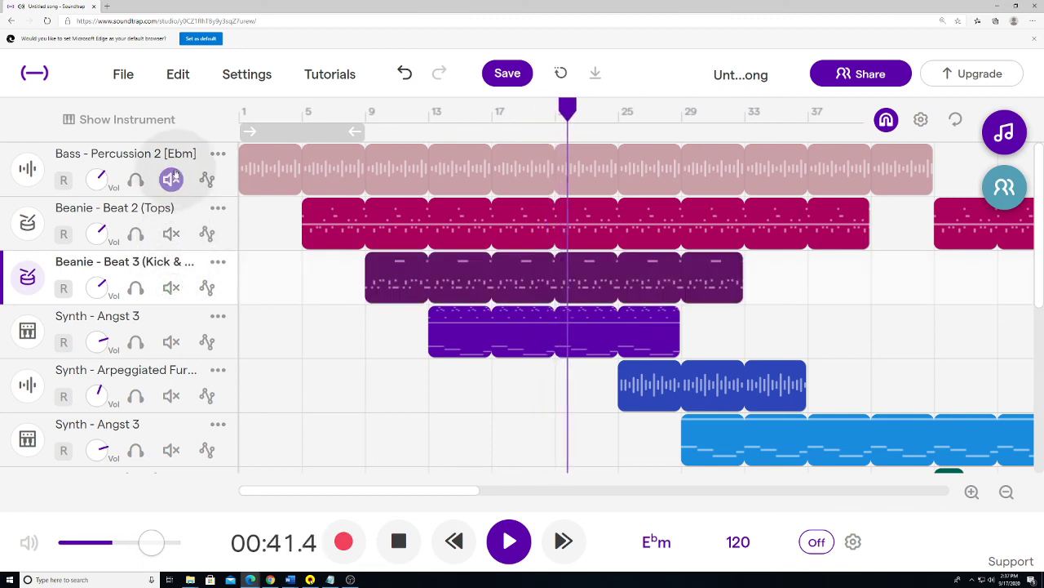
{"action": "left_click", "coordinate": [170, 180]}
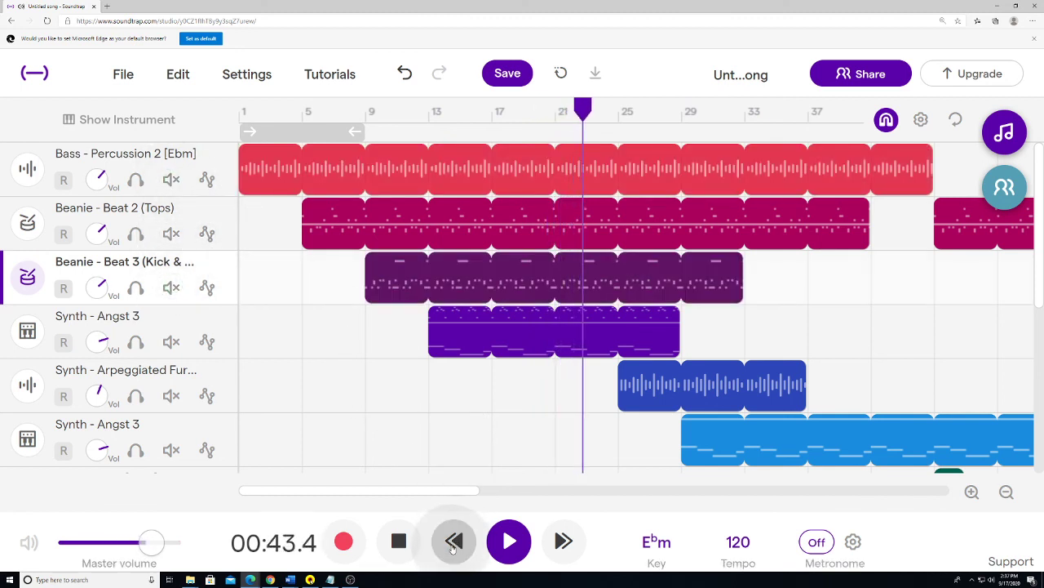
{"action": "left_click", "coordinate": [398, 541]}
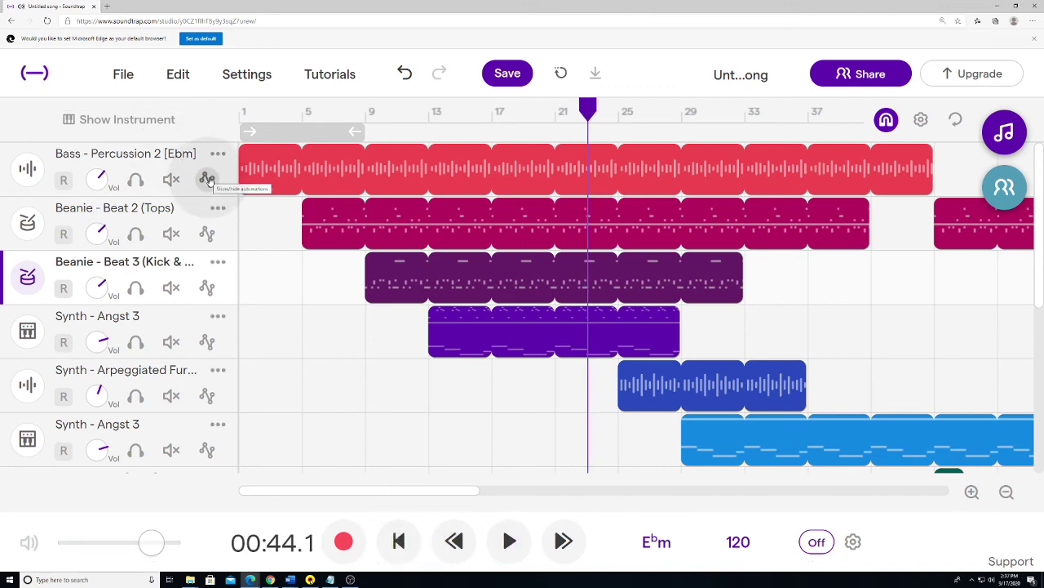
- Show and hide the Bass - Percussion 2 automation lane, and open and close the Beanie - Beat 3 instrument panel
{"action": "left_click", "coordinate": [207, 179]}
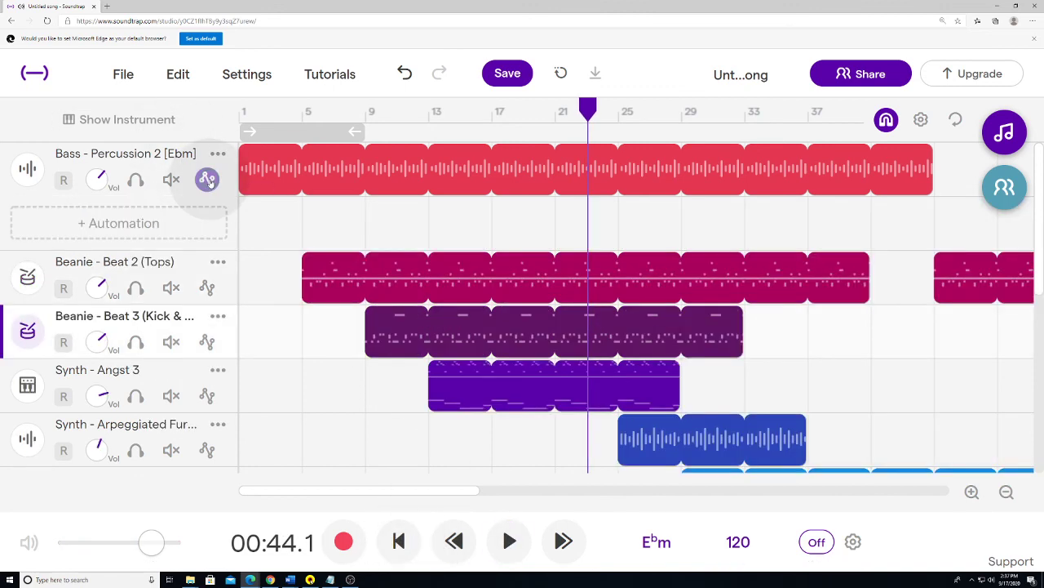
{"action": "left_click", "coordinate": [208, 180]}
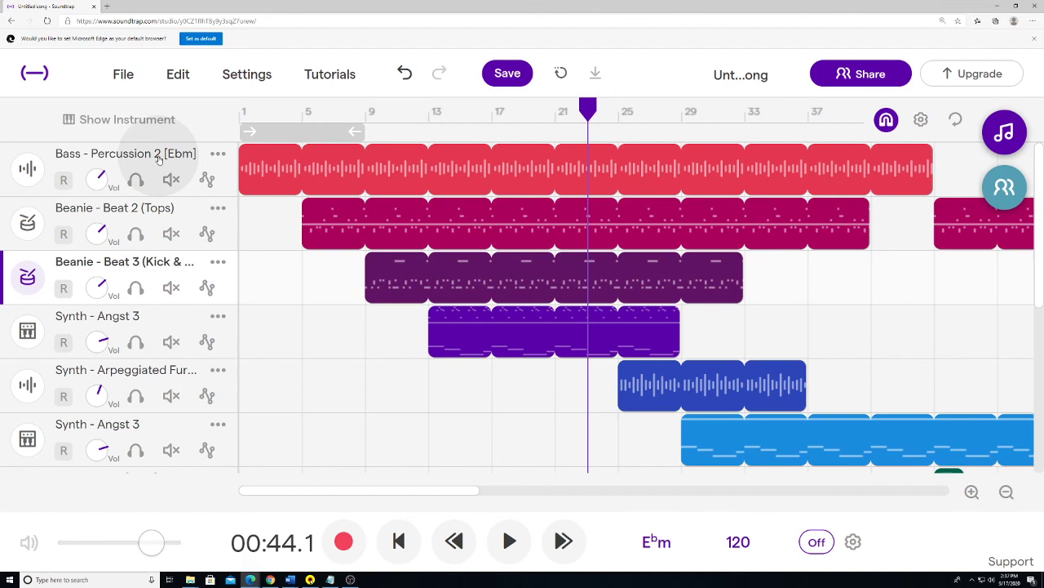
{"action": "left_click", "coordinate": [168, 121]}
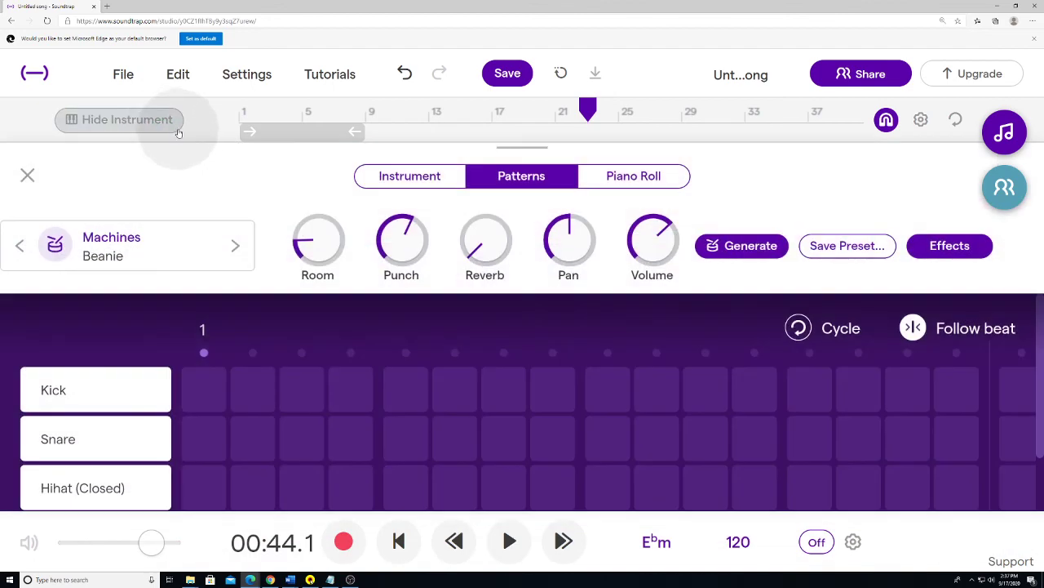
{"action": "left_click", "coordinate": [168, 122]}
- Open the instrument controls of the Synth - Angst 3 track above the blue arpeggio track and play notes across its on-screen keyboard
{"action": "left_click", "coordinate": [159, 325]}
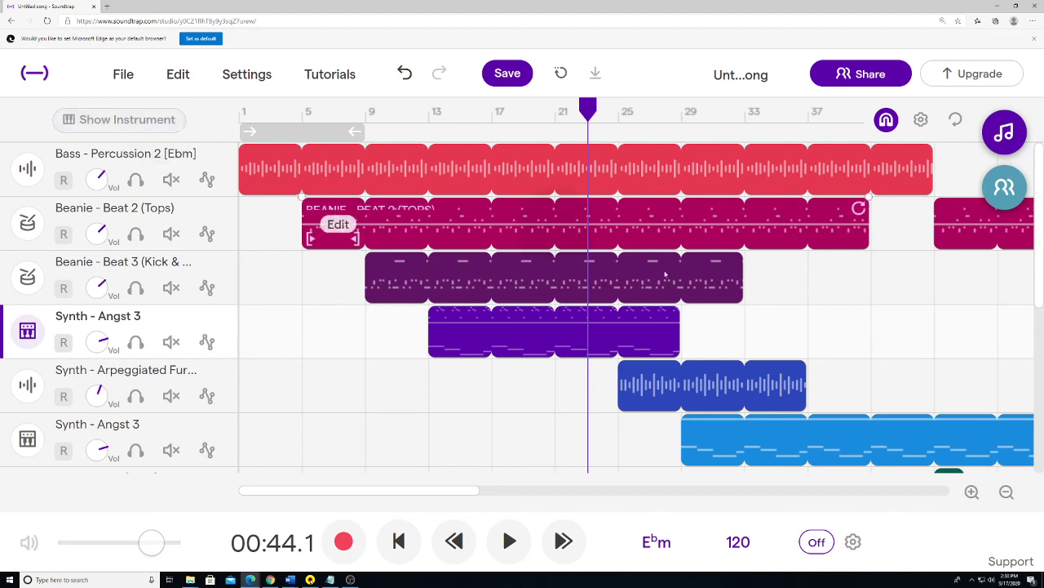
{"action": "left_click", "coordinate": [757, 338]}
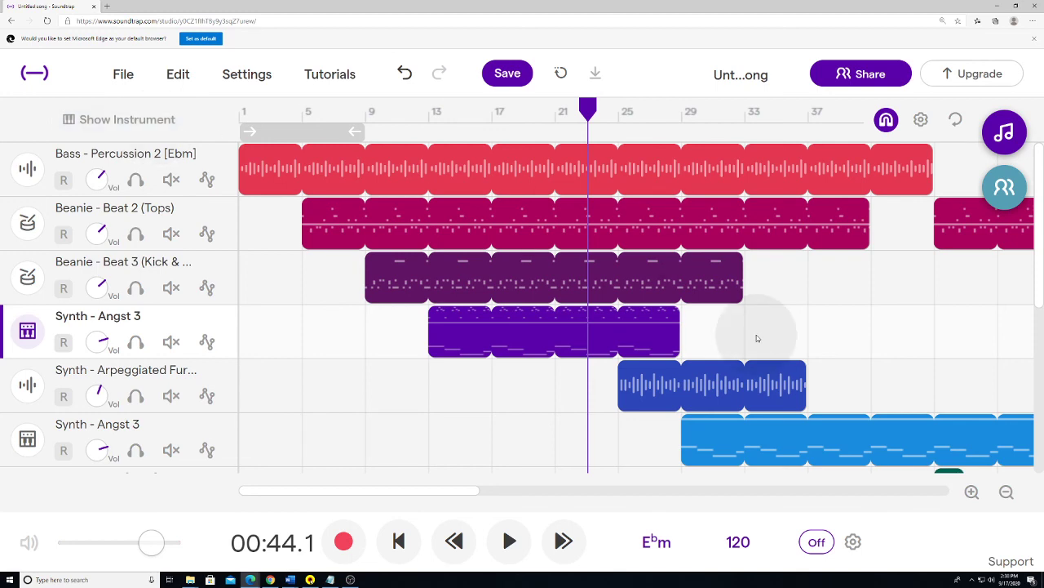
{"action": "scroll", "coordinate": [758, 338], "scroll_direction": "down", "scroll_amount": 4}
{"action": "scroll", "coordinate": [758, 338], "scroll_direction": "up", "scroll_amount": 2}
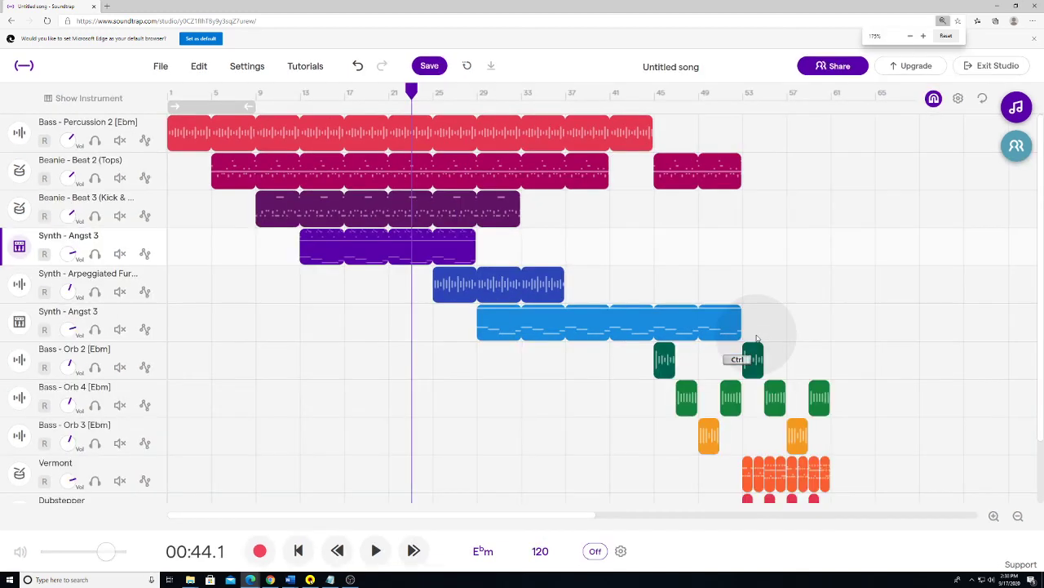
{"action": "scroll", "coordinate": [758, 337], "scroll_direction": "down", "scroll_amount": 1}
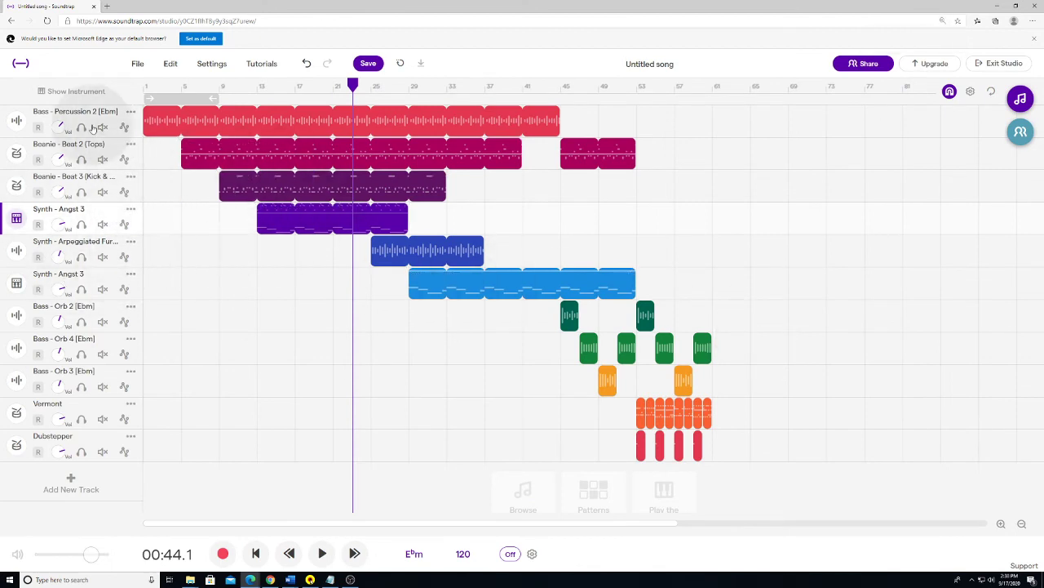
{"action": "left_click", "coordinate": [74, 91]}
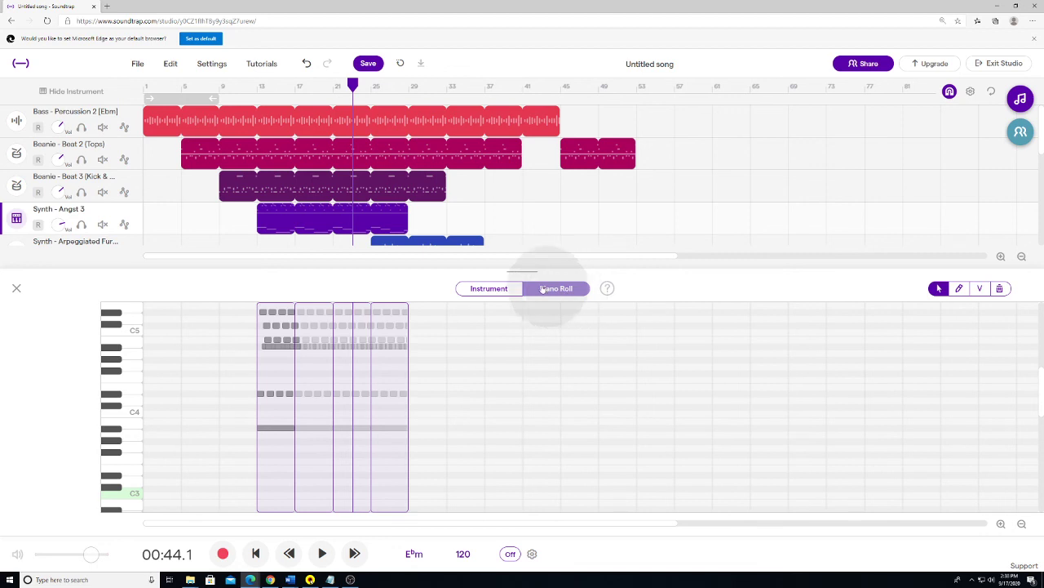
{"action": "left_click", "coordinate": [495, 291]}
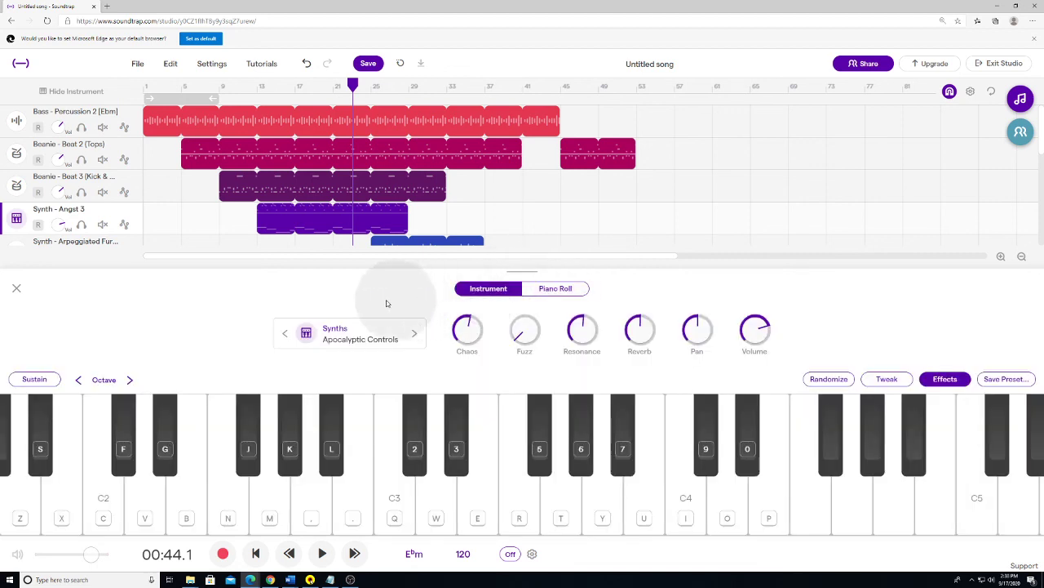
{"action": "mouse_move", "coordinate": [186, 517]}
{"action": "left_mouse_down"}
{"action": "mouse_move", "coordinate": [226, 501]}
{"action": "mouse_move", "coordinate": [555, 498]}
{"action": "mouse_move", "coordinate": [524, 494]}
{"action": "mouse_move", "coordinate": [659, 506]}
{"action": "mouse_move", "coordinate": [700, 478]}
{"action": "mouse_move", "coordinate": [533, 503]}
{"action": "left_mouse_up"}
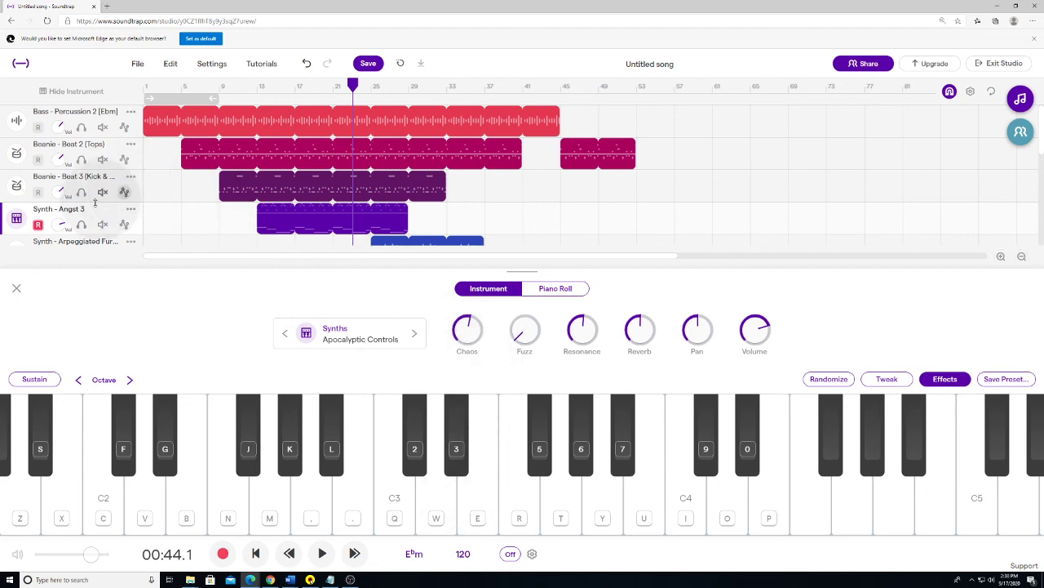
- Solo the Synth - Angst 3 track, play it from bar 13, and raise its Fuzz before lowering it to slightly above minimum
{"action": "left_click", "coordinate": [82, 225]}
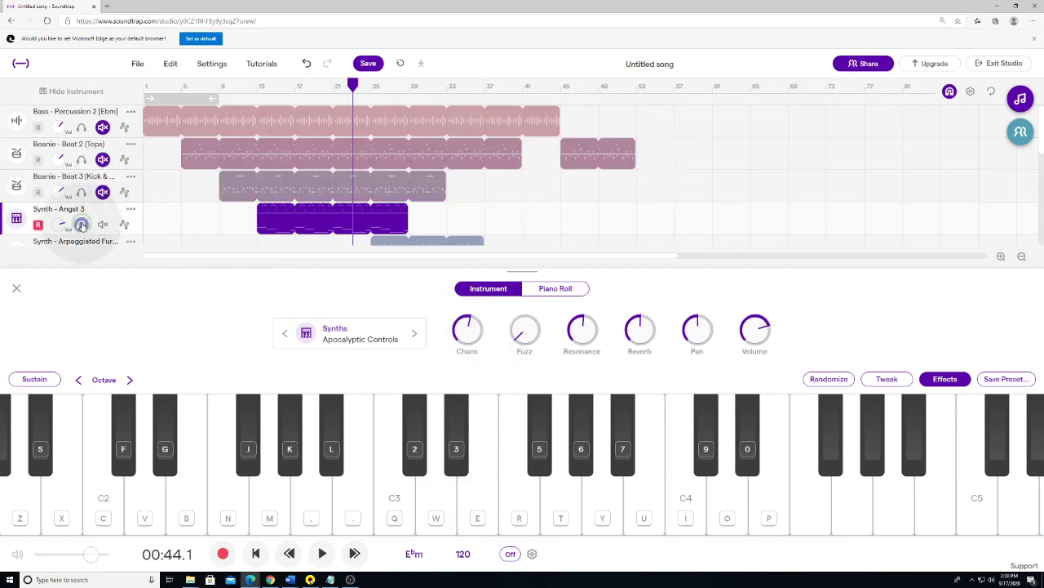
{"action": "left_click", "coordinate": [257, 86]}
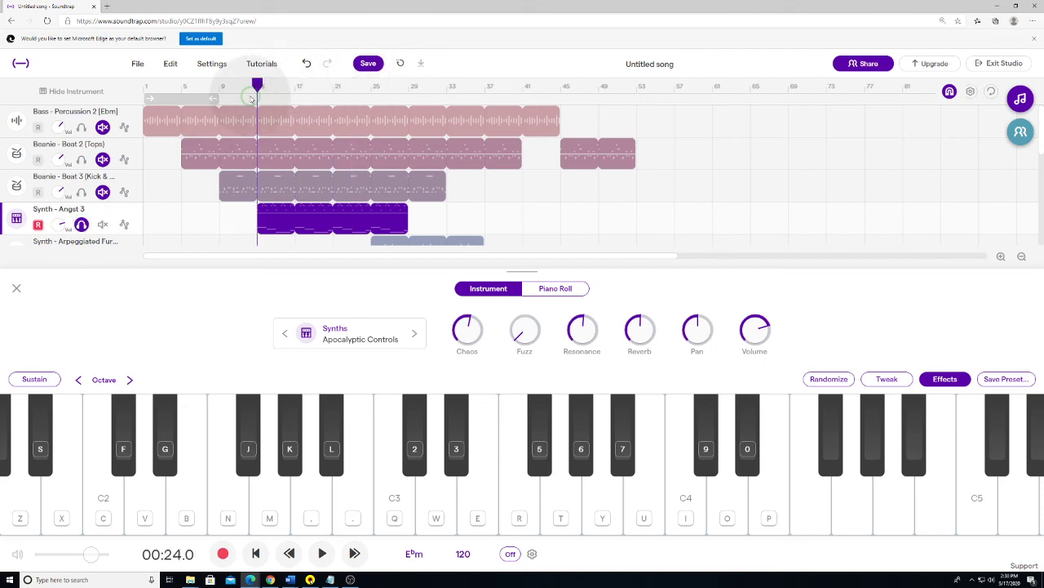
{"action": "key", "text": "space"}
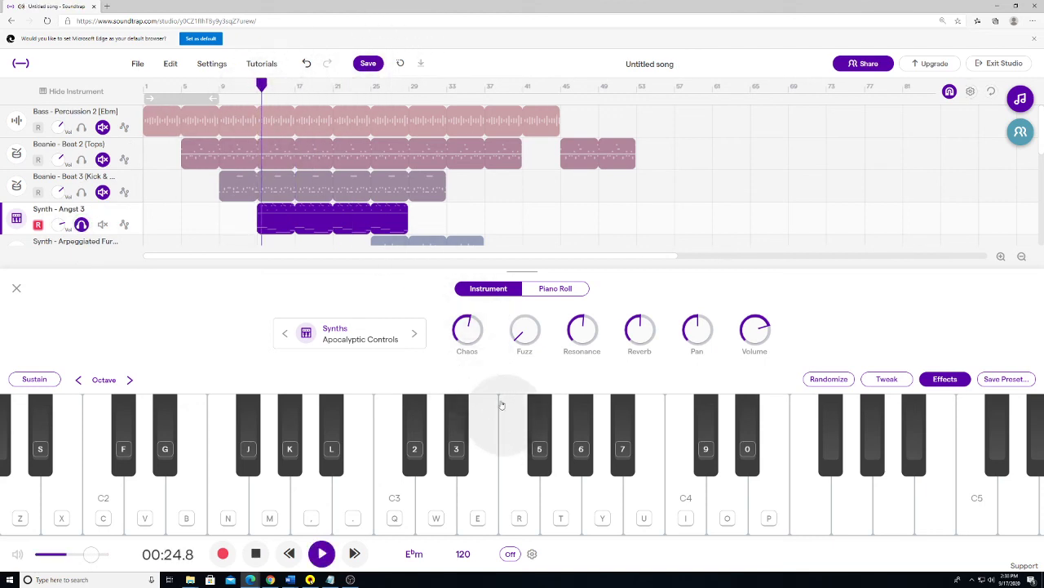
{"action": "left_click_drag", "start_coordinate": [520, 330], "coordinate": [526, 259]}
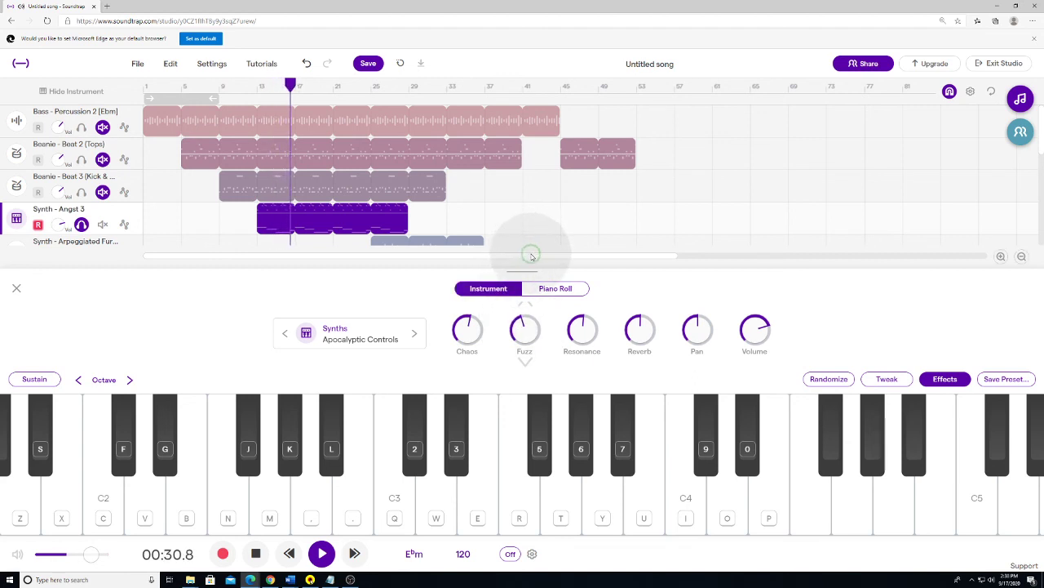
{"action": "left_click_drag", "start_coordinate": [532, 256], "coordinate": [522, 306]}
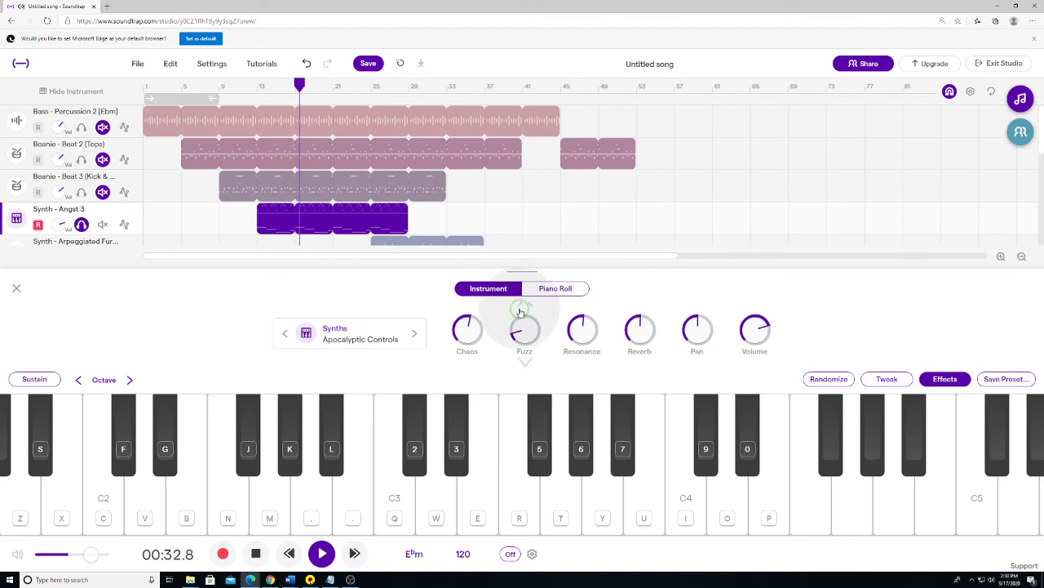
- Raise the synth's Resonance slightly, and turn its Reverb up and back down to just below halfway
{"action": "mouse_move", "coordinate": [581, 321]}
{"action": "left_mouse_down"}
{"action": "mouse_move", "coordinate": [594, 280]}
{"action": "mouse_move", "coordinate": [592, 307]}
{"action": "left_mouse_up"}
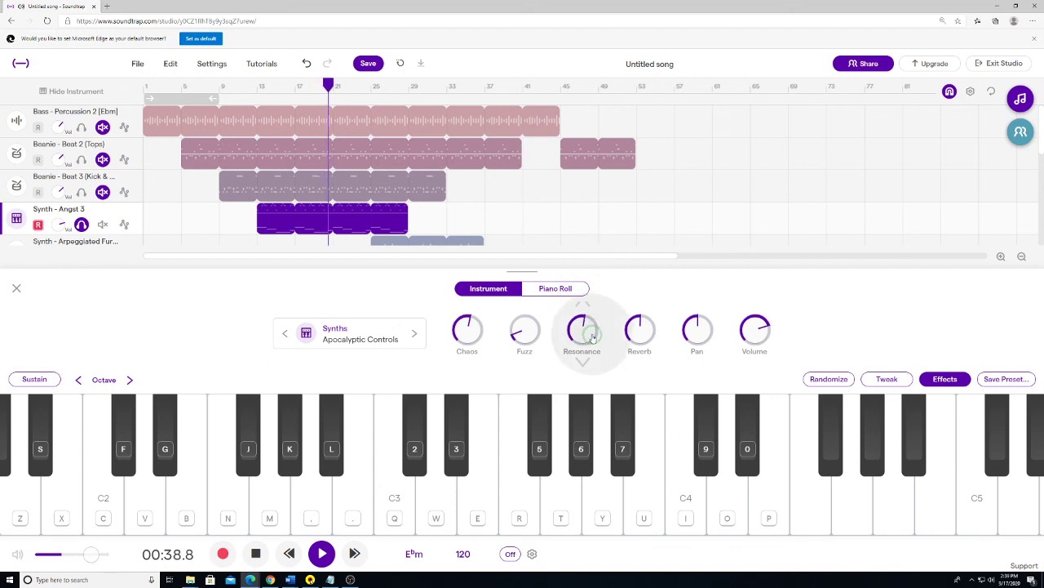
{"action": "left_click_drag", "start_coordinate": [641, 332], "coordinate": [654, 283]}
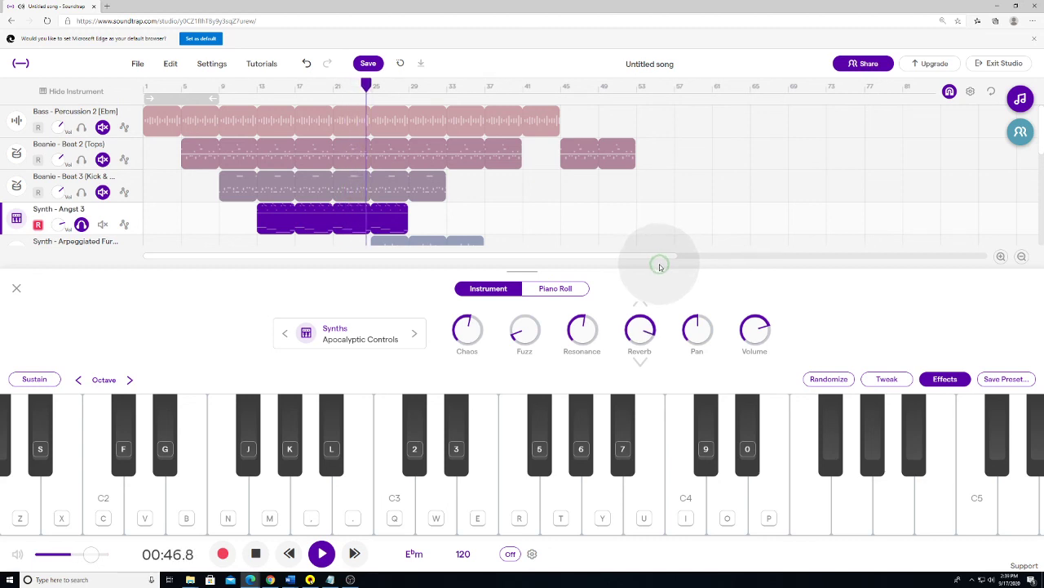
{"action": "left_click_drag", "start_coordinate": [661, 270], "coordinate": [726, 333]}
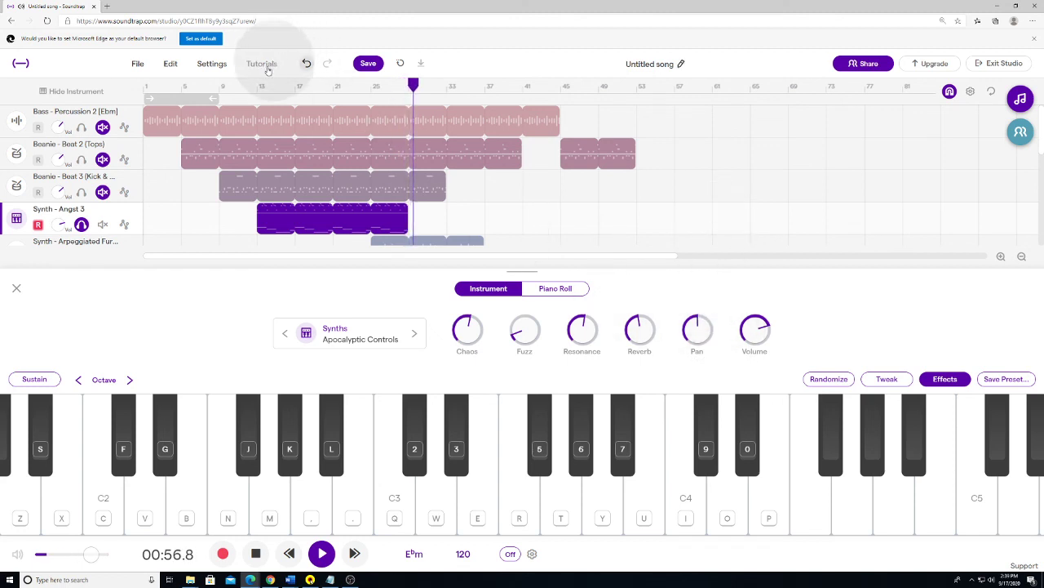
- Raise the synth's Chaos slightly while replaying from bar 13, and end playback with the track's solo off
{"action": "left_click", "coordinate": [259, 85]}
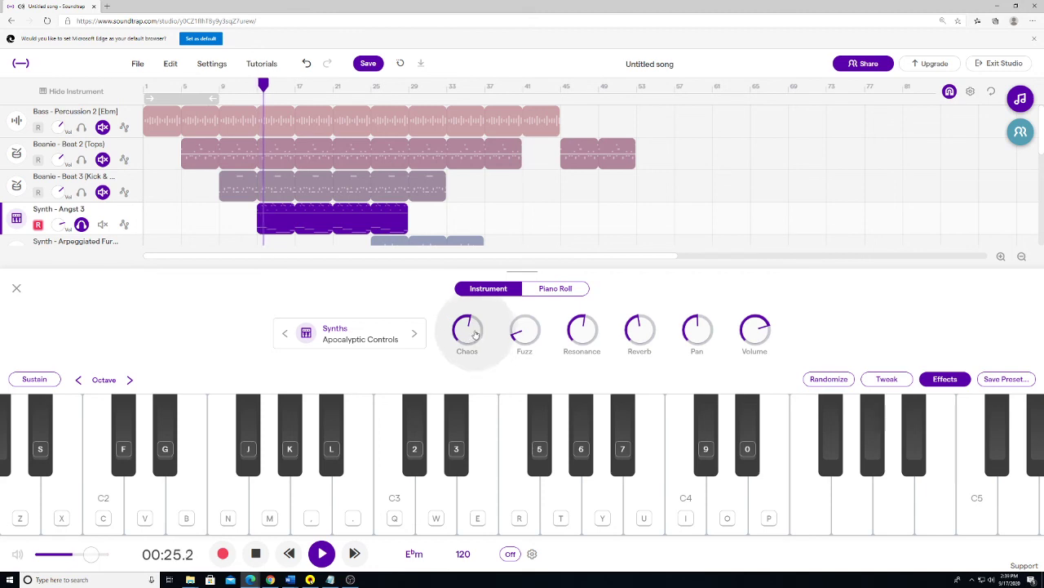
{"action": "mouse_move", "coordinate": [471, 341]}
{"action": "left_mouse_down"}
{"action": "mouse_move", "coordinate": [462, 397]}
{"action": "mouse_move", "coordinate": [480, 461]}
{"action": "mouse_move", "coordinate": [507, 324]}
{"action": "mouse_move", "coordinate": [505, 270]}
{"action": "mouse_move", "coordinate": [489, 360]}
{"action": "mouse_move", "coordinate": [489, 349]}
{"action": "left_mouse_up"}
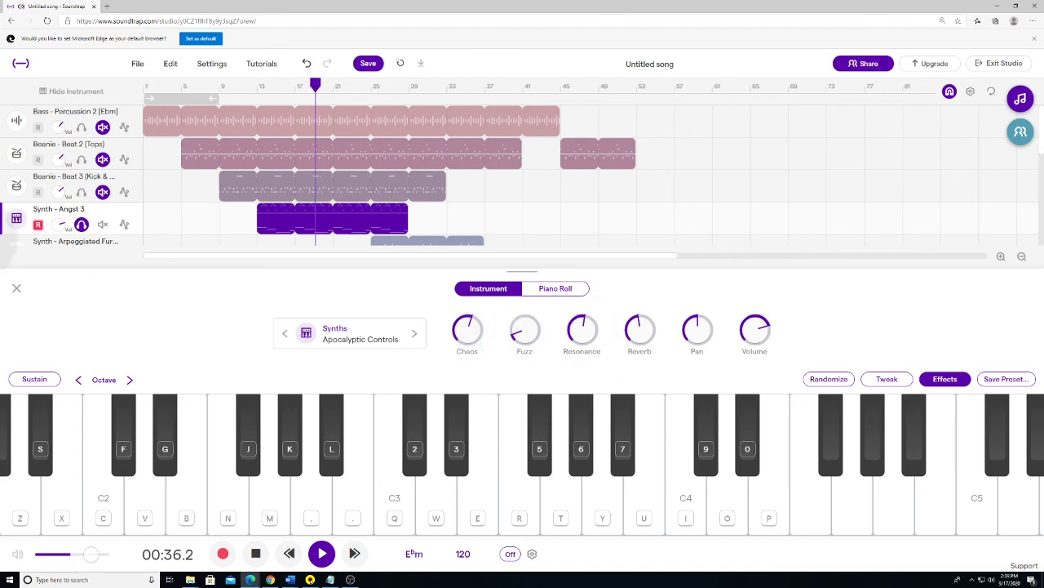
{"action": "left_click", "coordinate": [255, 553]}
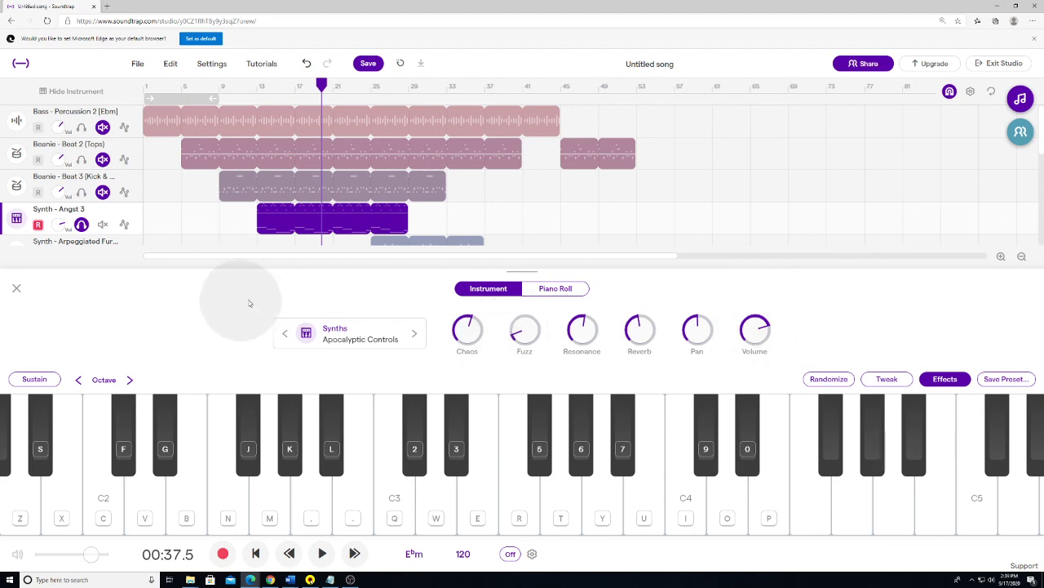
{"action": "left_click", "coordinate": [80, 224]}
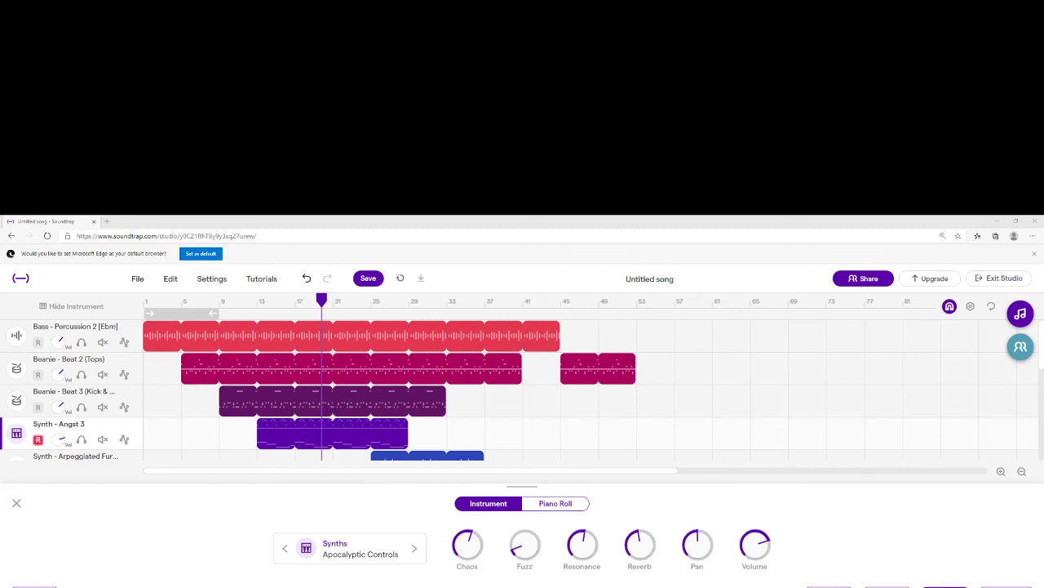
- Toggle the Synth - Angst 3 instrument panel, leaving it hidden, and play the song from bar 13 with all tracks audible
{"action": "scroll", "coordinate": [795, 256], "scroll_direction": "up", "scroll_amount": 2}
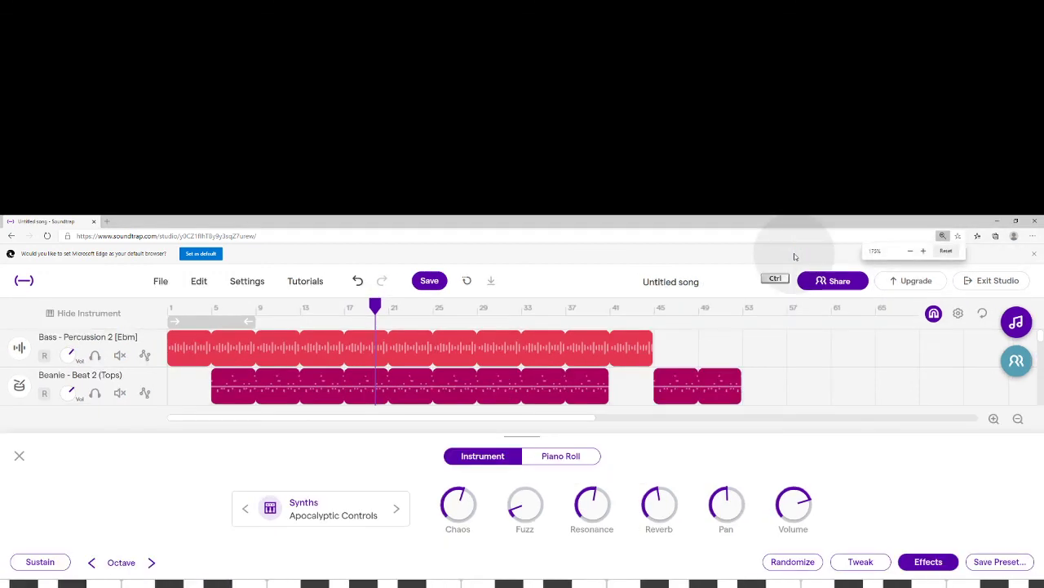
{"action": "scroll", "coordinate": [795, 256], "scroll_direction": "down", "scroll_amount": 1}
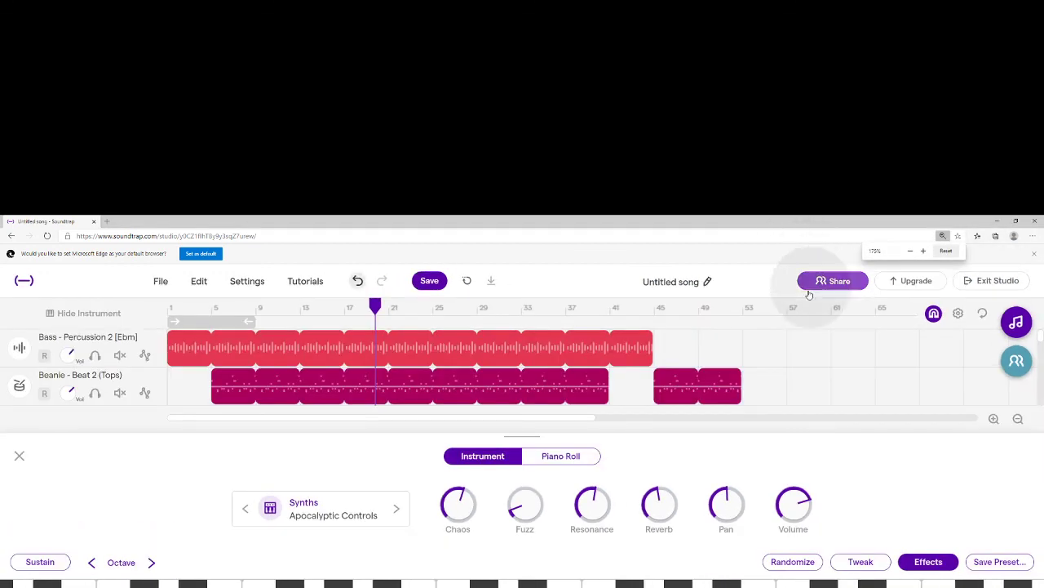
{"action": "left_click", "coordinate": [19, 455]}
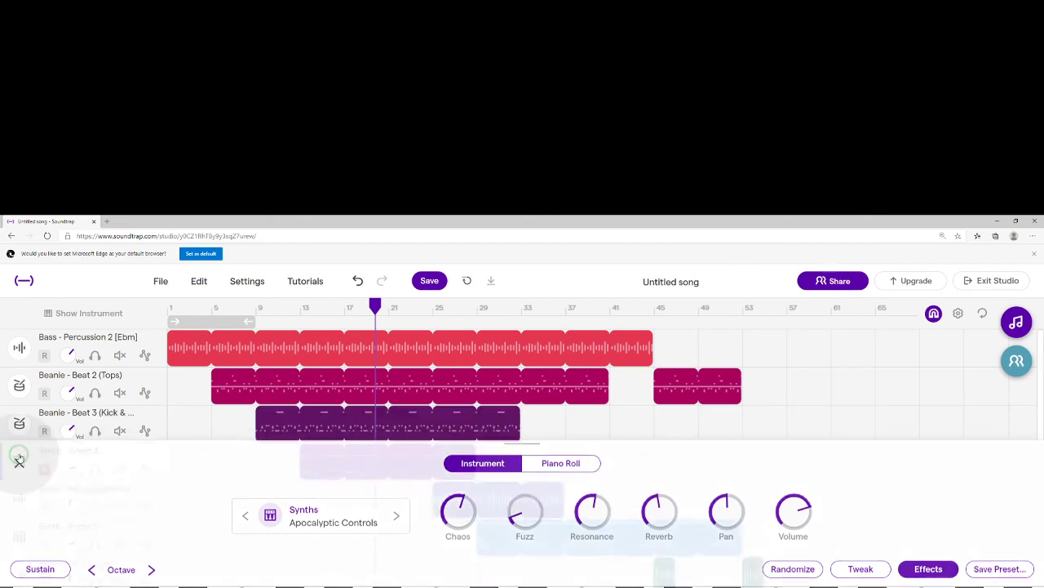
{"action": "left_click", "coordinate": [96, 312]}
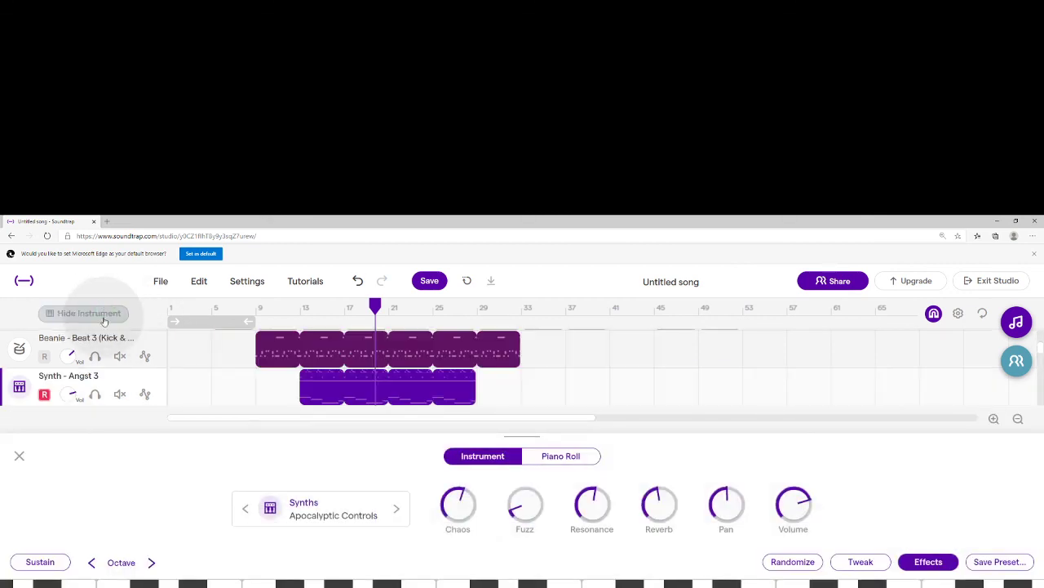
{"action": "left_click", "coordinate": [20, 456]}
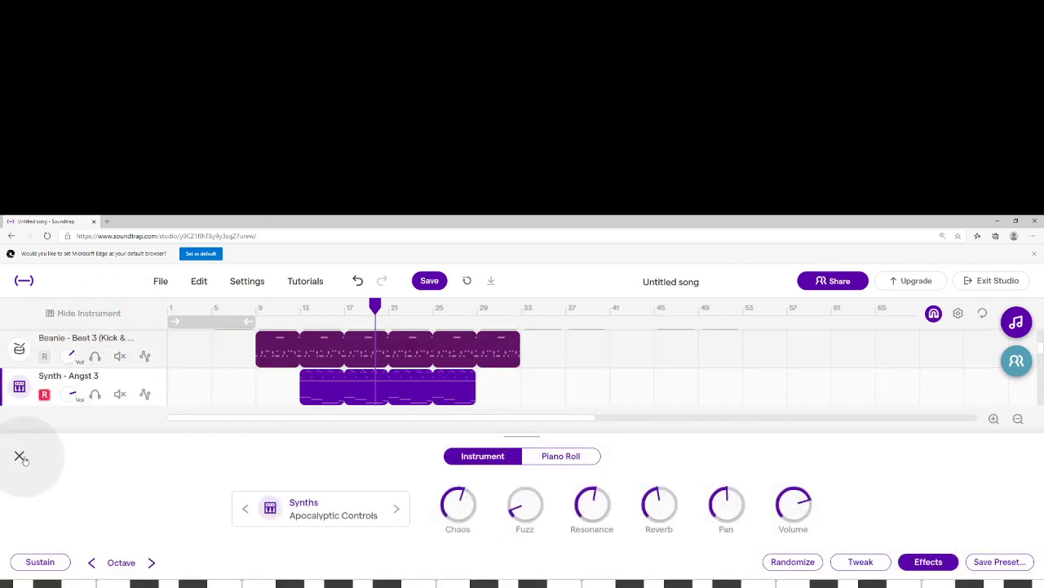
{"action": "left_click", "coordinate": [73, 311]}
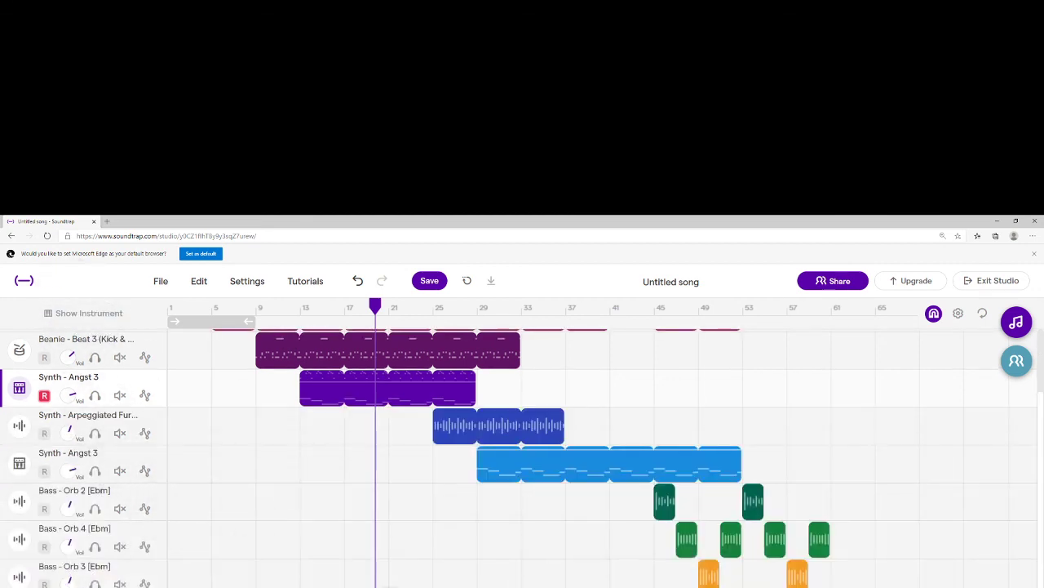
{"action": "left_click_drag", "start_coordinate": [374, 309], "coordinate": [301, 320]}
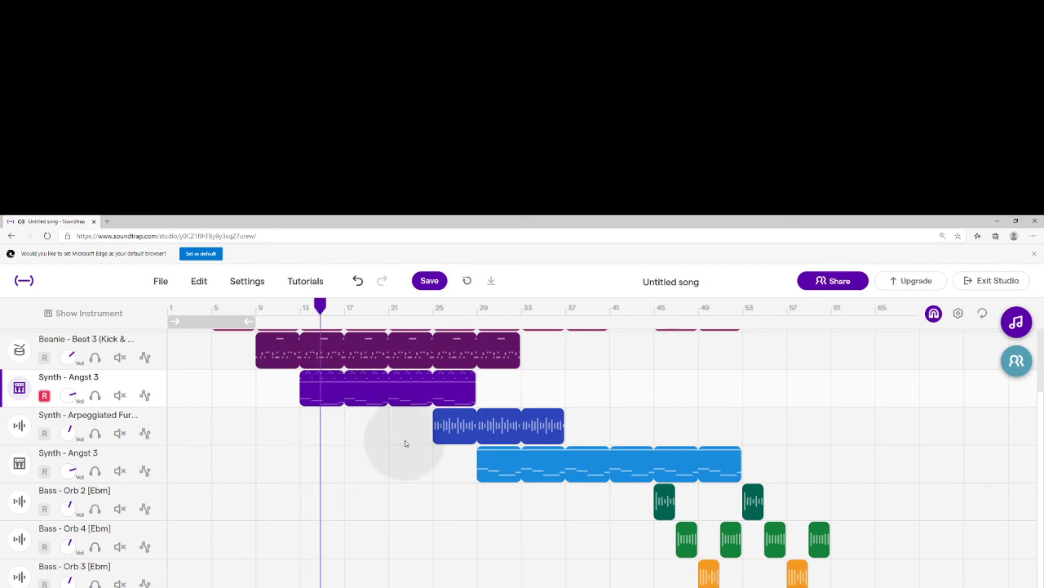
- End the current playback and play the song from bar 45, from bar 53 and from bar 33
{"action": "key", "text": "space"}
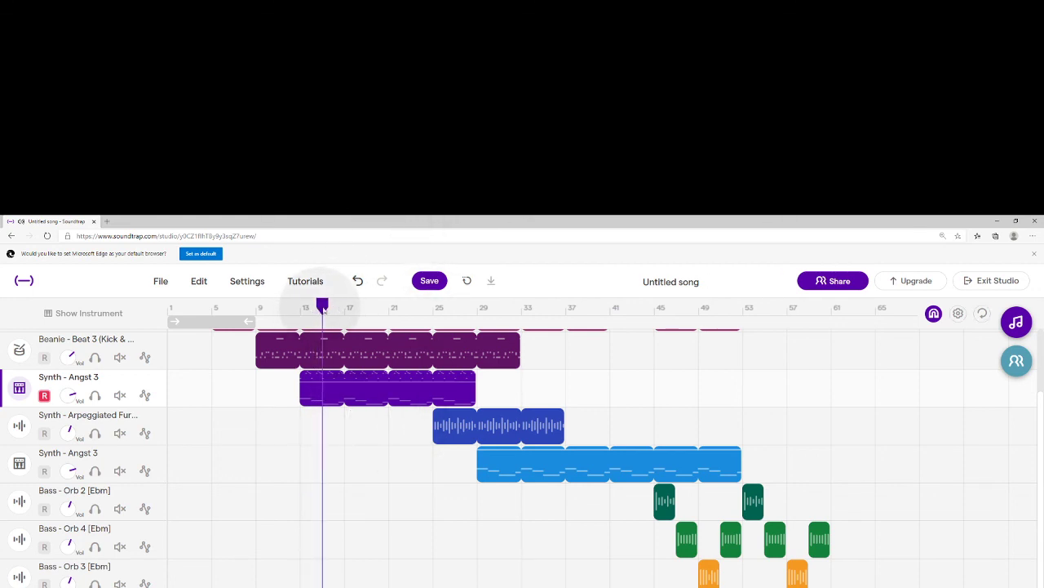
{"action": "left_click_drag", "start_coordinate": [322, 309], "coordinate": [654, 322]}
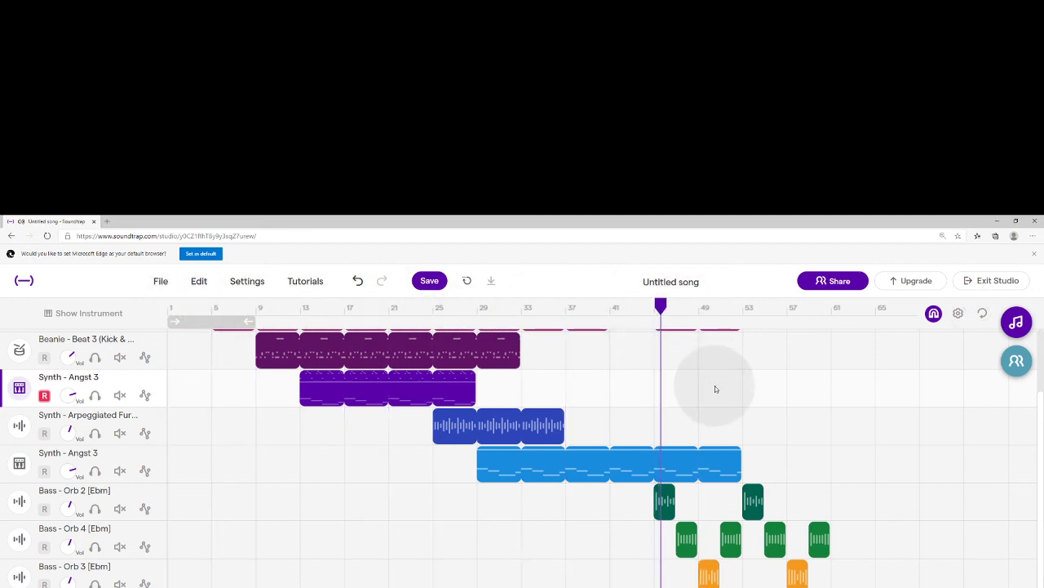
{"action": "scroll", "coordinate": [716, 392], "scroll_direction": "up", "scroll_amount": 2}
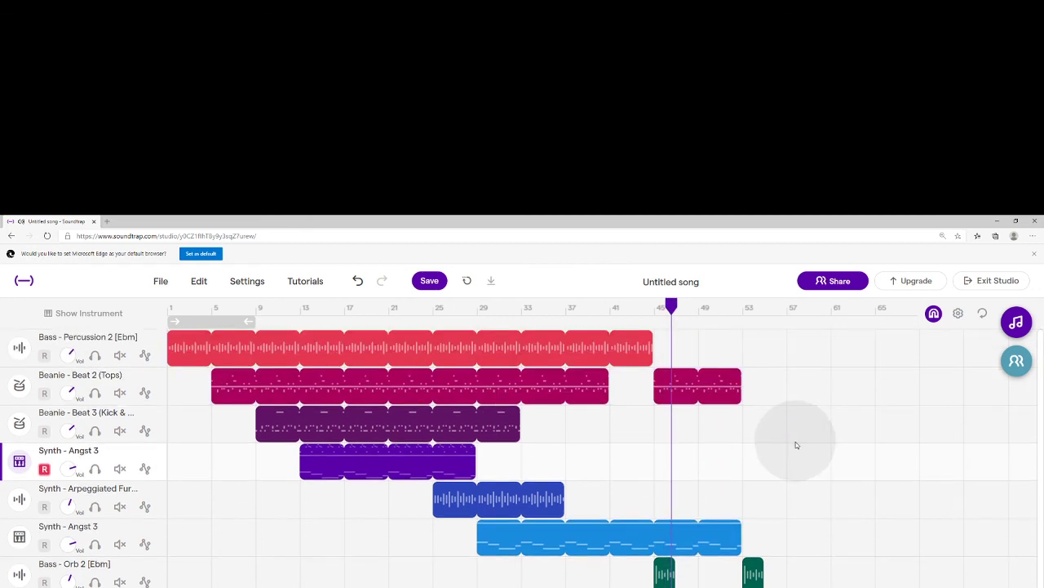
{"action": "left_click", "coordinate": [741, 310]}
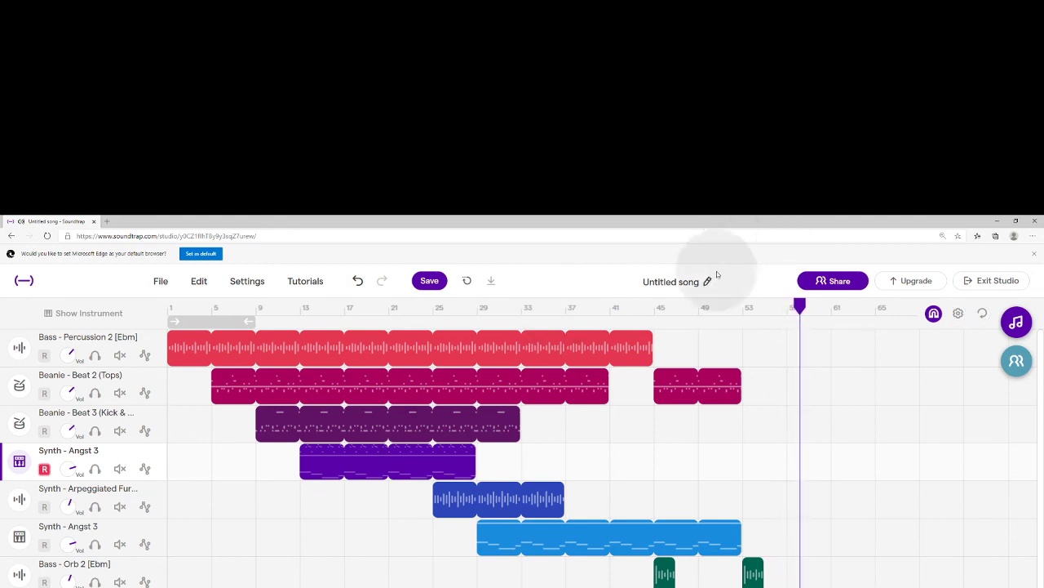
{"action": "left_click", "coordinate": [523, 306]}
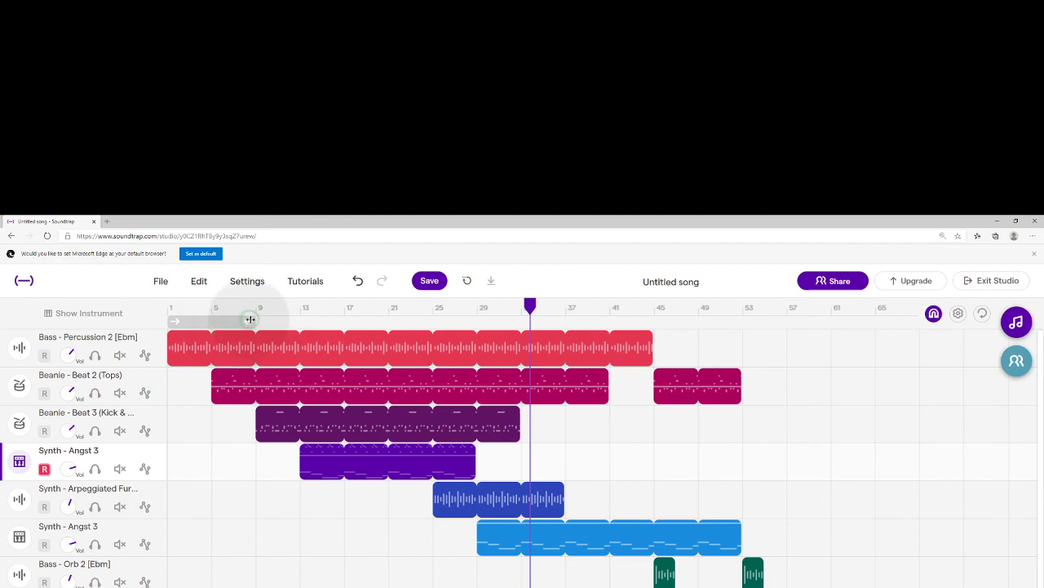
- Extend the cycle region's end to bar 13, turn on cycle playback, and extend the region to bar 21
{"action": "left_click_drag", "start_coordinate": [251, 319], "coordinate": [292, 324]}
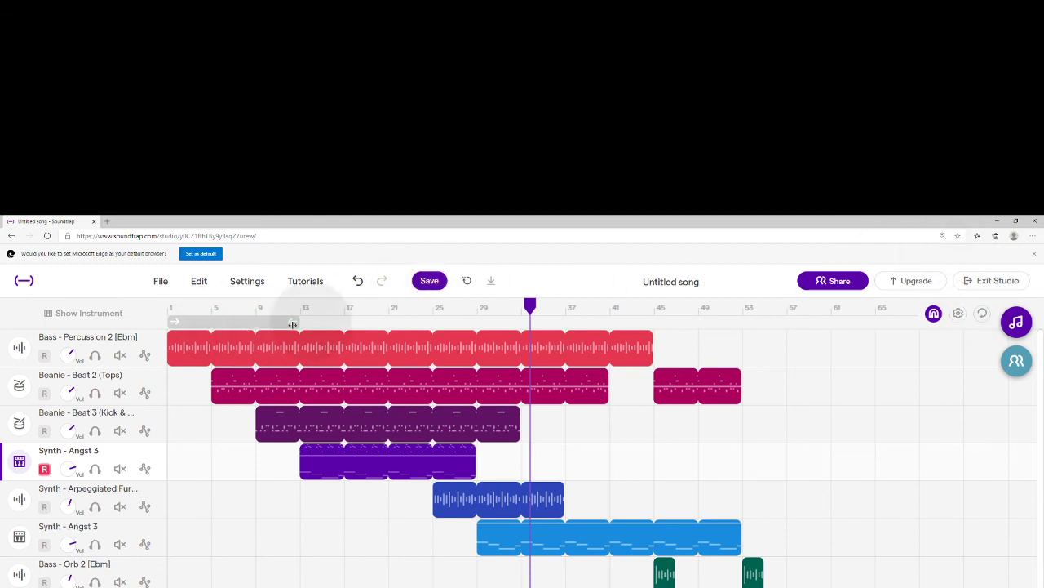
{"action": "left_click", "coordinate": [986, 313]}
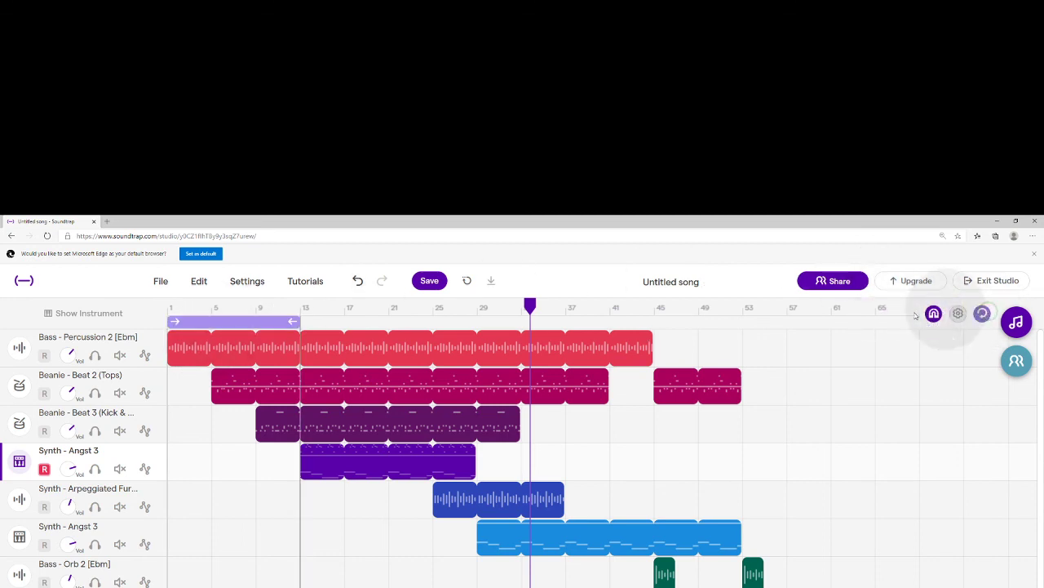
{"action": "mouse_move", "coordinate": [300, 321]}
{"action": "left_mouse_down"}
{"action": "mouse_move", "coordinate": [389, 319]}
{"action": "mouse_move", "coordinate": [310, 319]}
{"action": "left_mouse_up"}
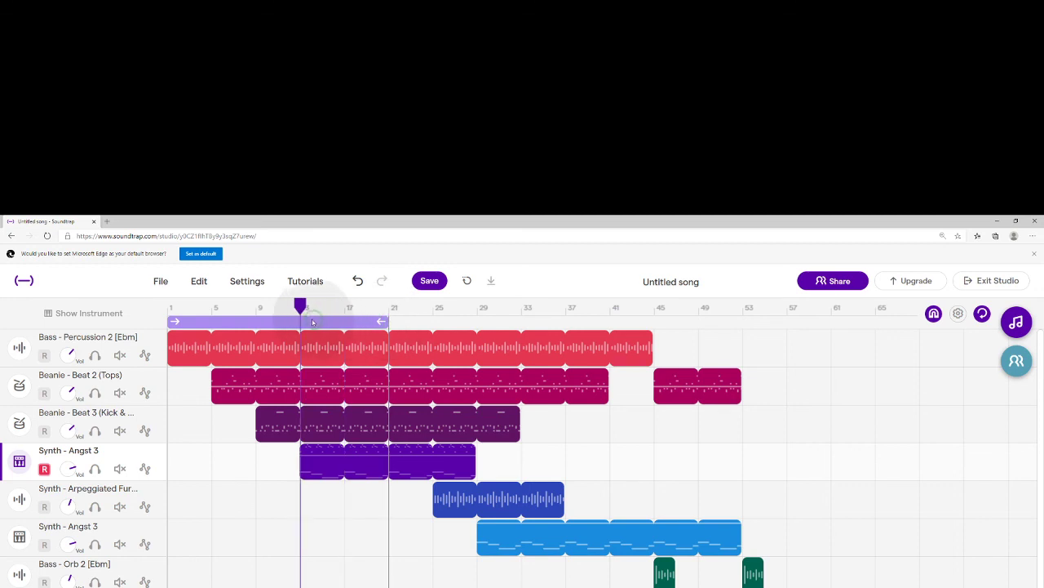
- Resize the cycle region to bar 17, bar 33 and back to bar 29, and set its start to bar 13
{"action": "left_click_drag", "start_coordinate": [387, 321], "coordinate": [344, 321]}
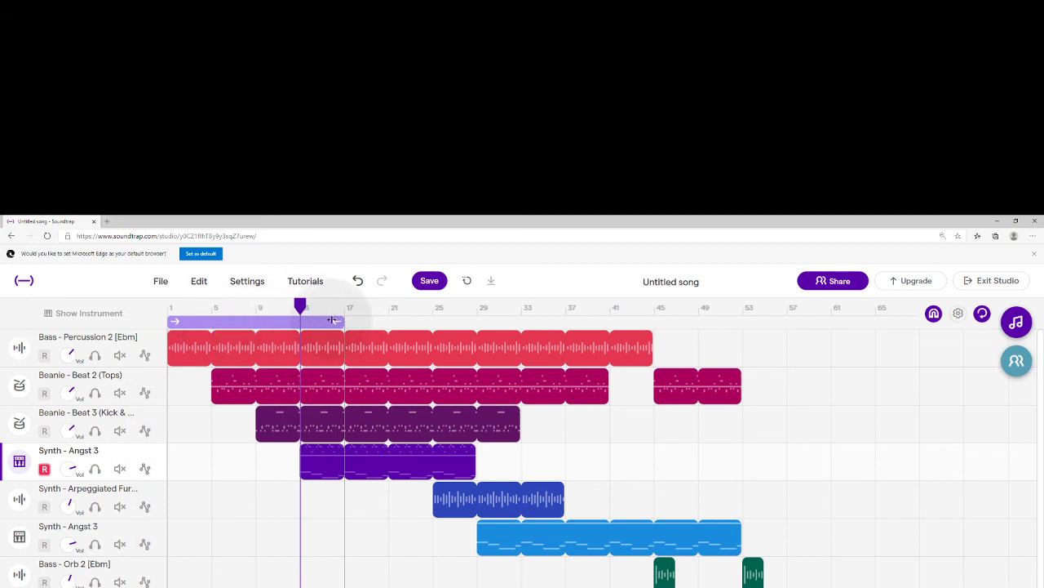
{"action": "left_click_drag", "start_coordinate": [342, 321], "coordinate": [501, 335]}
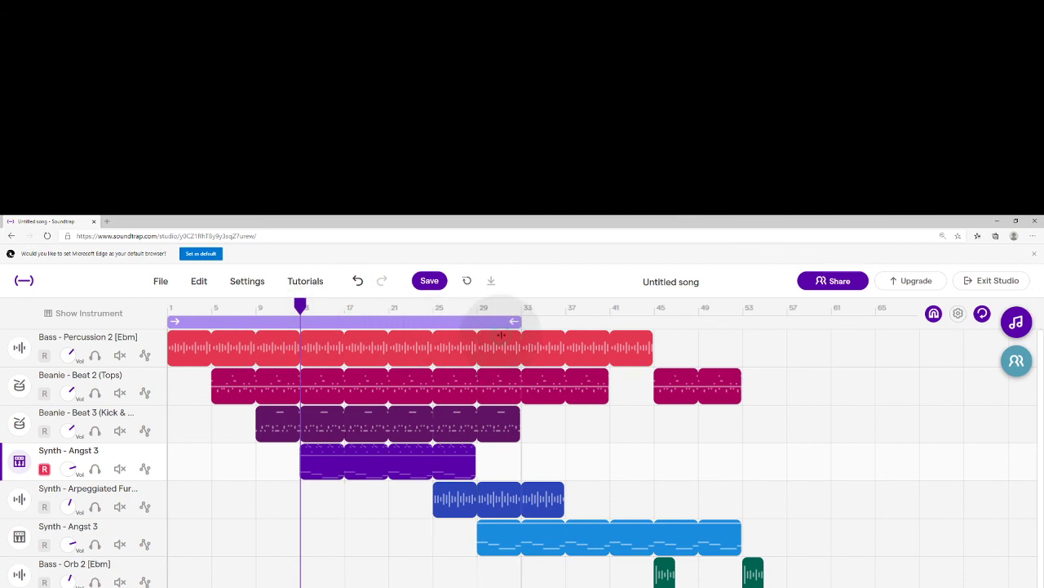
{"action": "left_click_drag", "start_coordinate": [300, 304], "coordinate": [302, 336]}
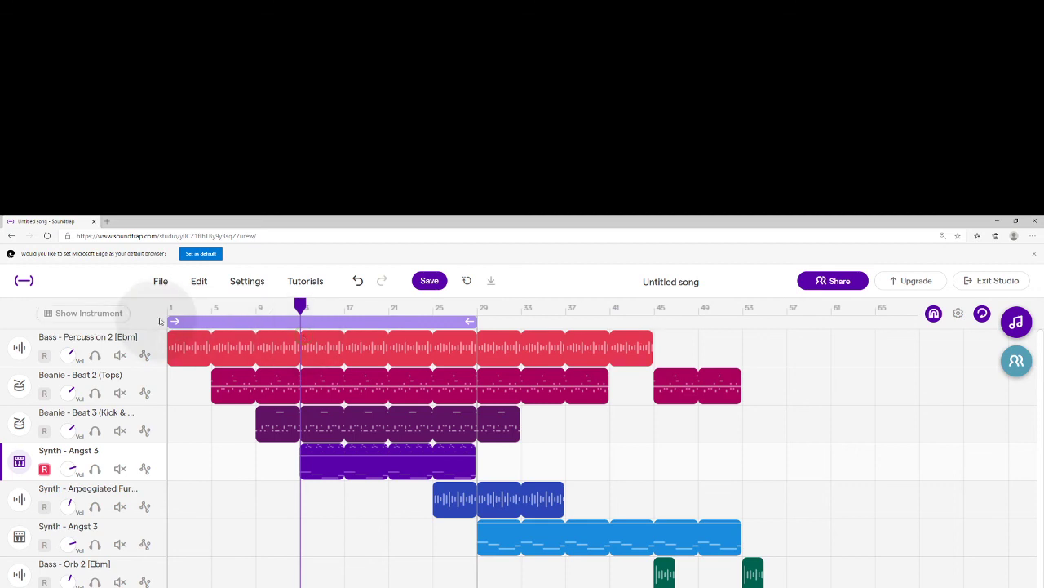
{"action": "left_click_drag", "start_coordinate": [173, 320], "coordinate": [301, 321]}
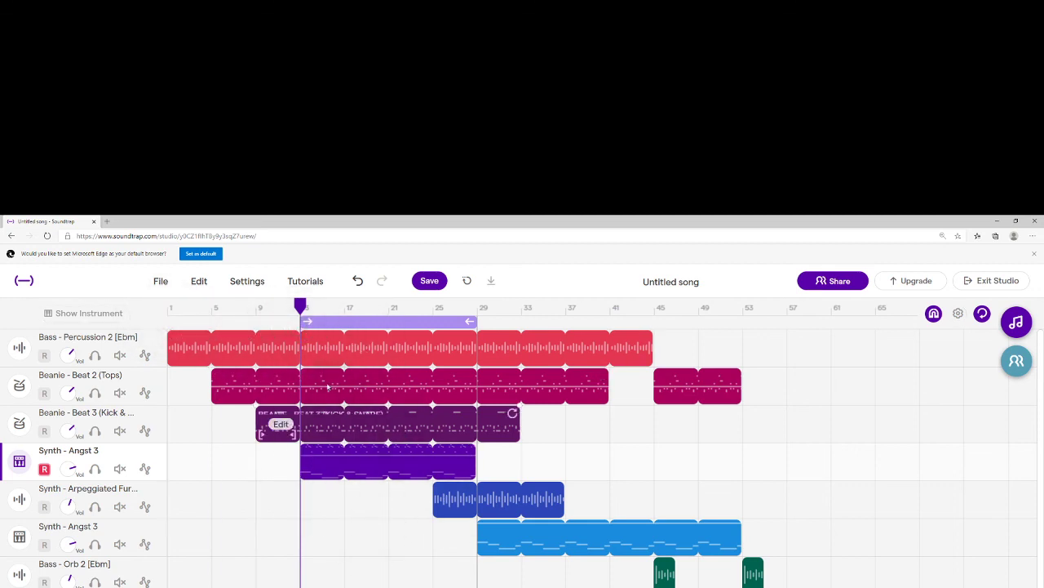
- Play the song with the cycle on, moving the playhead close to the cycle's end to check the loop back to bar 13
{"action": "left_click", "coordinate": [982, 317]}
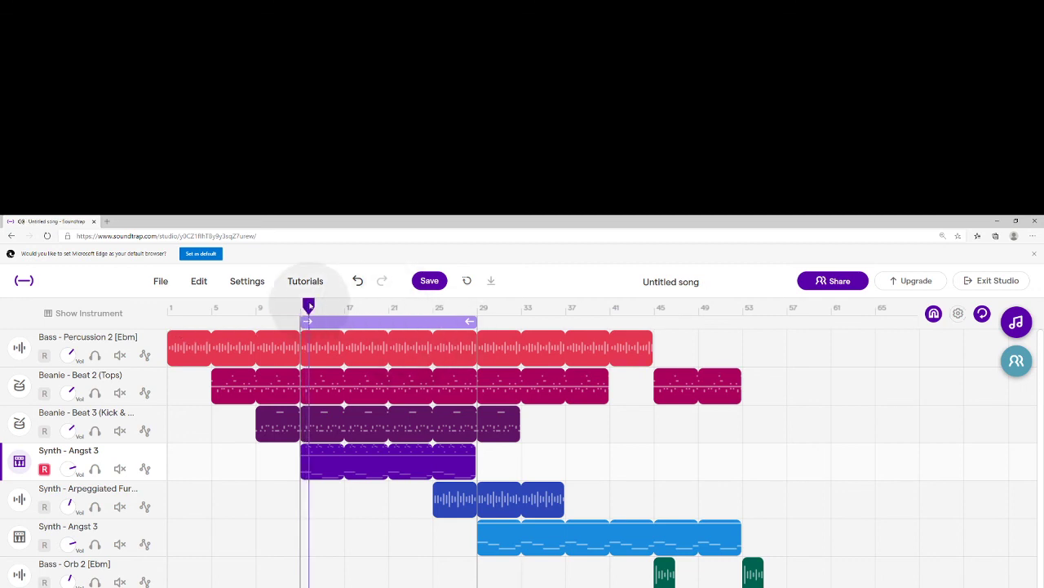
{"action": "left_click_drag", "start_coordinate": [310, 307], "coordinate": [461, 315]}
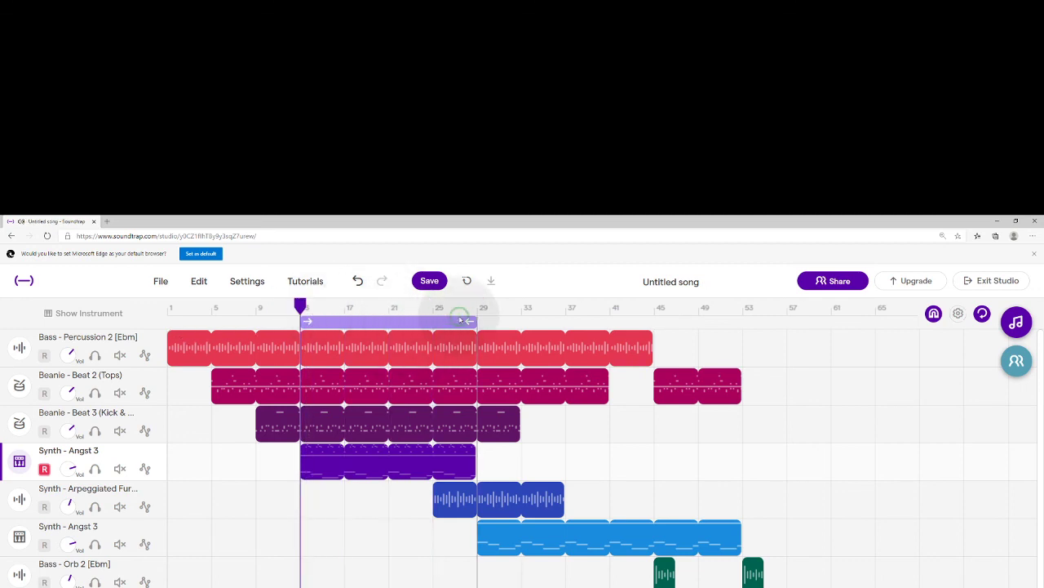
{"action": "left_click_drag", "start_coordinate": [303, 307], "coordinate": [431, 308]}
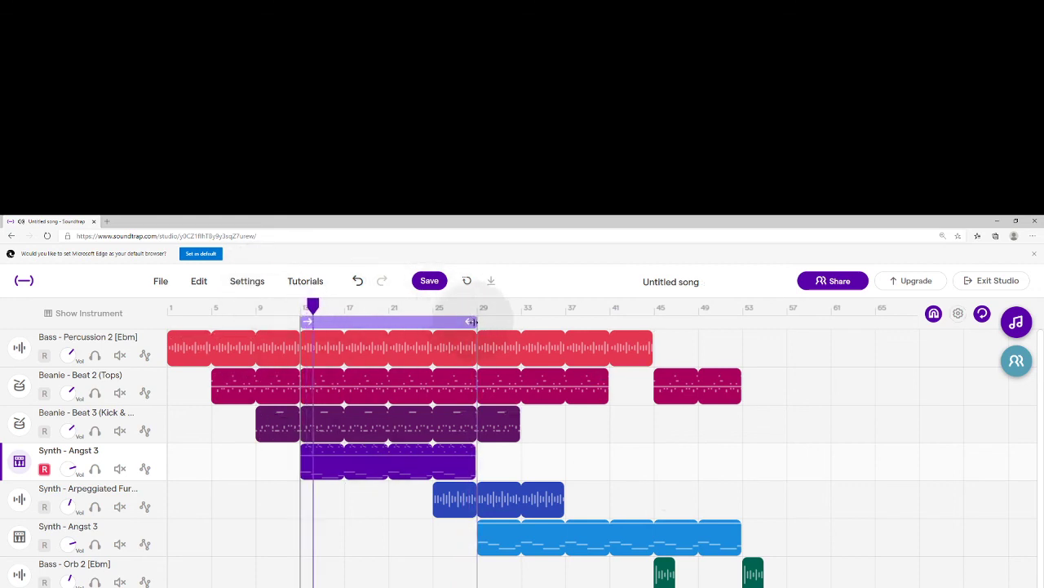
- Shorten the cycle region to bars 13–17, and relocate it to span bars 53–61 over the song's final clips
{"action": "left_click_drag", "start_coordinate": [470, 321], "coordinate": [348, 319]}
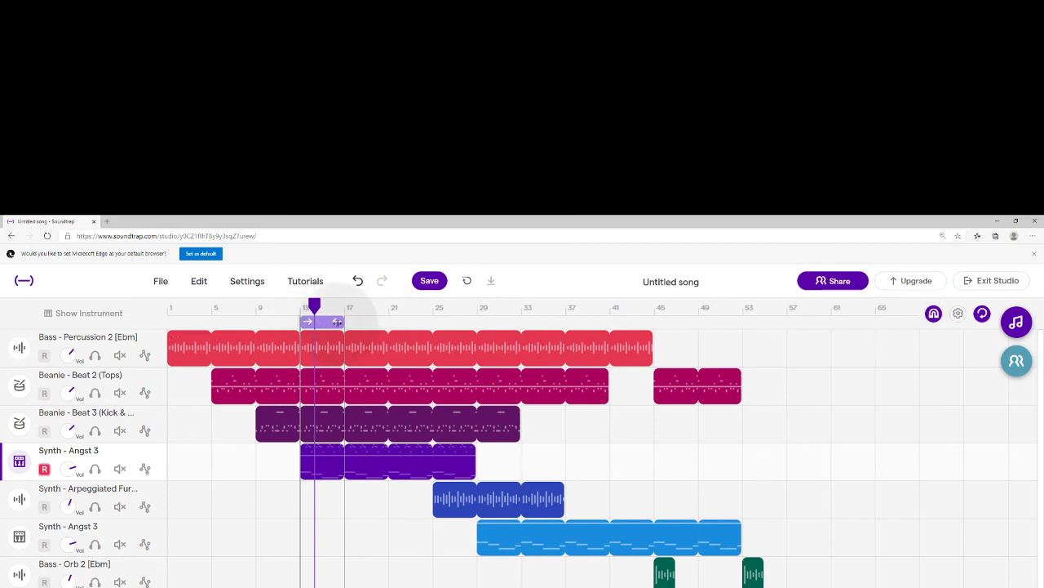
{"action": "left_click_drag", "start_coordinate": [330, 326], "coordinate": [830, 323]}
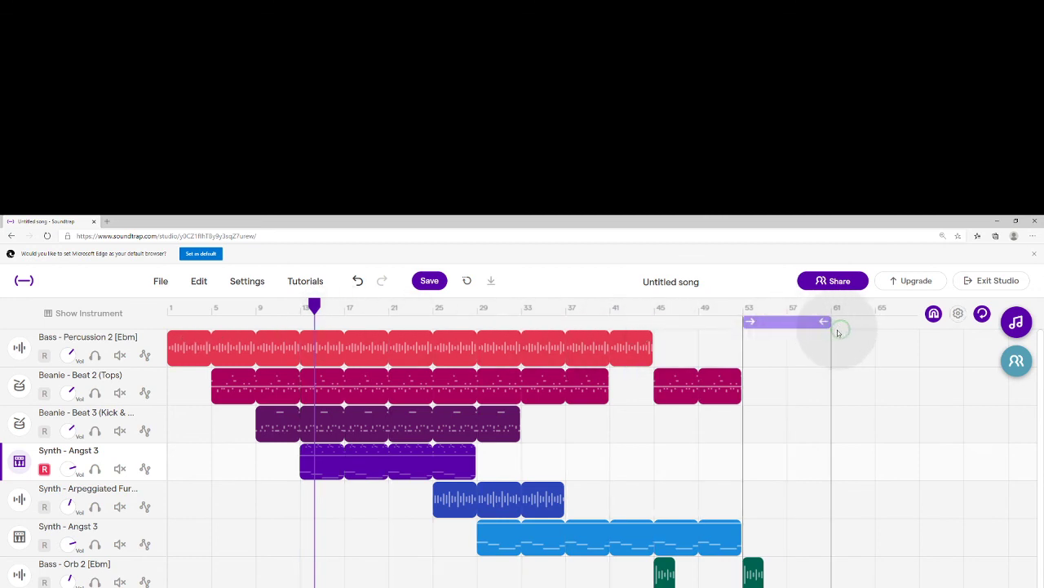
{"action": "scroll", "coordinate": [760, 367], "scroll_direction": "down", "scroll_amount": 1}
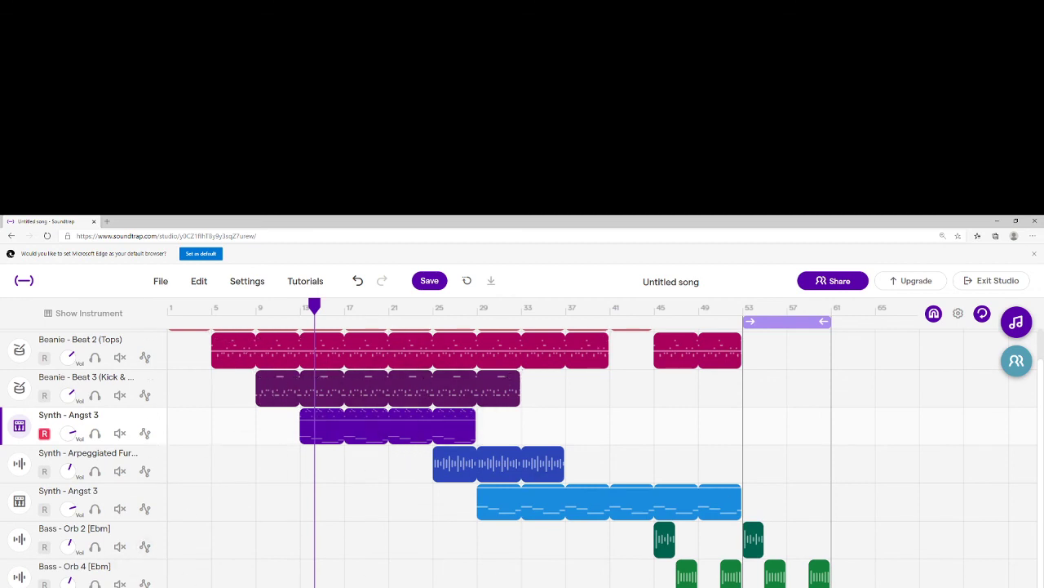
{"action": "scroll", "coordinate": [525, 458], "scroll_direction": "down", "scroll_amount": 1}
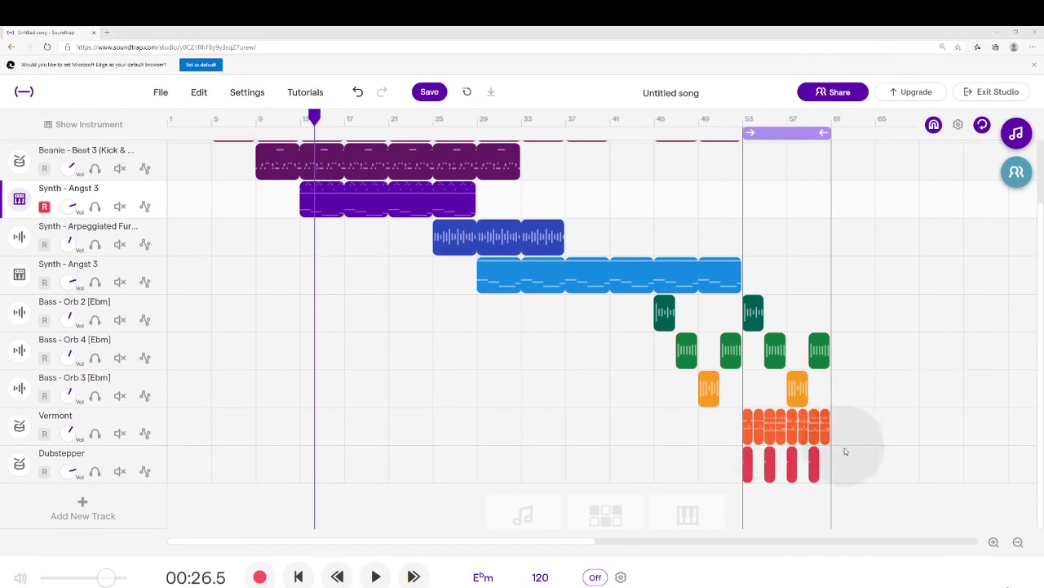
{"action": "scroll", "coordinate": [830, 362], "scroll_direction": "up", "scroll_amount": 1}
{"action": "scroll", "coordinate": [810, 313], "scroll_direction": "down", "scroll_amount": 1}
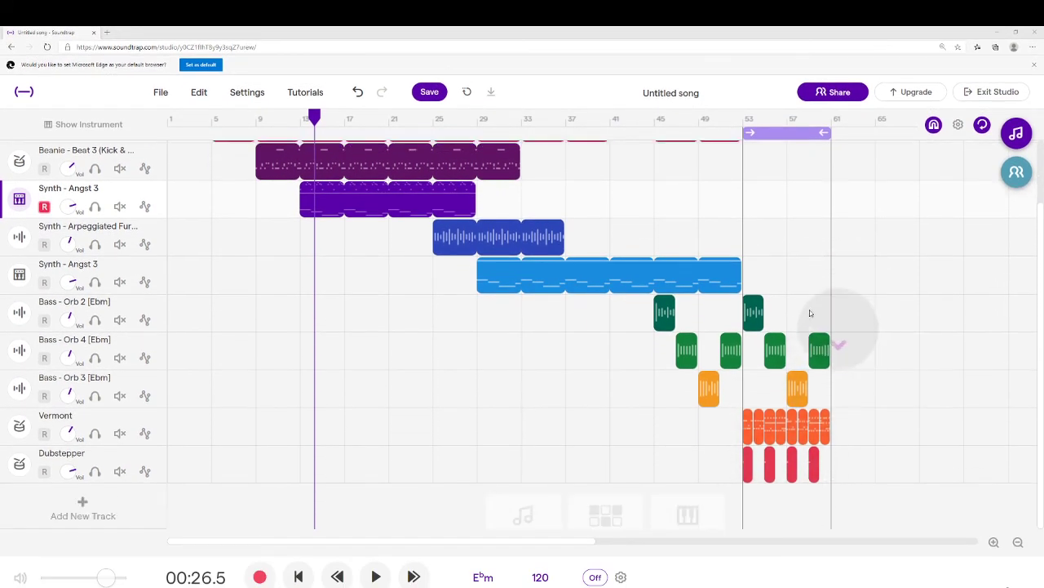
- Play the cycled section from bar 53, stop it, and place the playhead at bar 61
{"action": "left_click", "coordinate": [742, 116]}
{"action": "key", "text": "space"}
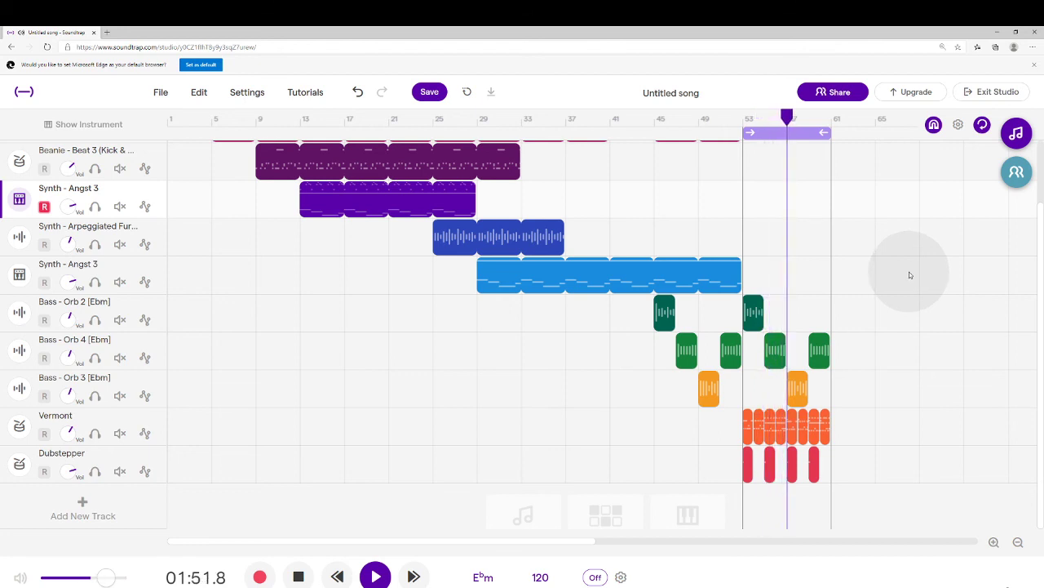
{"action": "left_click", "coordinate": [298, 577]}
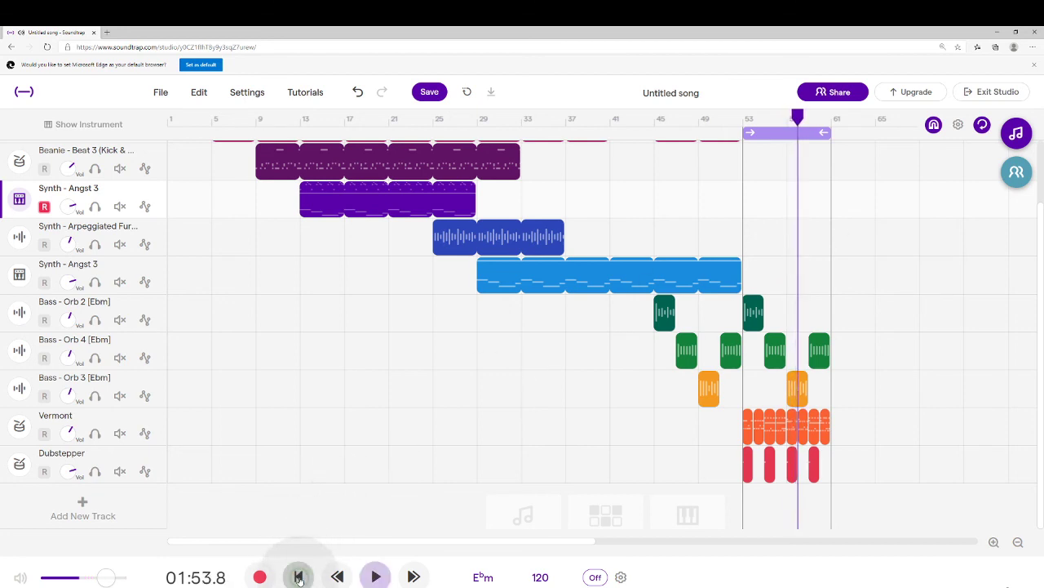
{"action": "left_click", "coordinate": [832, 120]}
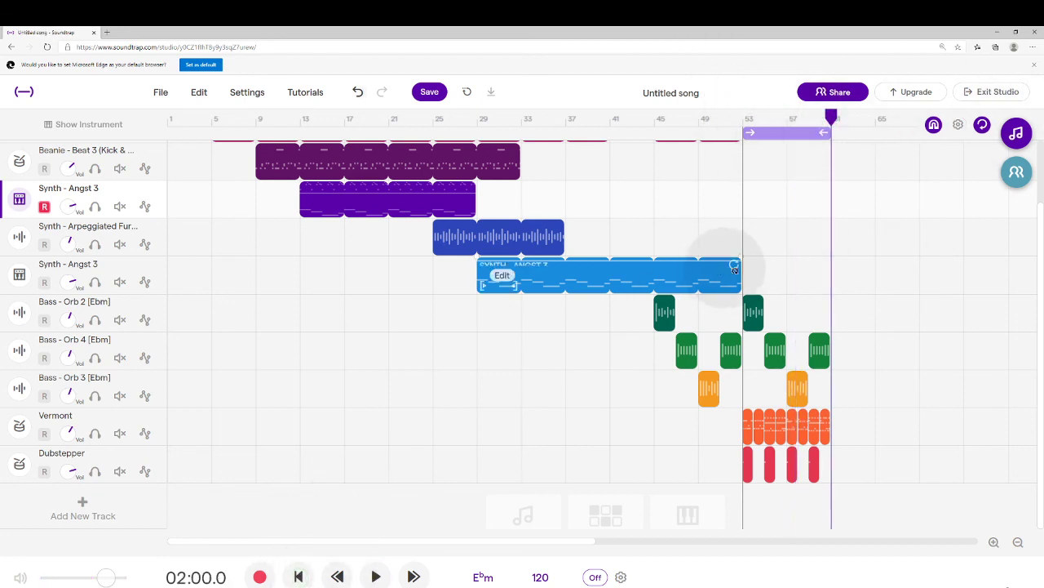
{"action": "scroll", "coordinate": [799, 277], "scroll_direction": "up", "scroll_amount": 2}
{"action": "scroll", "coordinate": [873, 288], "scroll_direction": "down", "scroll_amount": 2}
{"action": "scroll", "coordinate": [849, 195], "scroll_direction": "up", "scroll_amount": 2}
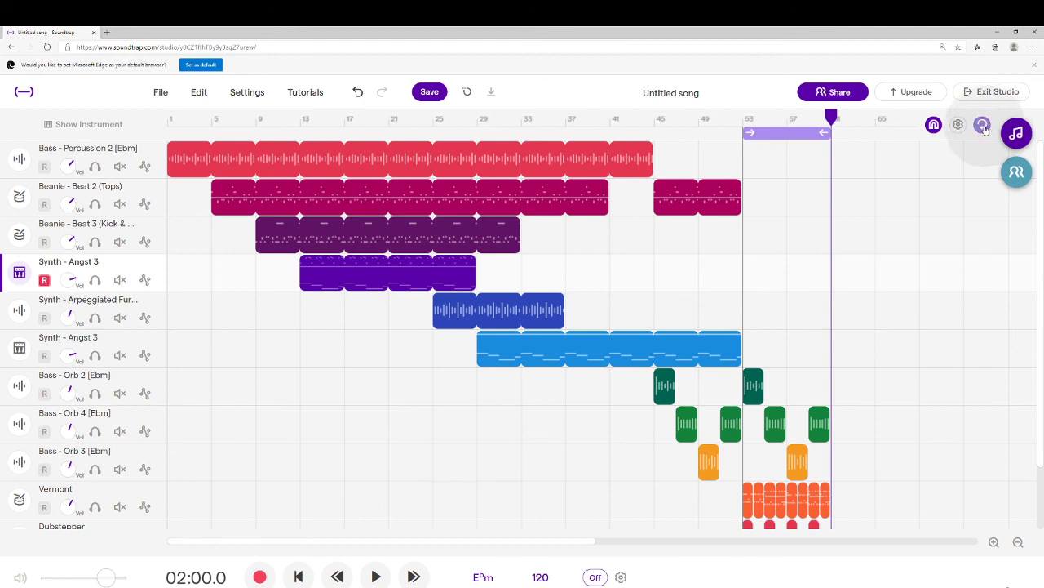
- Play from bar 49 with the cycle on and try to move the playhead outside the cycle region during playback
{"action": "left_click", "coordinate": [712, 121]}
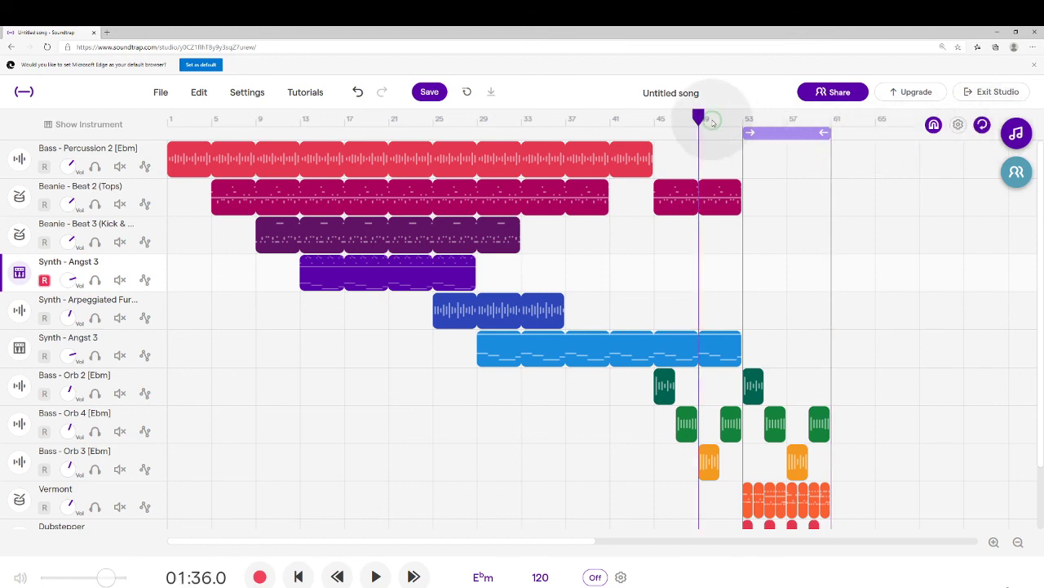
{"action": "key", "text": "space"}
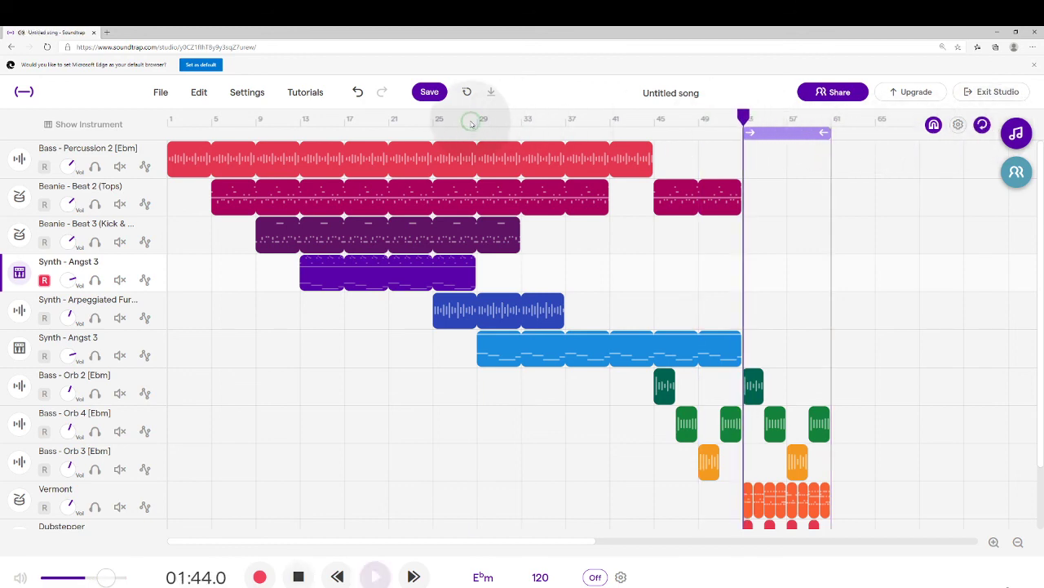
{"action": "left_click", "coordinate": [367, 123]}
{"action": "left_click", "coordinate": [615, 129]}
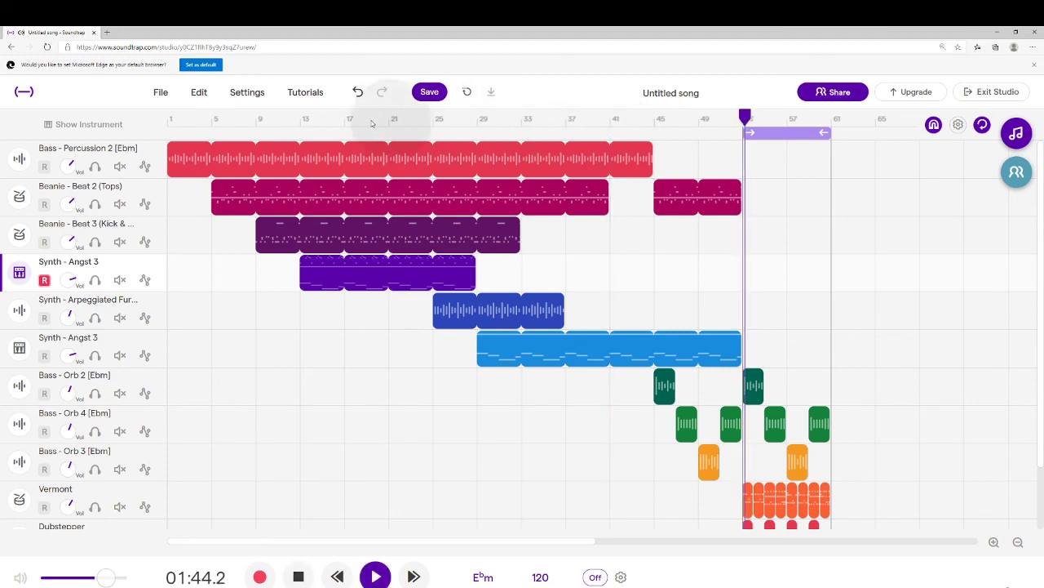
{"action": "key", "text": "space"}
{"action": "left_click", "coordinate": [896, 125]}
{"action": "key", "text": "space"}
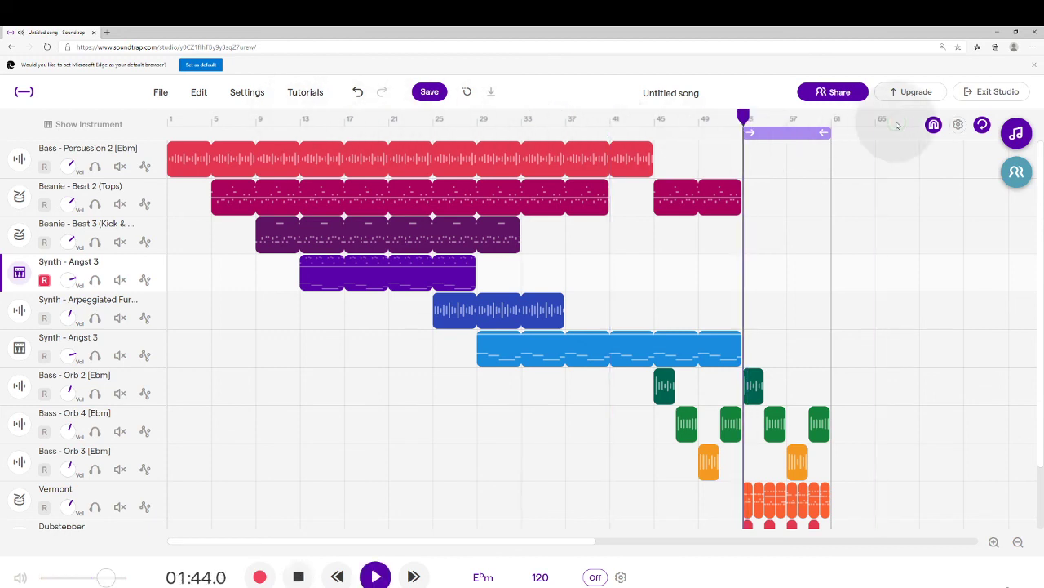
- Turn off cycle playback and play the song, jumping the playhead to bar 45, bar 29 and bar 13
{"action": "left_click", "coordinate": [983, 125]}
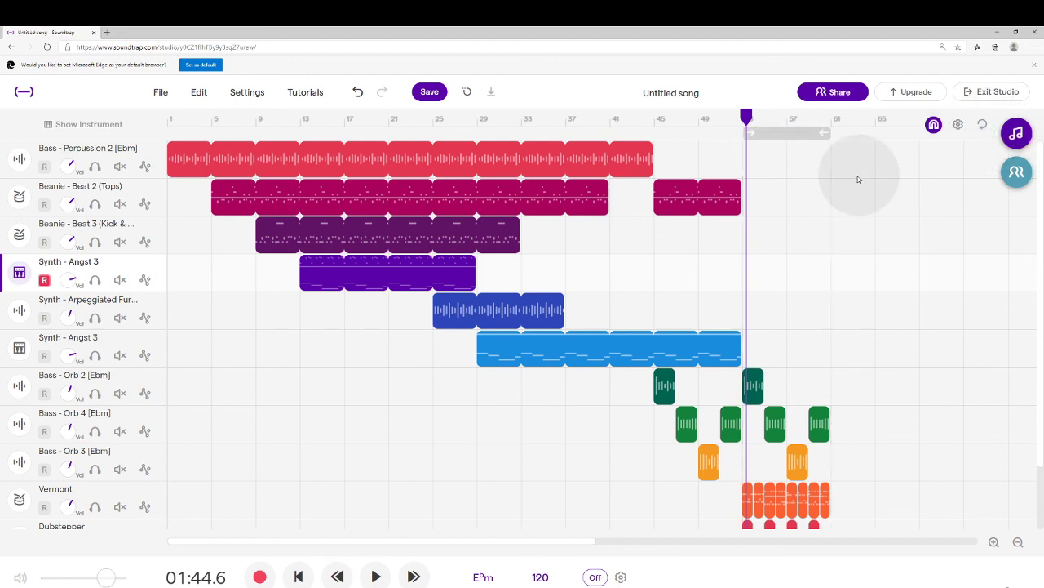
{"action": "key", "text": "space"}
{"action": "left_click", "coordinate": [662, 121]}
{"action": "left_click", "coordinate": [490, 121]}
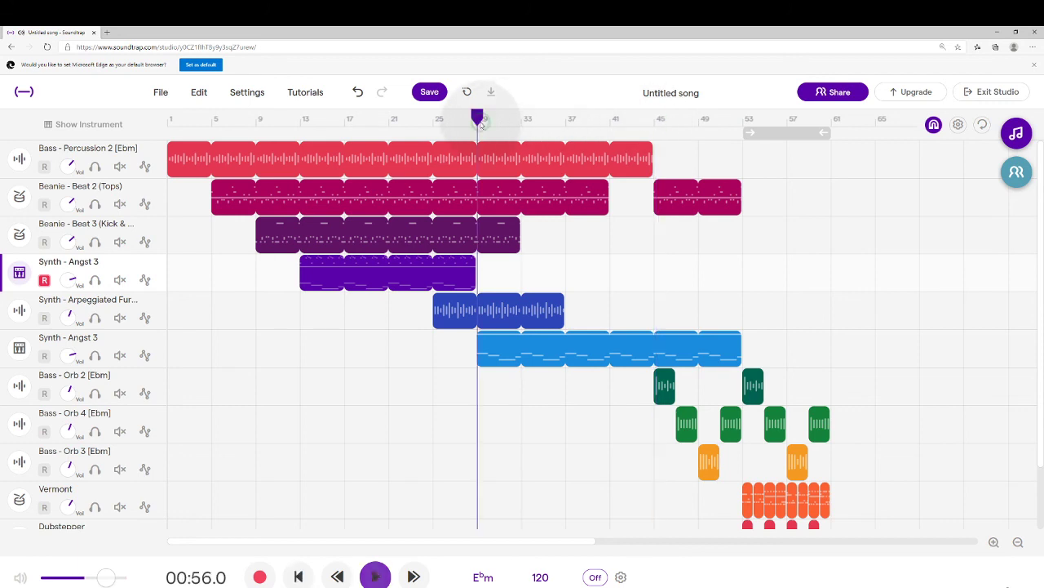
{"action": "left_click", "coordinate": [316, 120]}
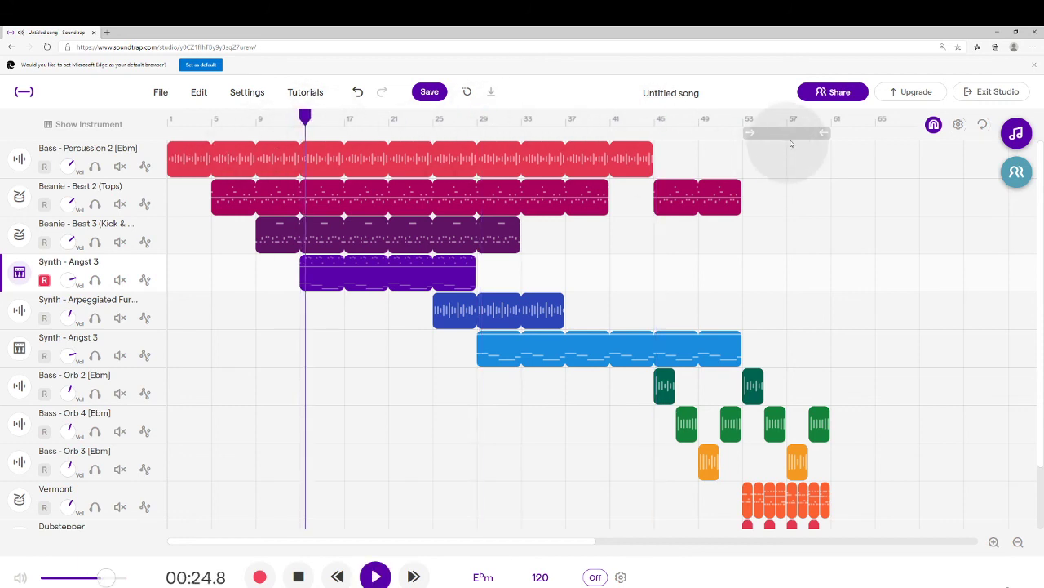
- Move the inactive cycle region to bars 29–37 and stop playback
{"action": "left_click_drag", "start_coordinate": [788, 131], "coordinate": [534, 140]}
{"action": "key", "text": "space"}
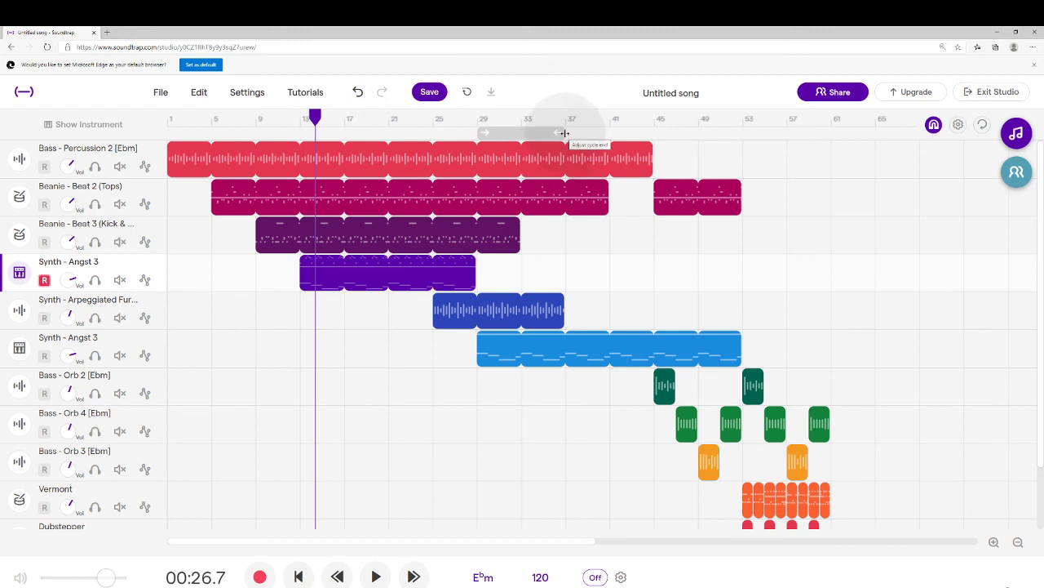
{"action": "mouse_move", "coordinate": [564, 132]}
{"action": "left_mouse_down"}
{"action": "mouse_move", "coordinate": [718, 133]}
{"action": "mouse_move", "coordinate": [561, 134]}
{"action": "left_mouse_up"}
{"action": "mouse_move", "coordinate": [564, 133]}
{"action": "left_mouse_down"}
{"action": "mouse_move", "coordinate": [626, 134]}
{"action": "mouse_move", "coordinate": [578, 128]}
{"action": "left_mouse_up"}
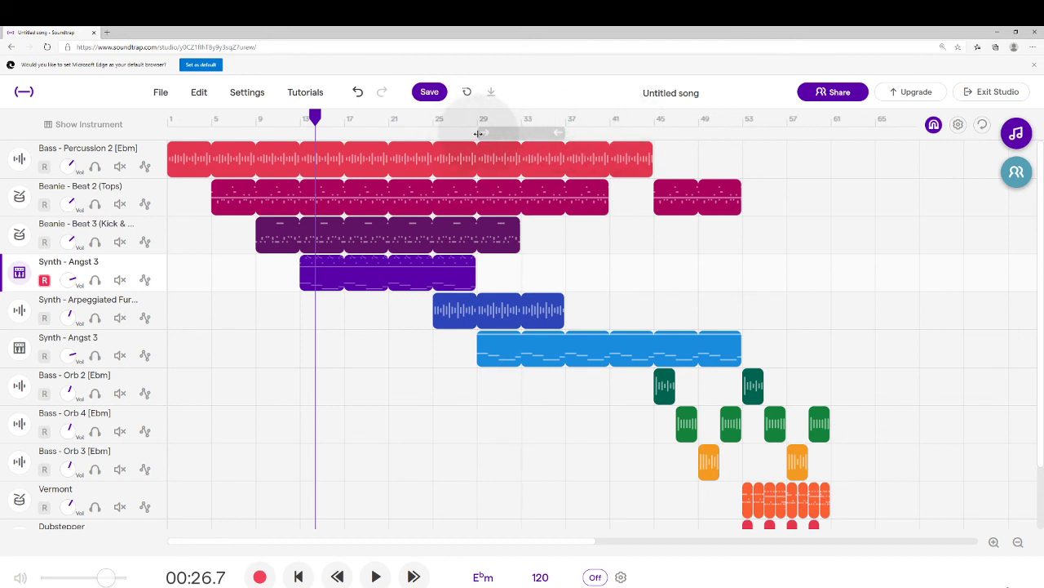
{"action": "mouse_move", "coordinate": [478, 133]}
{"action": "left_mouse_down"}
{"action": "mouse_move", "coordinate": [408, 133]}
{"action": "mouse_move", "coordinate": [478, 133]}
{"action": "left_mouse_up"}
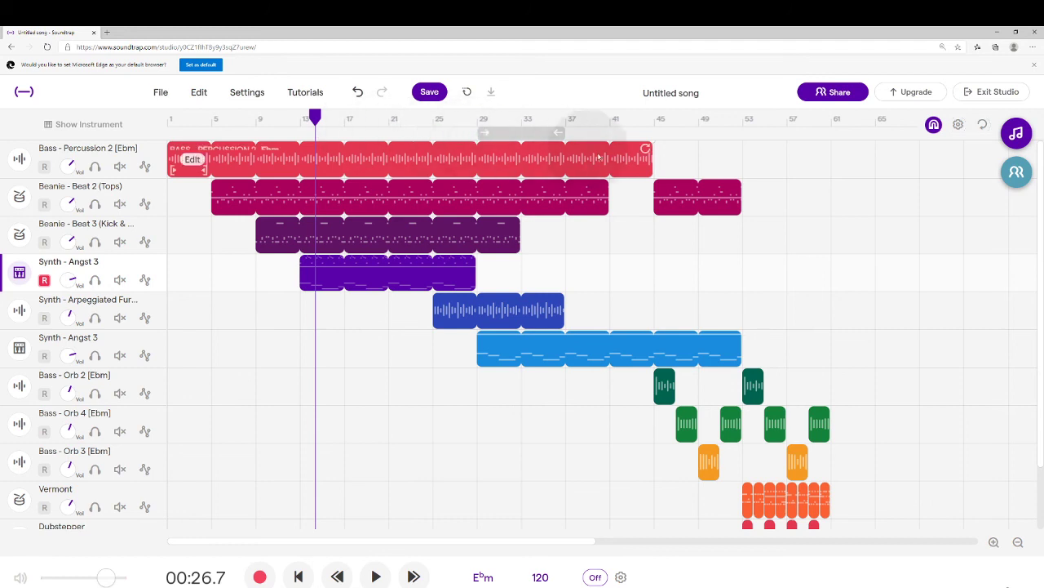
{"action": "left_click", "coordinate": [748, 263]}
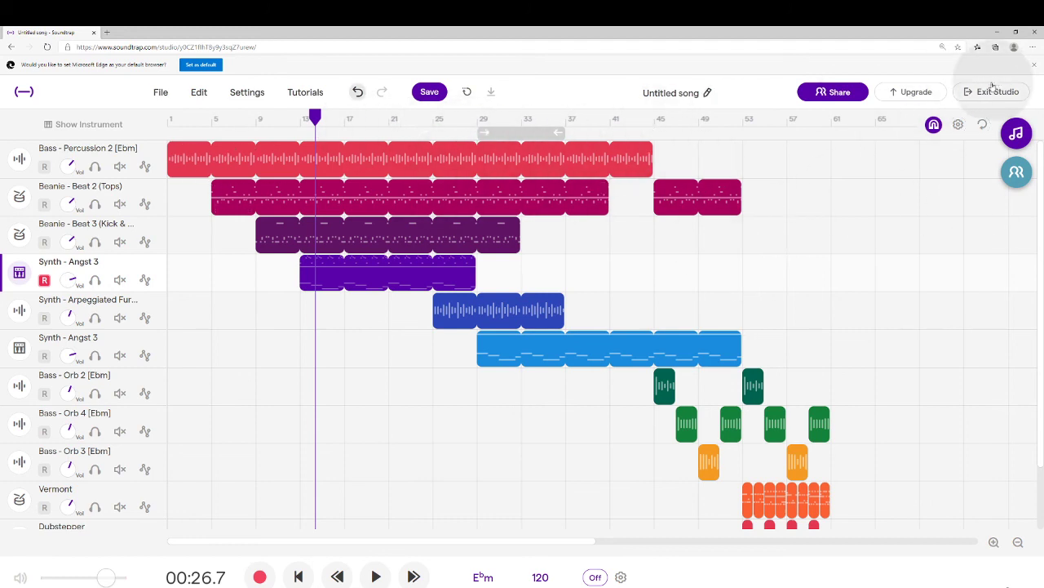
- Switch grid snapping off and on, move the separate Beanie Beat 2 region to bar 49, and shift it to about bar 47 without snapping
{"action": "left_click", "coordinate": [934, 127]}
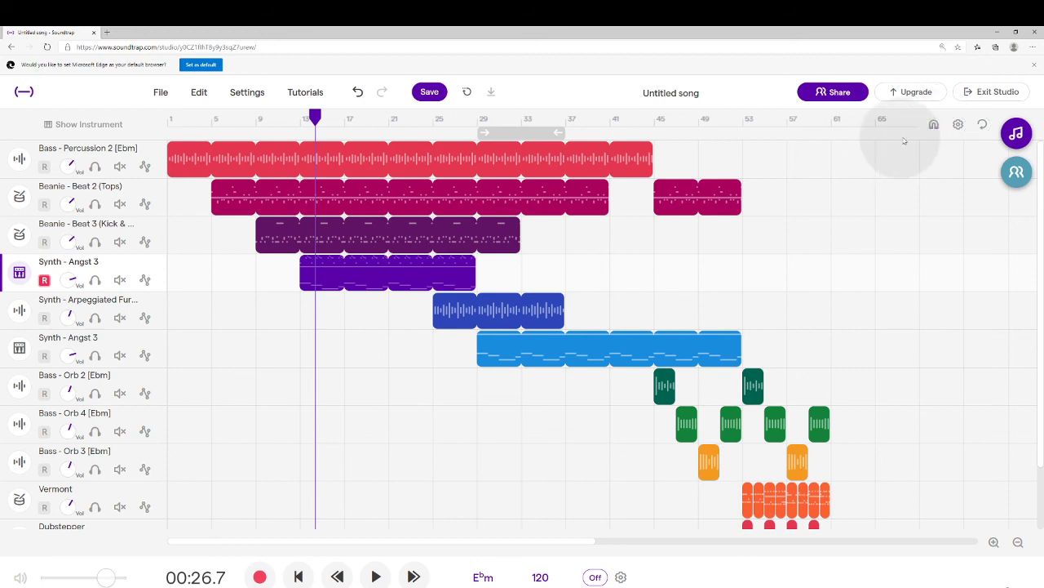
{"action": "left_click", "coordinate": [934, 126]}
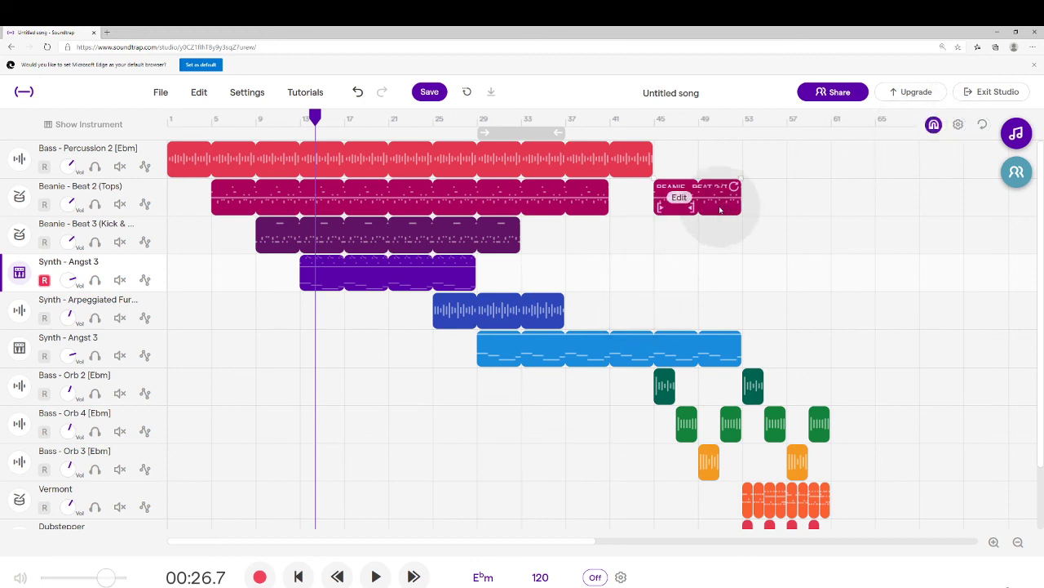
{"action": "left_click_drag", "start_coordinate": [717, 208], "coordinate": [743, 193]}
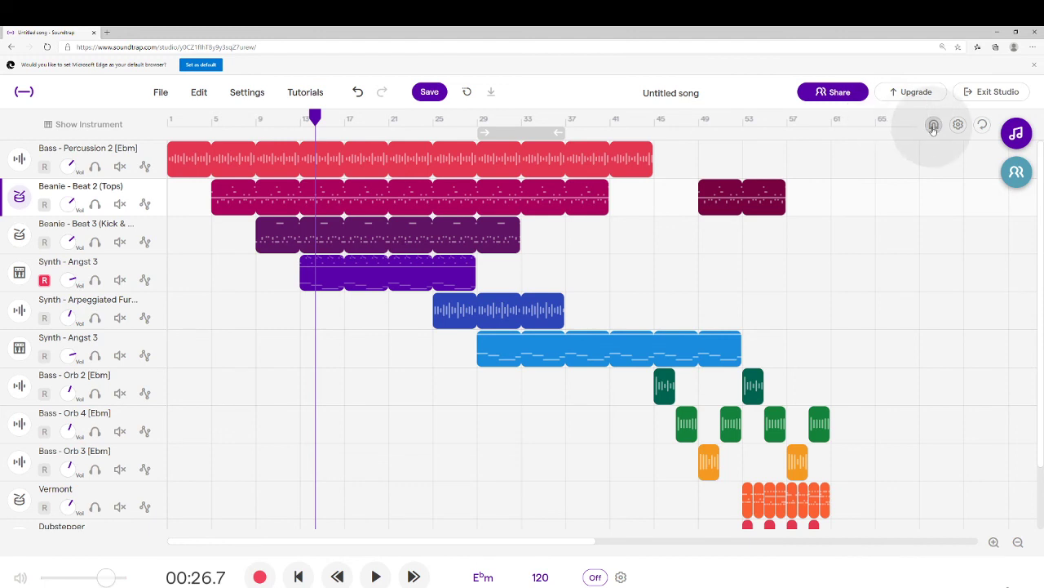
{"action": "mouse_move", "coordinate": [743, 196]}
{"action": "left_mouse_down"}
{"action": "mouse_move", "coordinate": [731, 191]}
{"action": "mouse_move", "coordinate": [838, 204]}
{"action": "mouse_move", "coordinate": [718, 196]}
{"action": "mouse_move", "coordinate": [808, 195]}
{"action": "mouse_move", "coordinate": [727, 187]}
{"action": "mouse_move", "coordinate": [700, 194]}
{"action": "mouse_move", "coordinate": [731, 231]}
{"action": "mouse_move", "coordinate": [749, 228]}
{"action": "mouse_move", "coordinate": [730, 225]}
{"action": "mouse_move", "coordinate": [729, 197]}
{"action": "mouse_move", "coordinate": [754, 197]}
{"action": "mouse_move", "coordinate": [723, 194]}
{"action": "mouse_move", "coordinate": [735, 194]}
{"action": "left_mouse_up"}
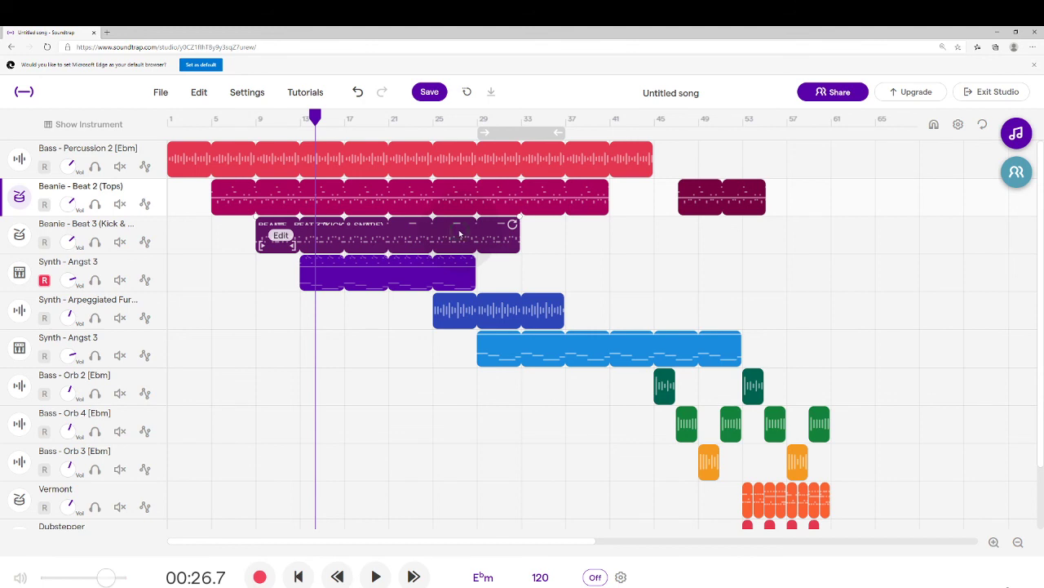
- With snapping off, nudge the Beanie Beat 3 region slightly past bar 9 and play the off-beat result from bar 9
{"action": "left_click_drag", "start_coordinate": [460, 234], "coordinate": [467, 233]}
{"action": "left_click_drag", "start_coordinate": [317, 121], "coordinate": [256, 116]}
{"action": "key", "text": "space"}
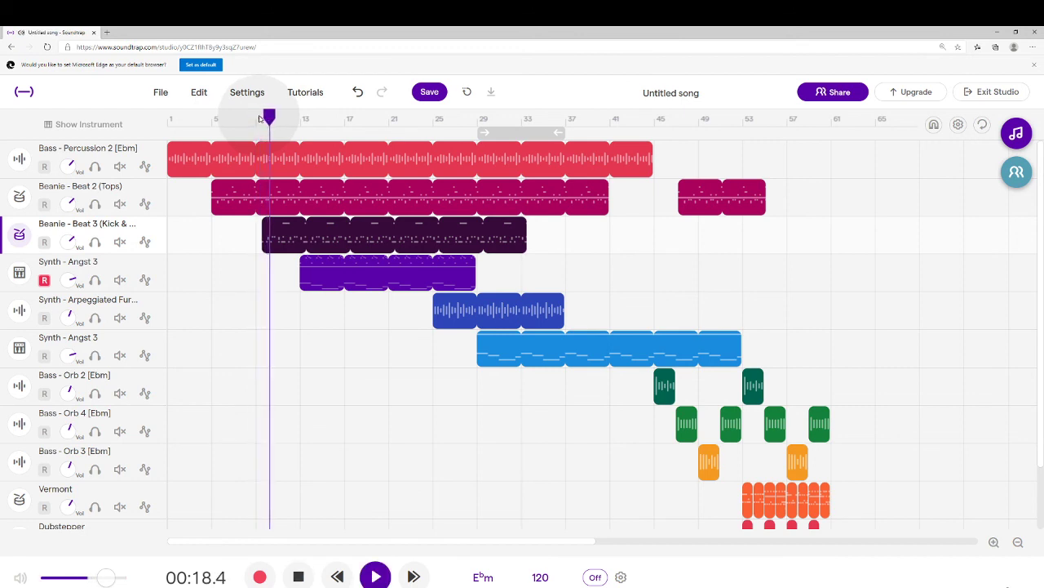
{"action": "left_click", "coordinate": [299, 577]}
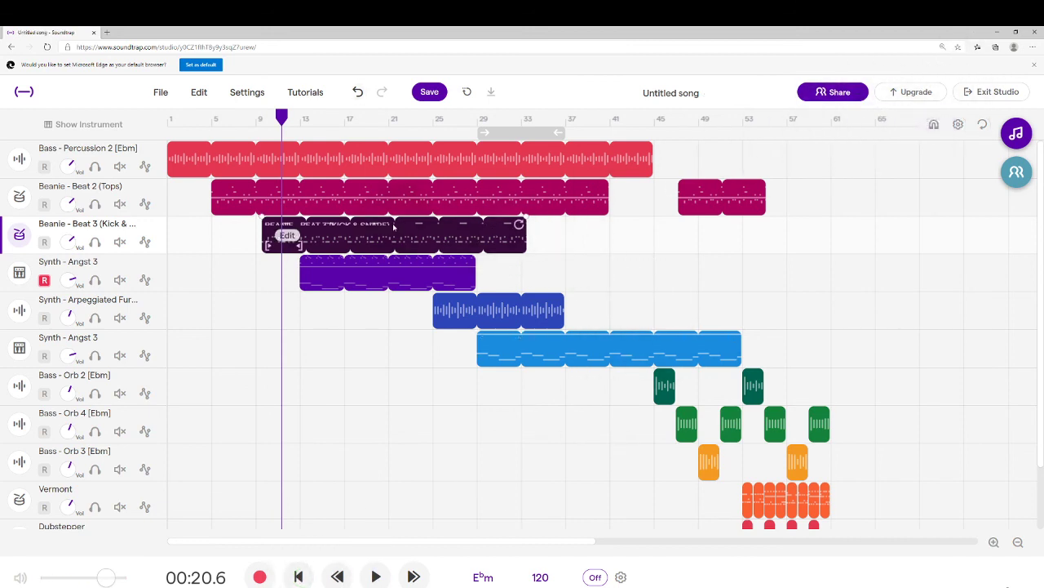
- Turn grid snapping on, align the Beanie Beat 3 region to bar 9, and play it briefly to check the timing
{"action": "left_click", "coordinate": [935, 125]}
{"action": "mouse_move", "coordinate": [457, 237]}
{"action": "left_mouse_down"}
{"action": "mouse_move", "coordinate": [482, 238]}
{"action": "mouse_move", "coordinate": [451, 234]}
{"action": "left_mouse_up"}
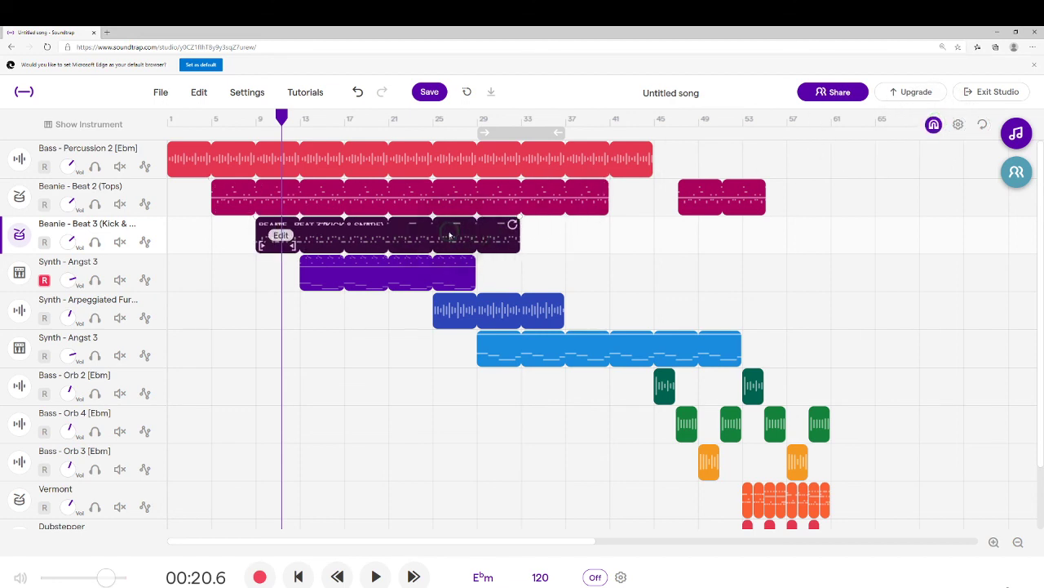
{"action": "key", "text": "space"}
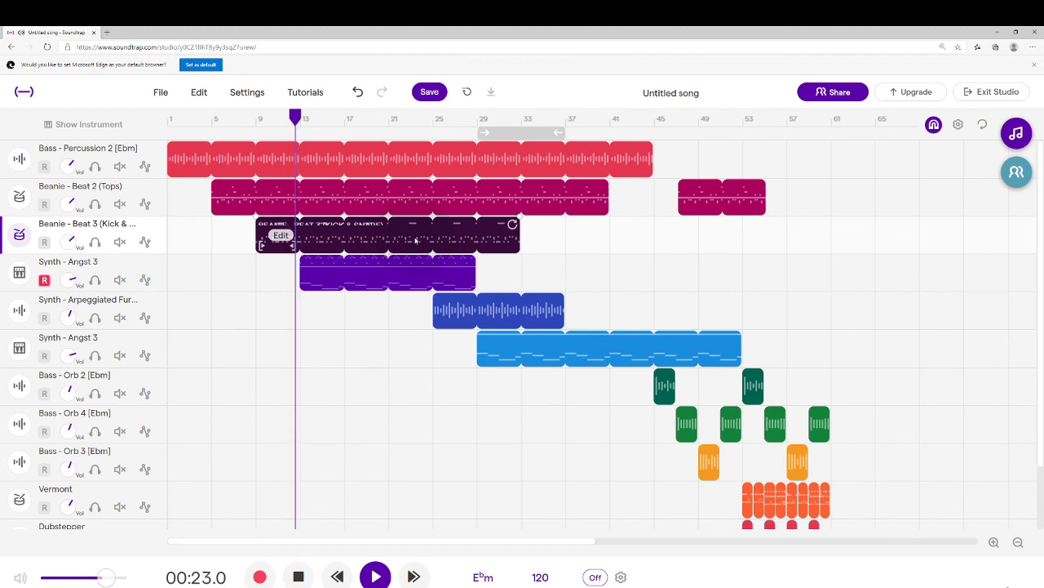
{"action": "left_click", "coordinate": [310, 454]}
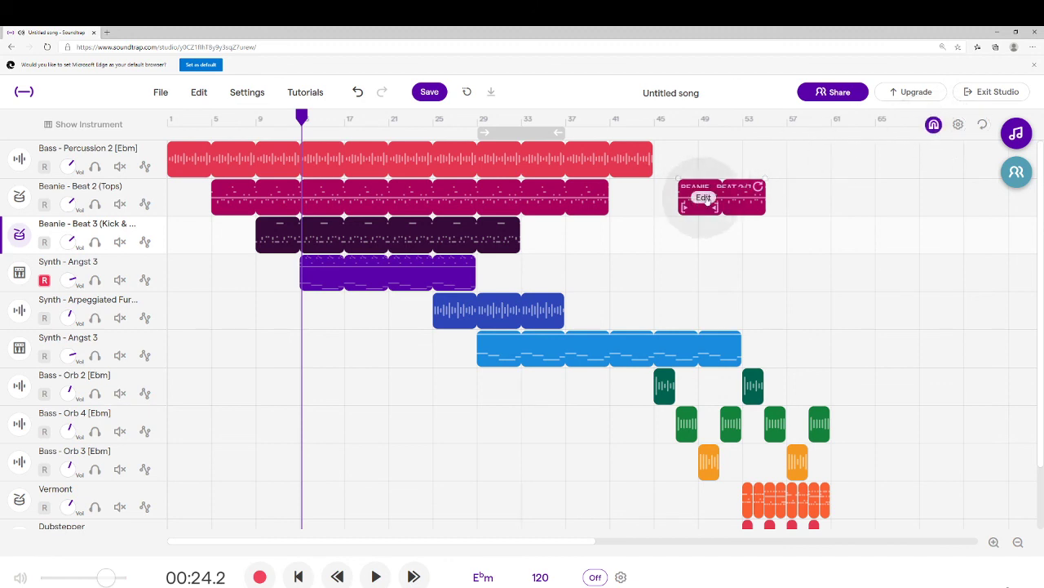
- Move the separate Beanie Beat 2 region to bar 41 and adjust it with the grid size set to 1/4
{"action": "left_click_drag", "start_coordinate": [731, 196], "coordinate": [662, 196]}
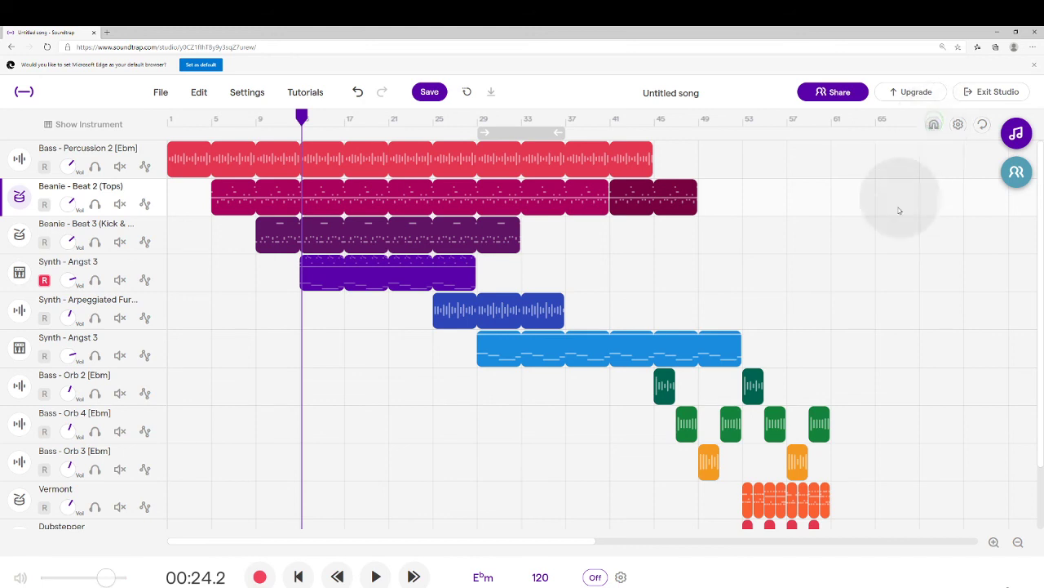
{"action": "left_click", "coordinate": [934, 124]}
{"action": "left_click", "coordinate": [960, 126]}
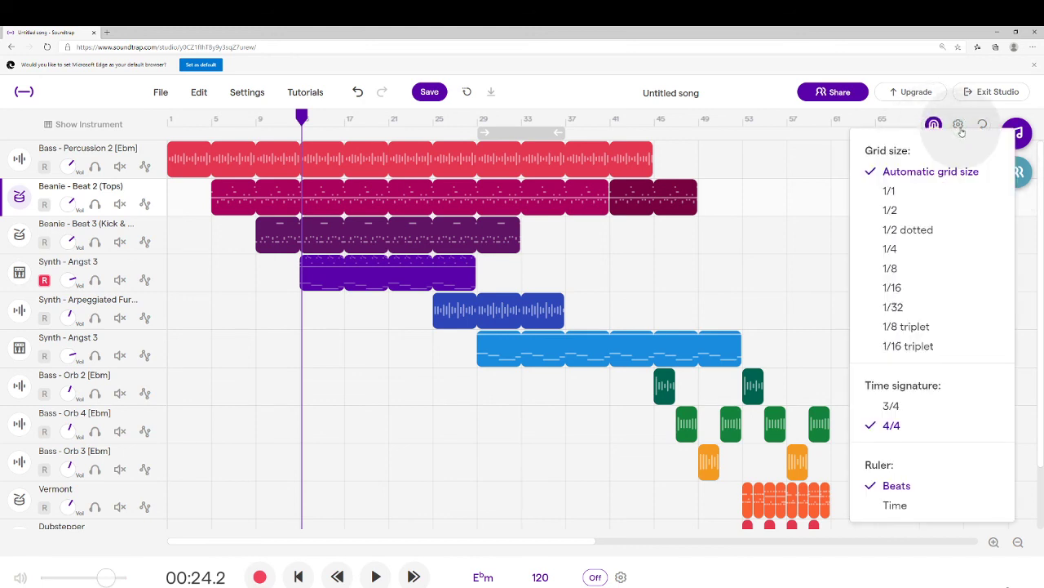
{"action": "left_click", "coordinate": [894, 256]}
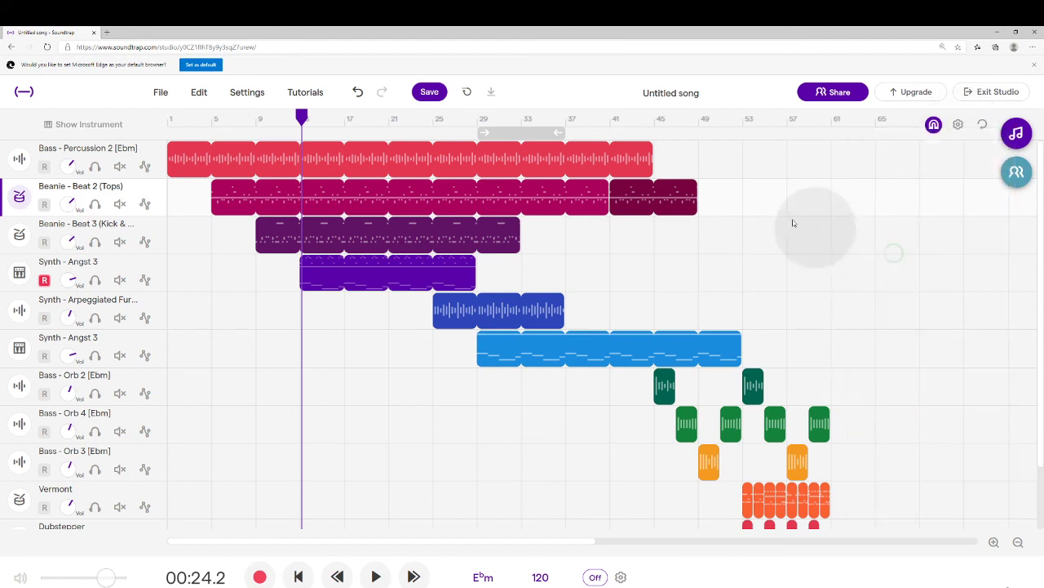
{"action": "mouse_move", "coordinate": [657, 196]}
{"action": "left_mouse_down"}
{"action": "mouse_move", "coordinate": [701, 196]}
{"action": "mouse_move", "coordinate": [625, 196]}
{"action": "mouse_move", "coordinate": [667, 202]}
{"action": "left_mouse_up"}
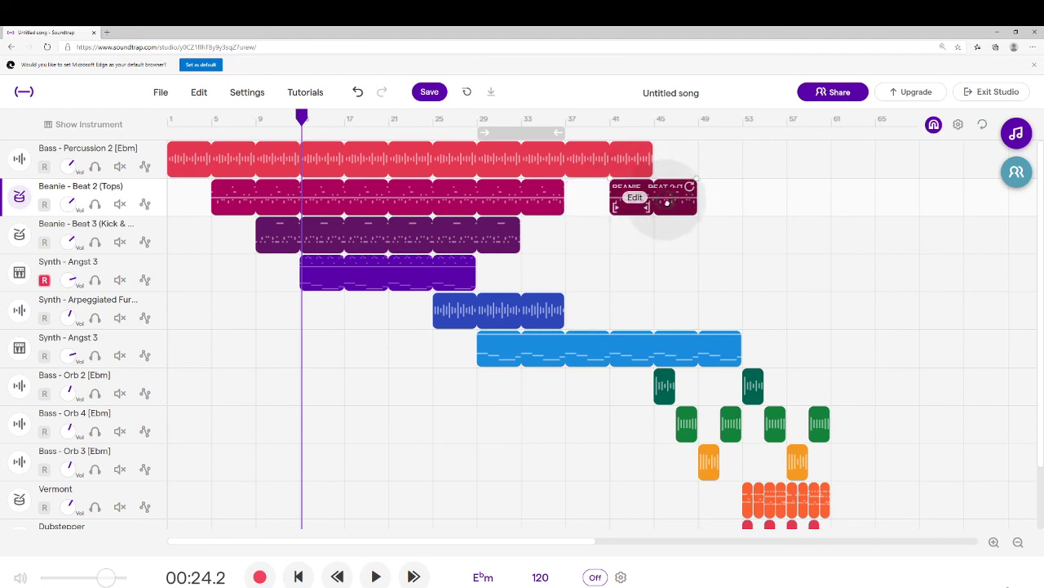
- Set the grid to Automatic grid size and move the separate Beanie Beat 2 region to bar 37
{"action": "left_click", "coordinate": [934, 124]}
{"action": "left_click", "coordinate": [958, 124]}
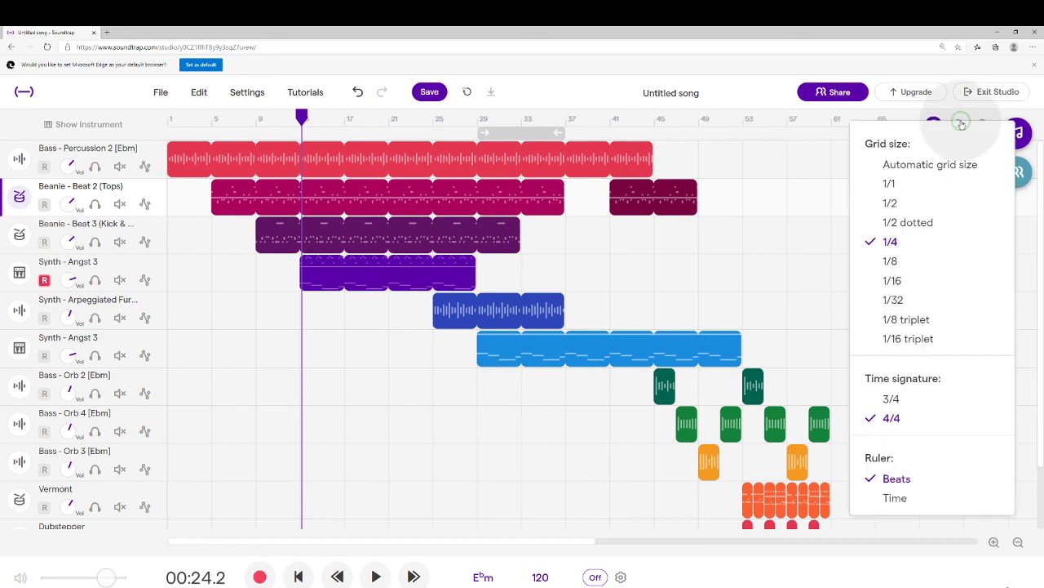
{"action": "left_click", "coordinate": [938, 164]}
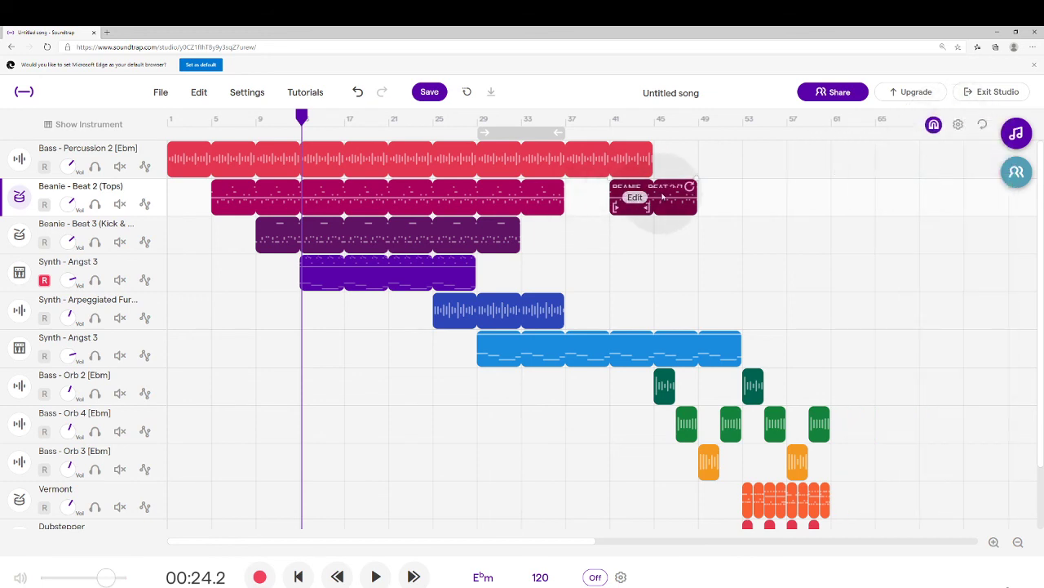
{"action": "left_click_drag", "start_coordinate": [614, 194], "coordinate": [645, 191]}
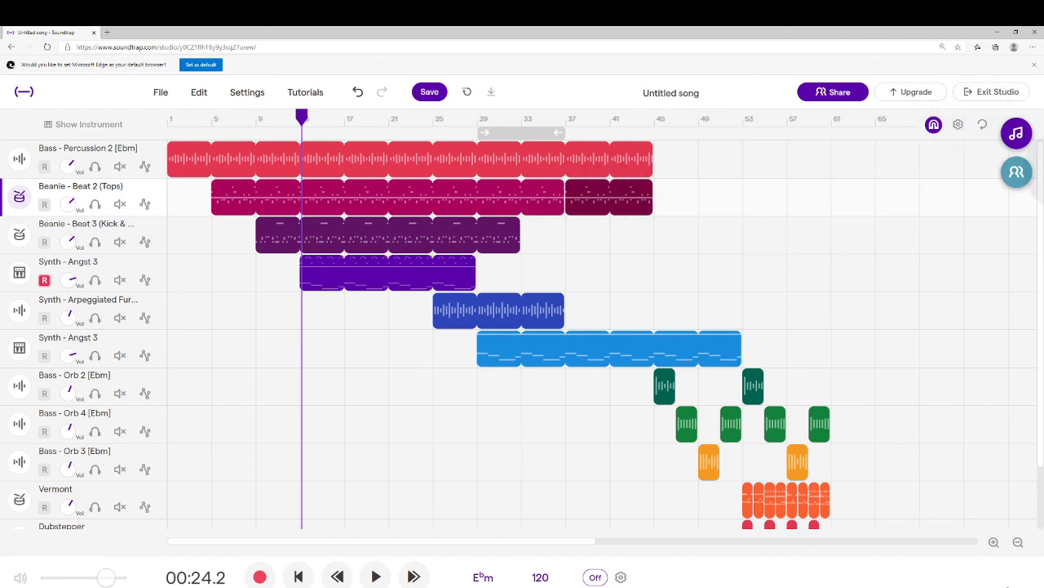
- Review the project's file commands and save the song
{"action": "left_click", "coordinate": [163, 93]}
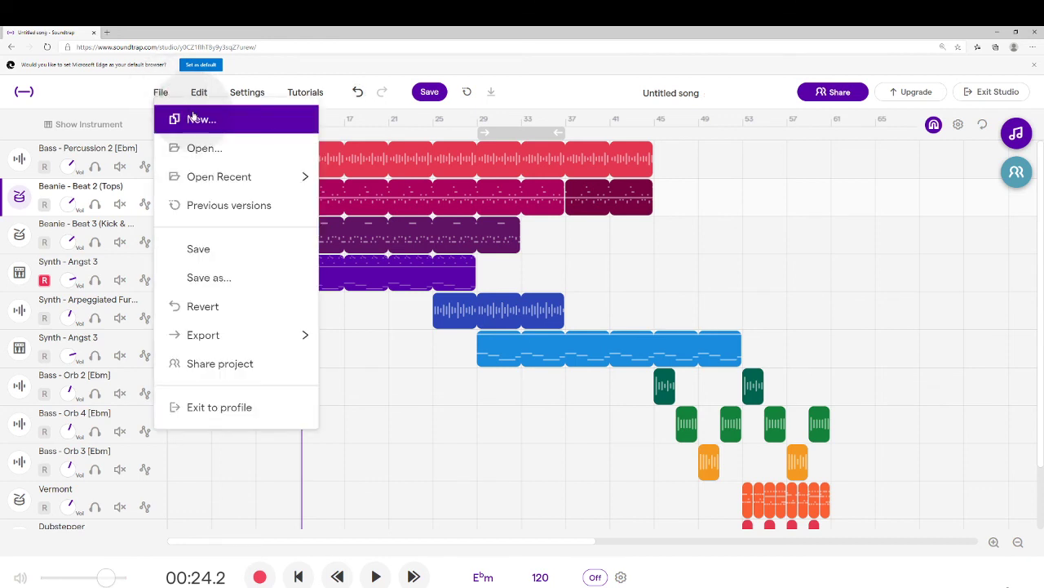
{"action": "mouse_move", "coordinate": [210, 177]}
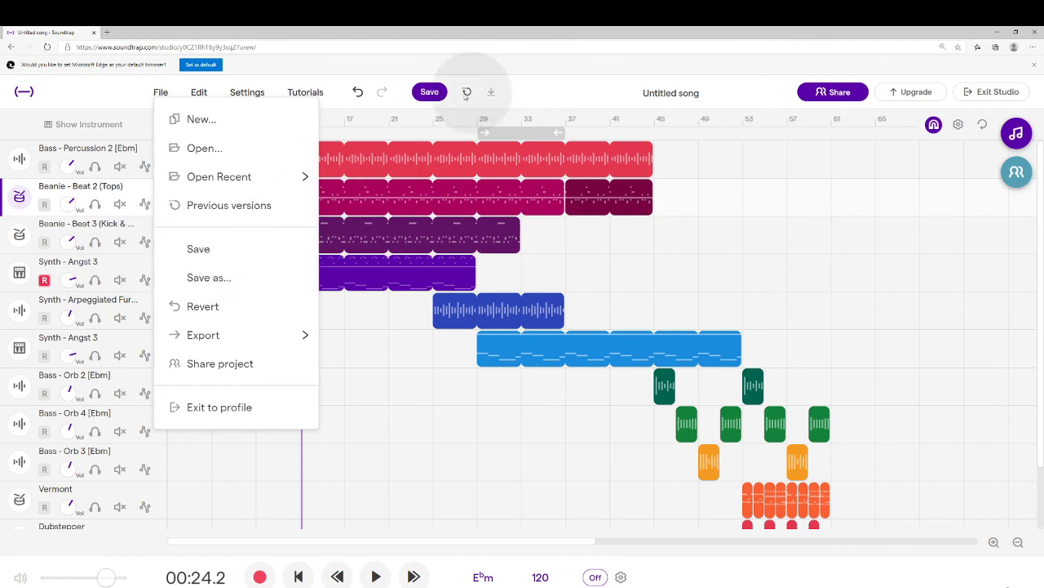
{"action": "left_click", "coordinate": [436, 96]}
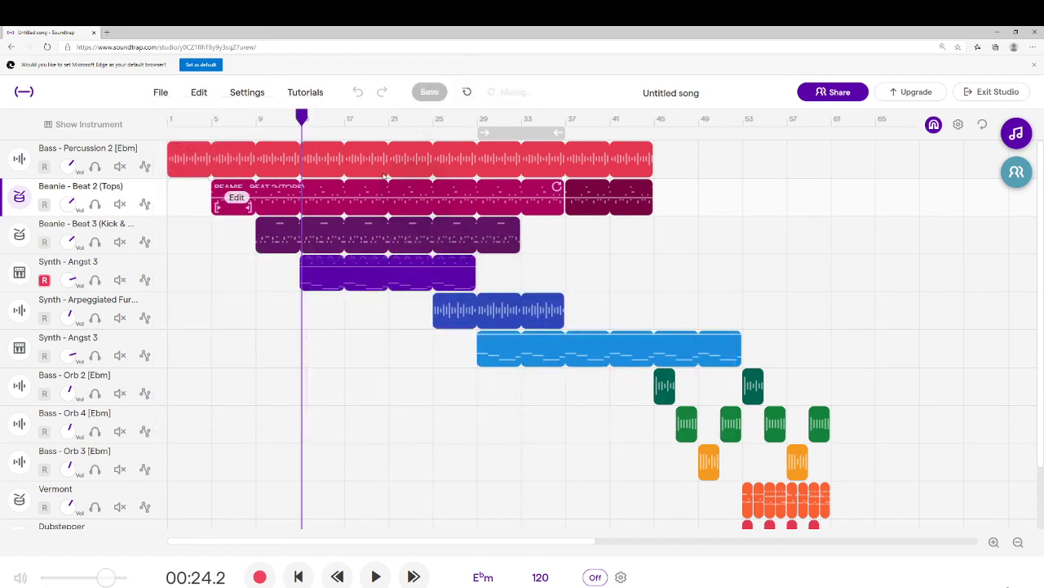
- Review the available file commands and export formats for the project
{"action": "left_click", "coordinate": [161, 92]}
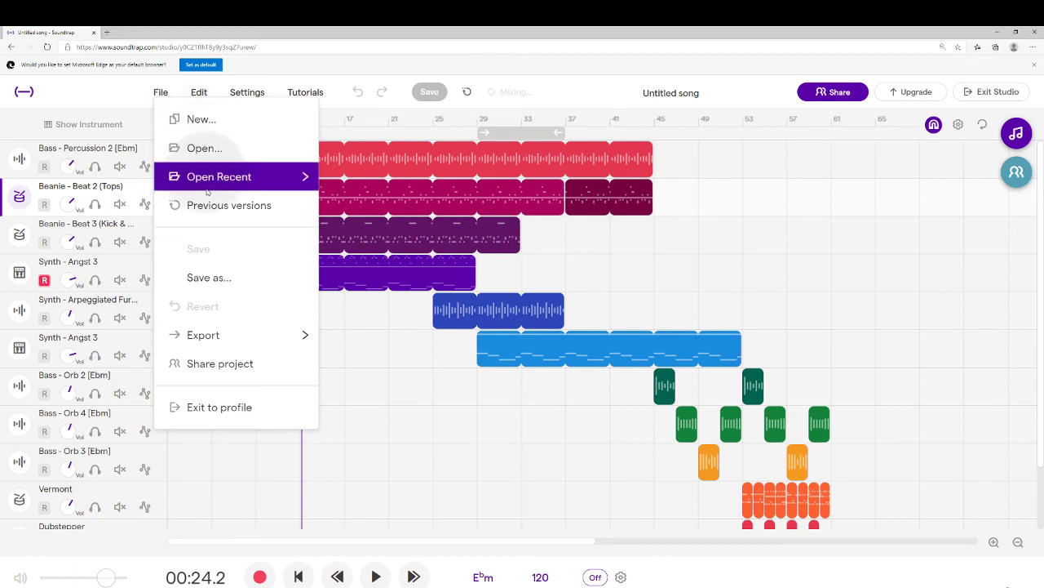
{"action": "mouse_move", "coordinate": [212, 336]}
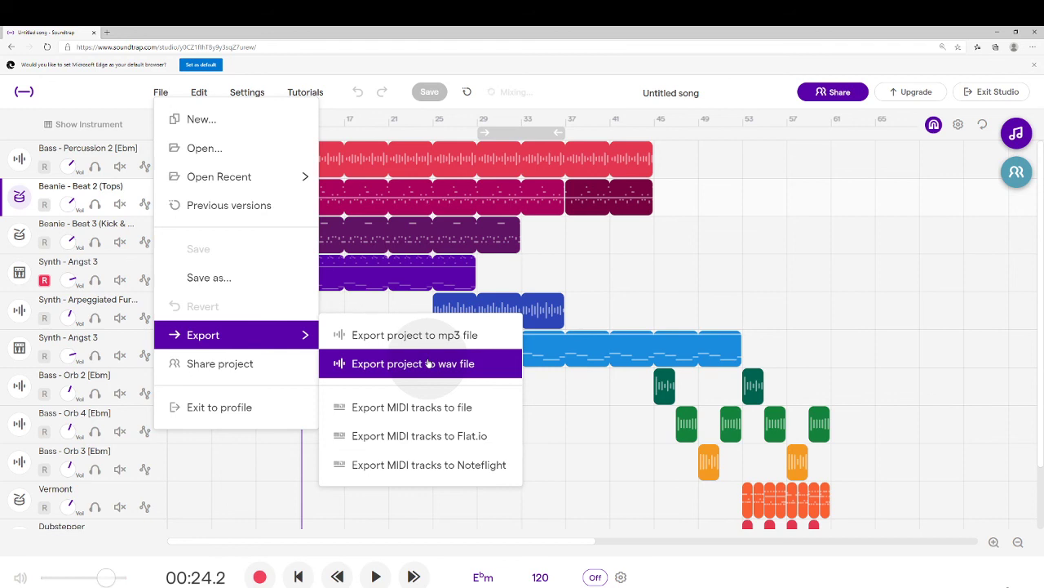
{"action": "left_click", "coordinate": [343, 79]}
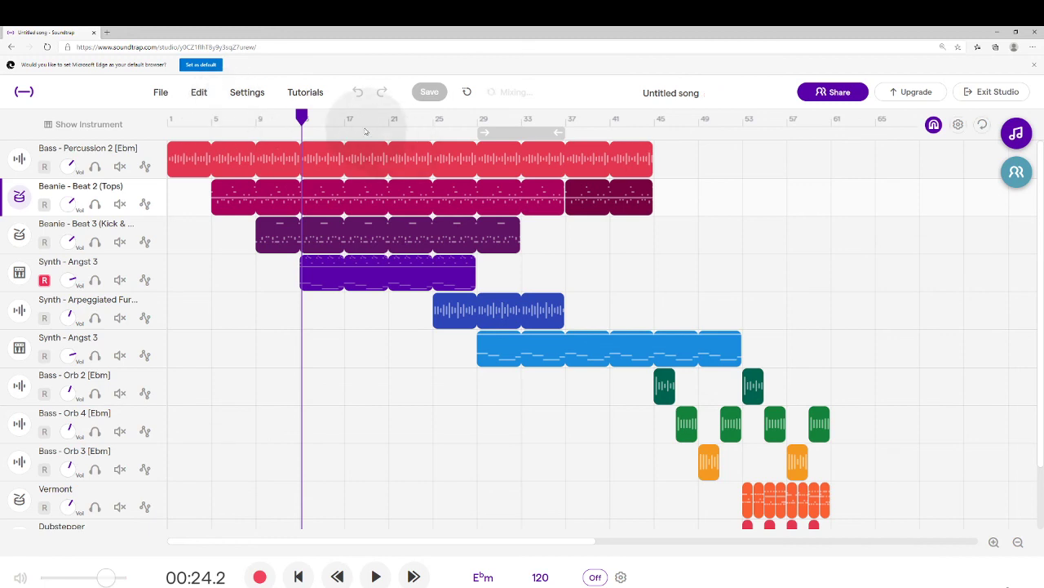
- Look through the studio settings and the tutorial and help options
{"action": "left_click", "coordinate": [233, 91]}
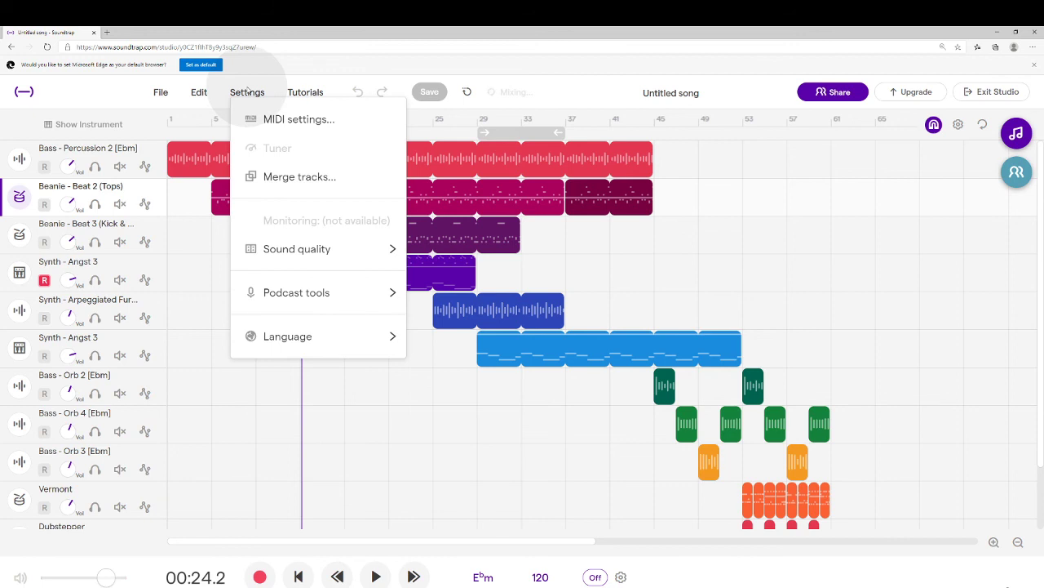
{"action": "mouse_move", "coordinate": [304, 250]}
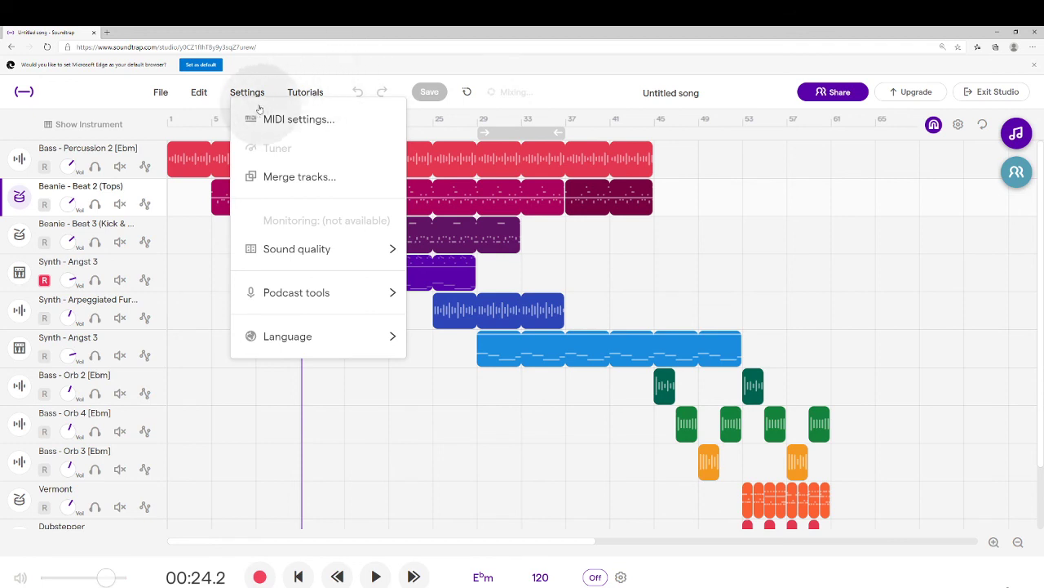
{"action": "left_click", "coordinate": [315, 95]}
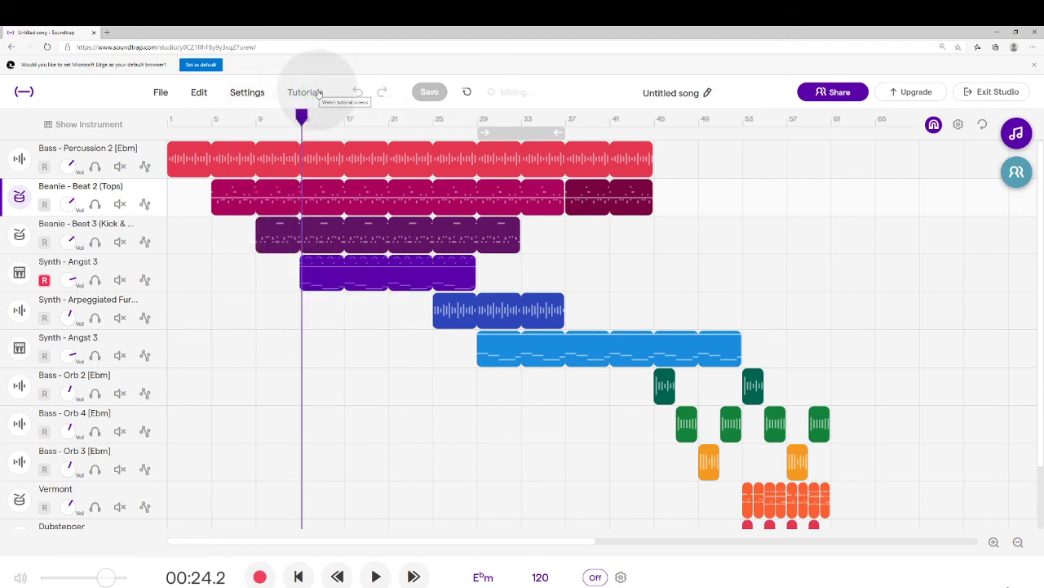
{"action": "left_click", "coordinate": [316, 93]}
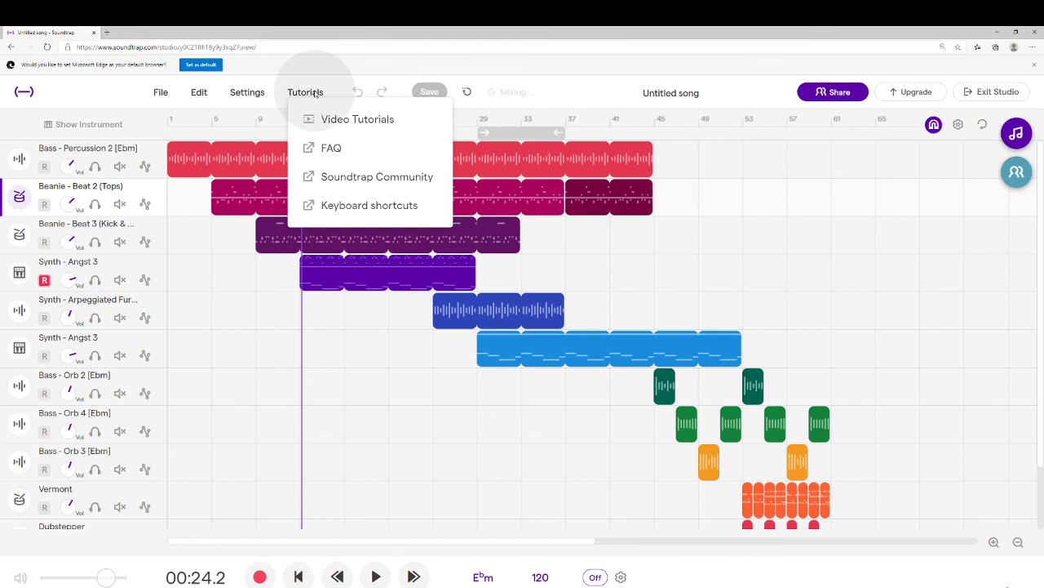
{"action": "left_click", "coordinate": [315, 94]}
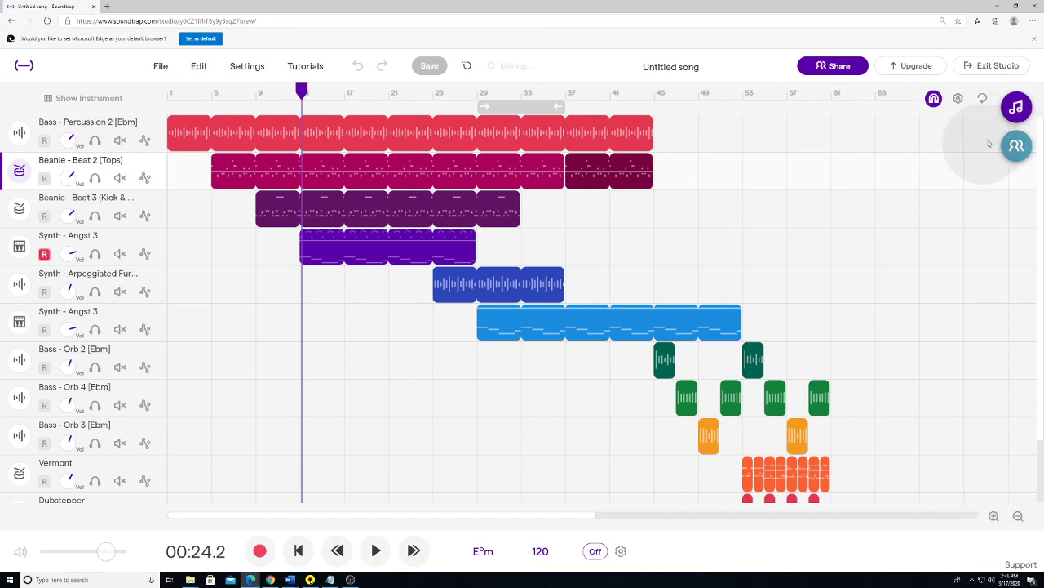
- Zoom the timeline in and out until the whole song arrangement fits in view
{"action": "left_click", "coordinate": [994, 516]}
{"action": "left_click", "coordinate": [1018, 516]}
{"action": "left_click", "coordinate": [1017, 515]}
{"action": "left_click", "coordinate": [1017, 517]}
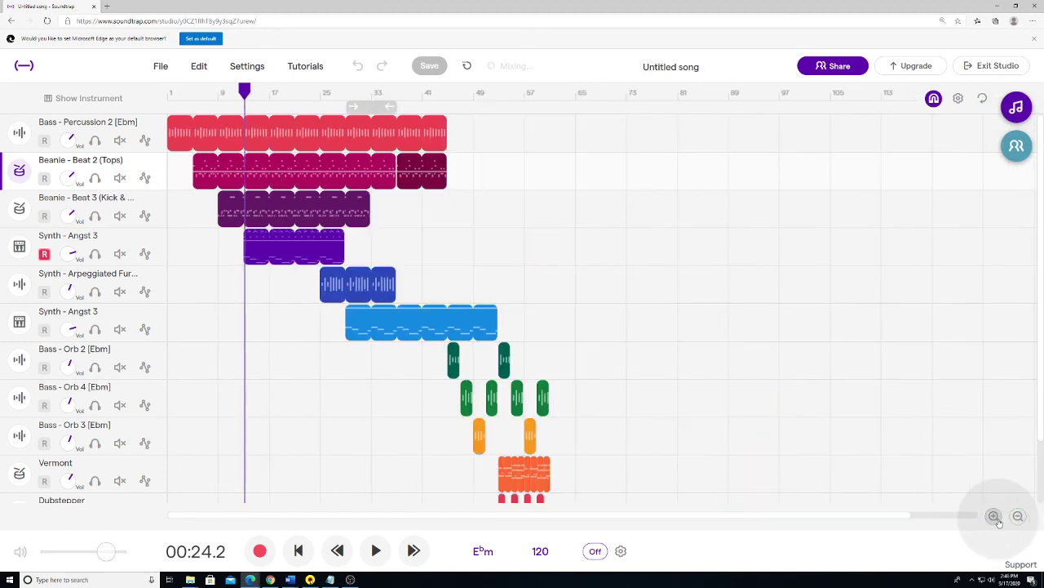
{"action": "left_click", "coordinate": [1017, 516]}
{"action": "left_click", "coordinate": [1018, 516]}
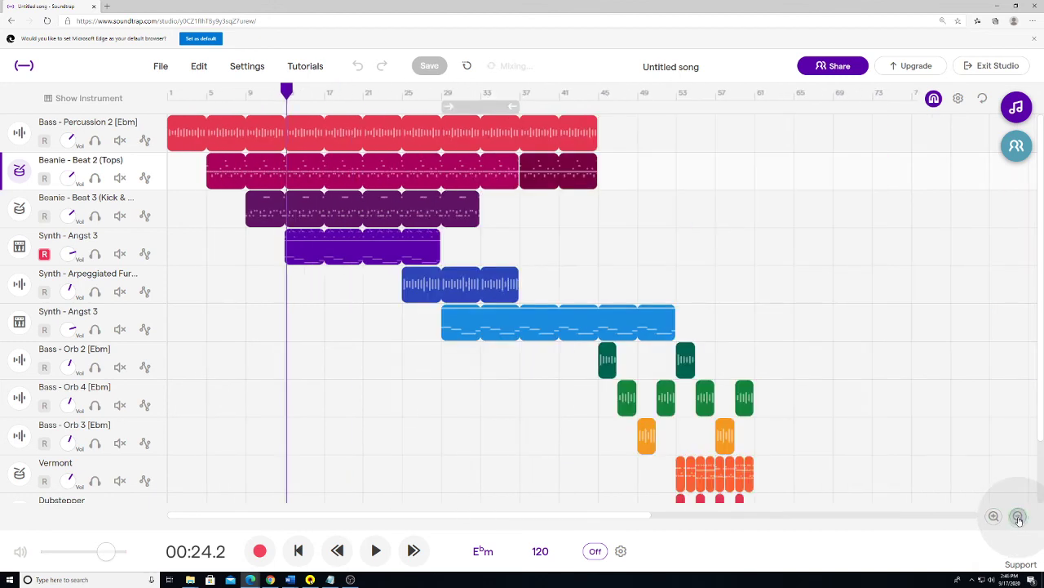
{"action": "left_click", "coordinate": [1018, 516]}
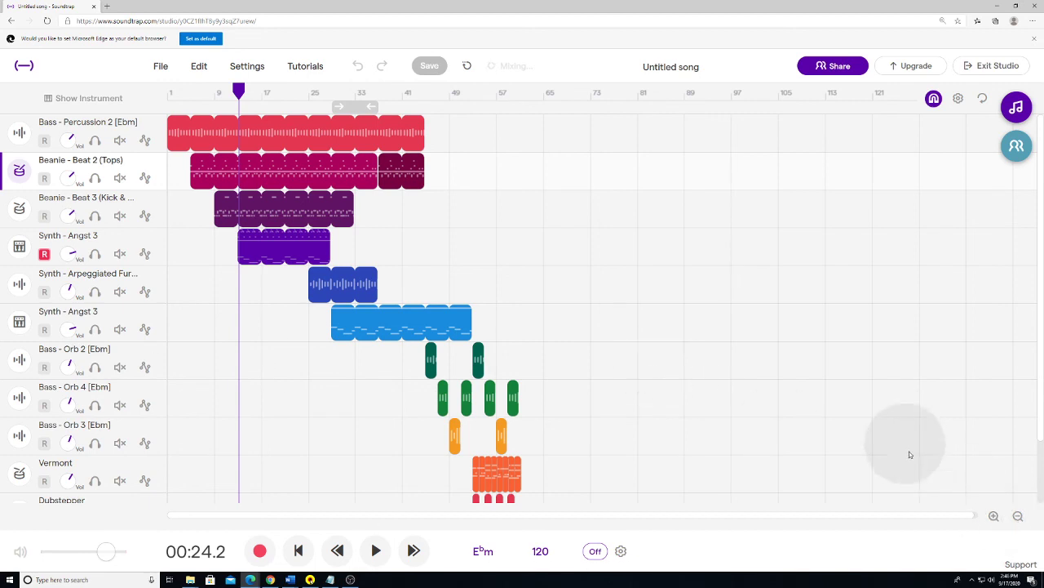
- Zoom in on the timeline to inspect the opening bars of the song
{"action": "left_click", "coordinate": [995, 517]}
{"action": "left_click", "coordinate": [995, 517]}
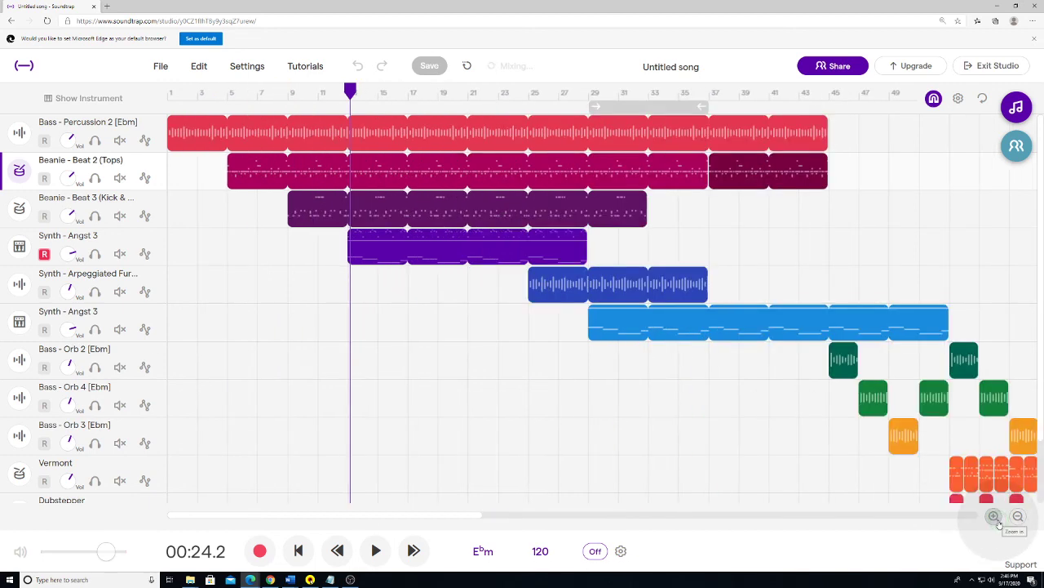
{"action": "left_click", "coordinate": [998, 520]}
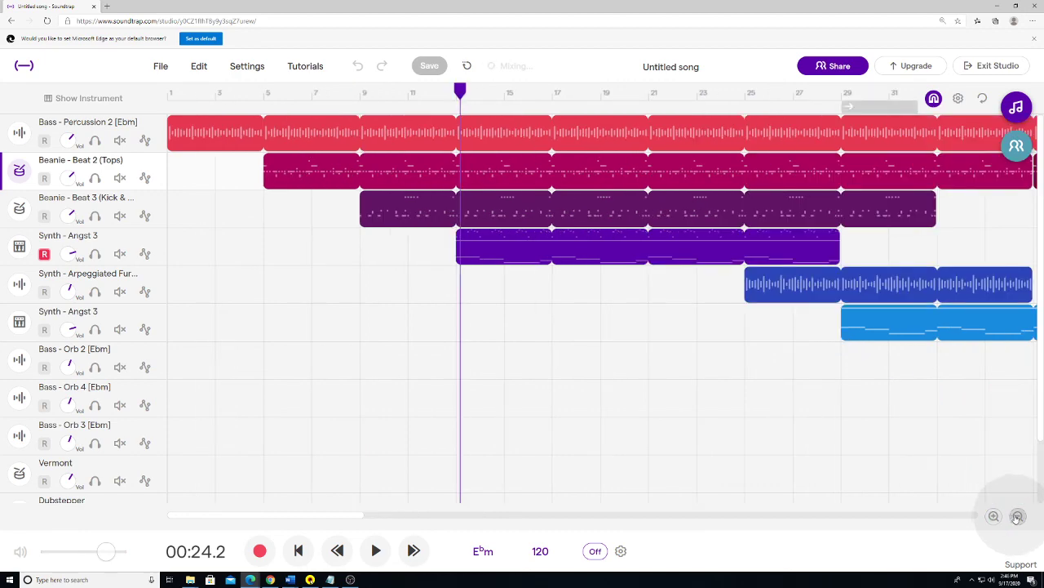
- Zoom the timeline back out and view the song's ending and its last tracks
{"action": "left_click_drag", "start_coordinate": [350, 514], "coordinate": [280, 508]}
{"action": "left_click", "coordinate": [1018, 517]}
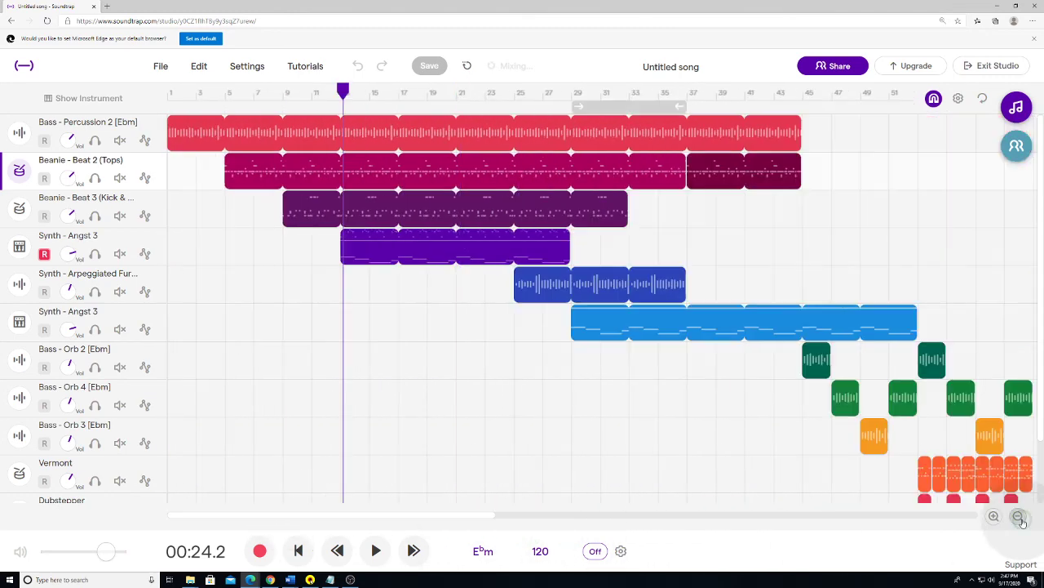
{"action": "left_click", "coordinate": [1018, 517]}
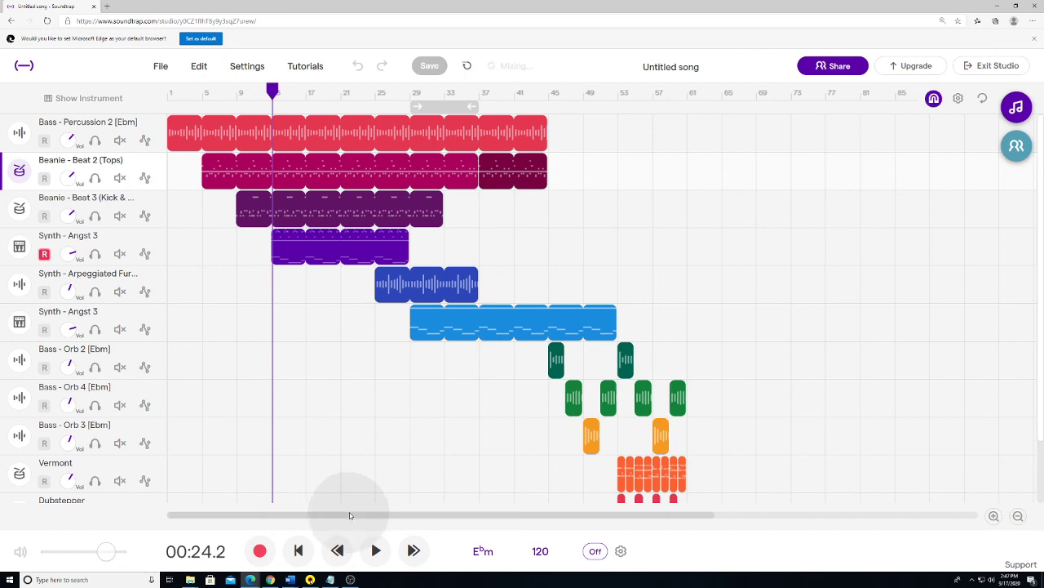
{"action": "left_click_drag", "start_coordinate": [349, 514], "coordinate": [481, 514]}
{"action": "scroll", "coordinate": [497, 410], "scroll_direction": "down", "scroll_amount": 2}
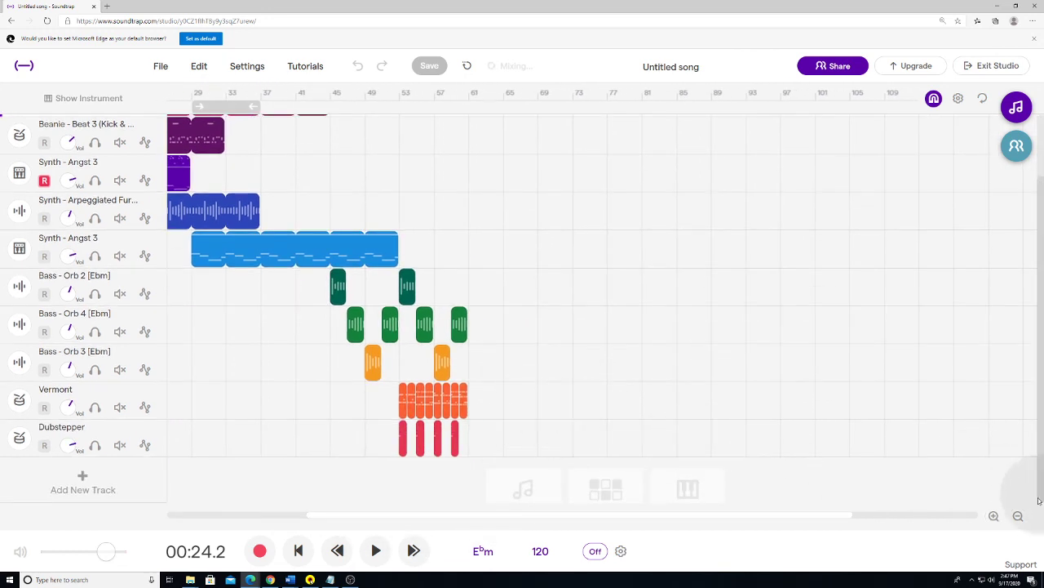
- Zoom in on the timeline, view the song's ending around bars 45 to 61, and zoom back out to the whole arrangement
{"action": "left_click", "coordinate": [995, 516]}
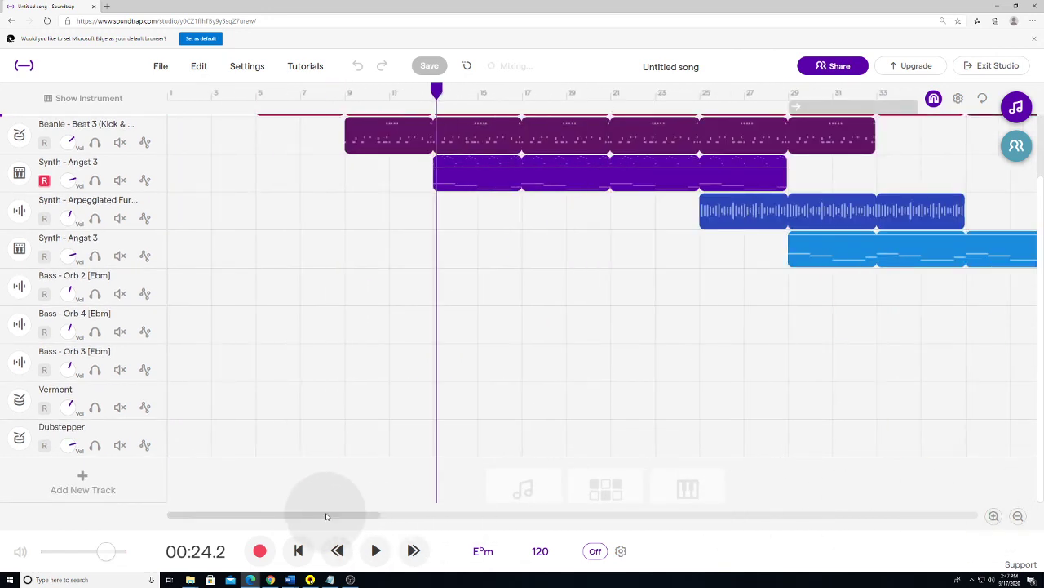
{"action": "left_click_drag", "start_coordinate": [326, 514], "coordinate": [549, 514]}
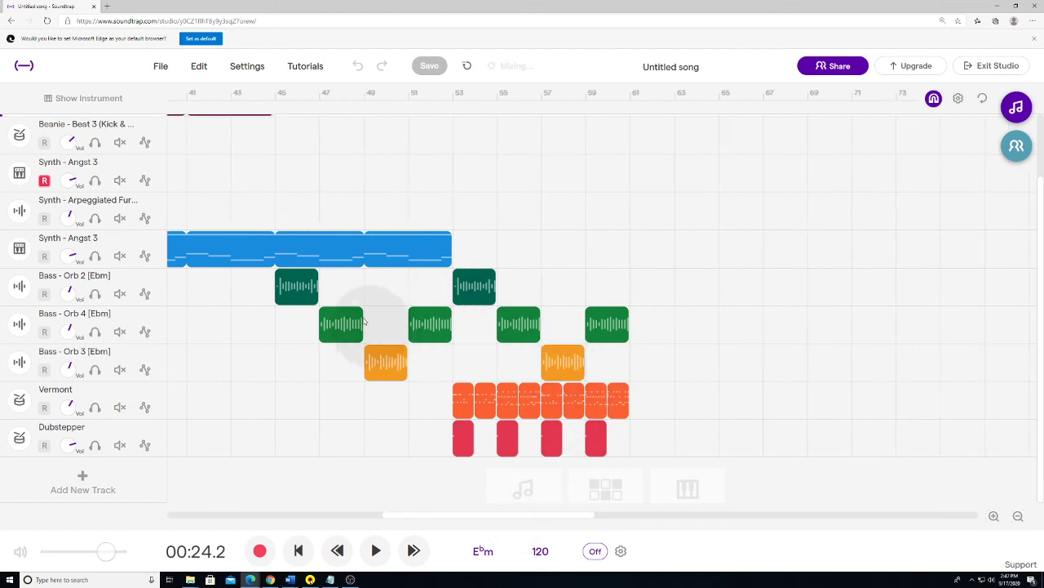
{"action": "left_click", "coordinate": [1019, 515]}
{"action": "left_click", "coordinate": [1018, 515]}
{"action": "left_click", "coordinate": [1018, 516]}
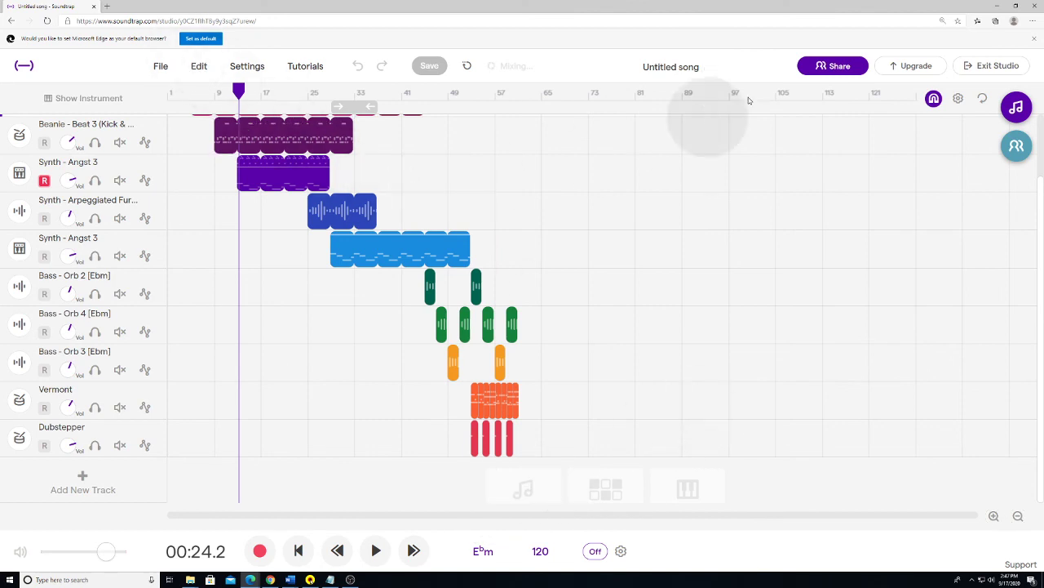
- Try smaller and larger browser page zoom levels to compare how many tracks fit, and set the page zoom back to 175%
{"action": "left_click", "coordinate": [943, 20]}
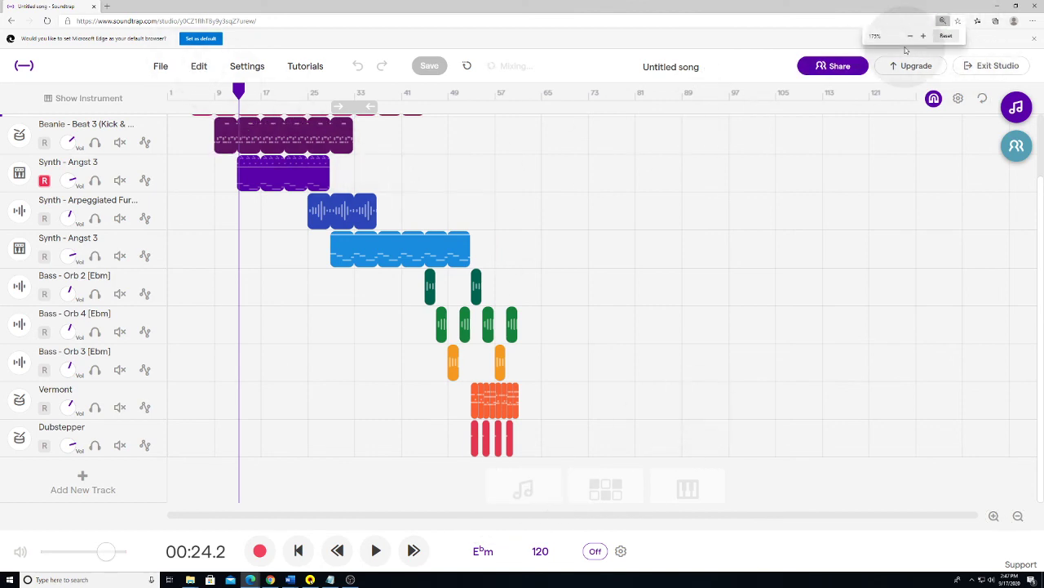
{"action": "left_click", "coordinate": [909, 39]}
{"action": "left_click", "coordinate": [909, 39]}
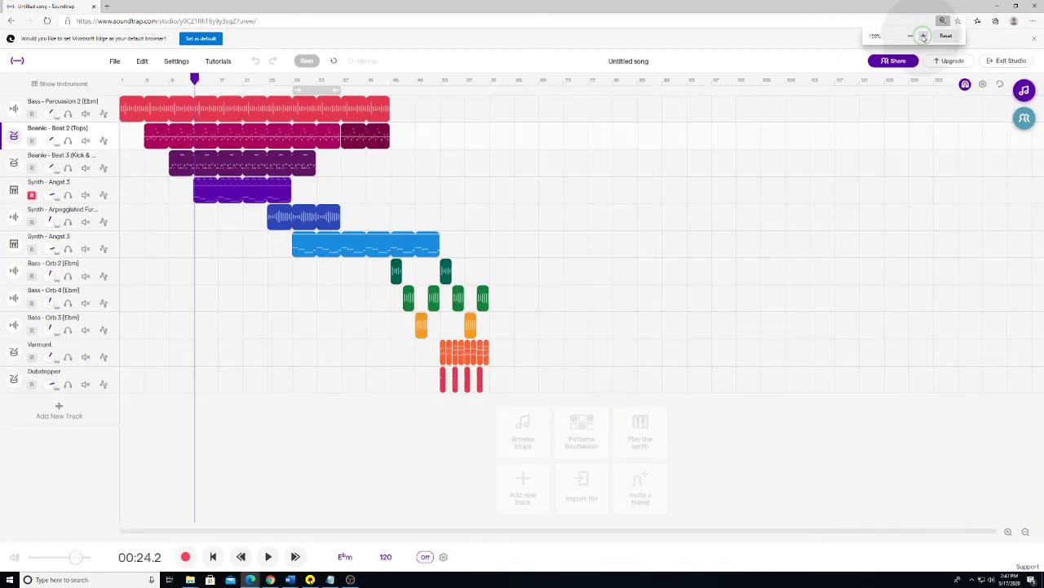
{"action": "left_click", "coordinate": [924, 36]}
{"action": "left_click", "coordinate": [924, 37]}
{"action": "left_click", "coordinate": [924, 36]}
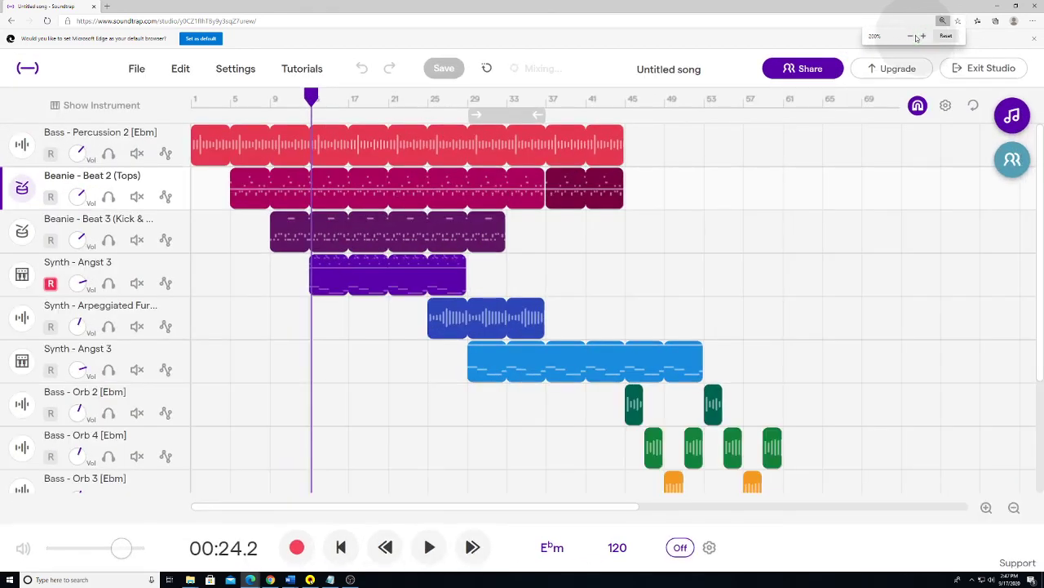
{"action": "left_click", "coordinate": [910, 37]}
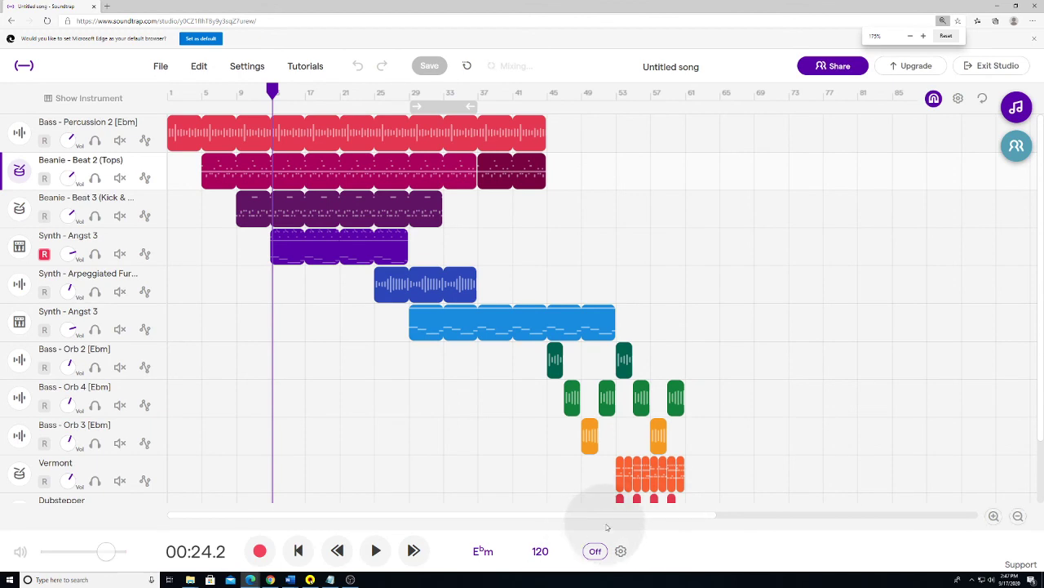
{"action": "left_click_drag", "start_coordinate": [607, 527], "coordinate": [514, 495]}
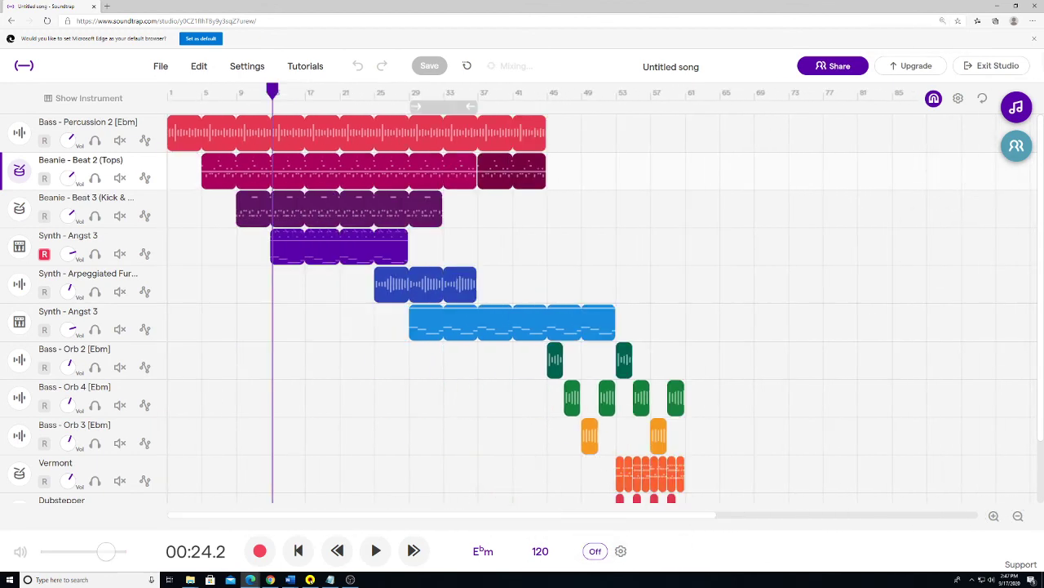
- Open the loop library, filter it by Synth, preview Synth - Caribb and Synth - Lead Fin 2, and clear the filter
{"action": "left_click", "coordinate": [1017, 107]}
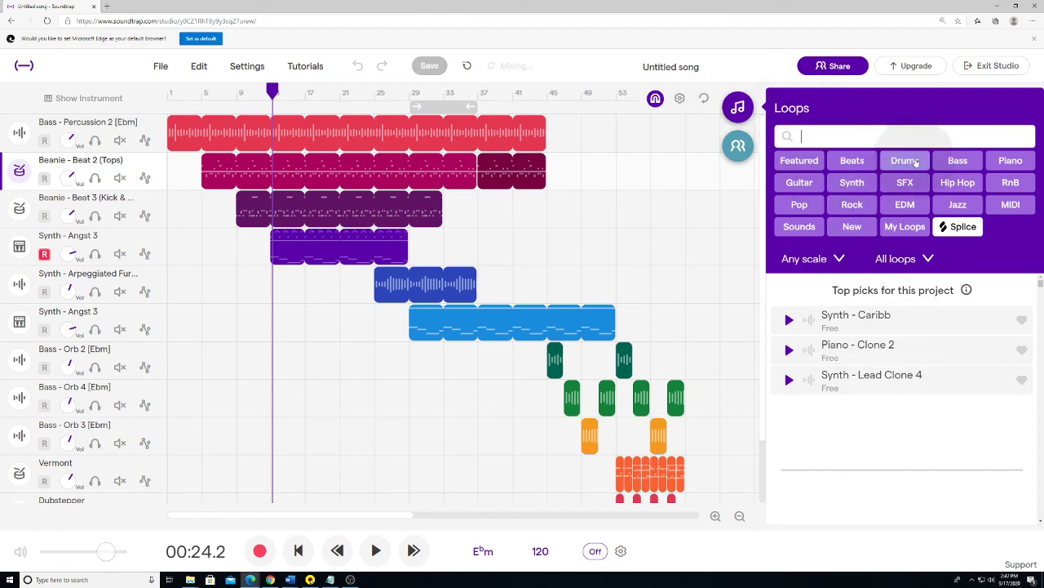
{"action": "left_click", "coordinate": [852, 187]}
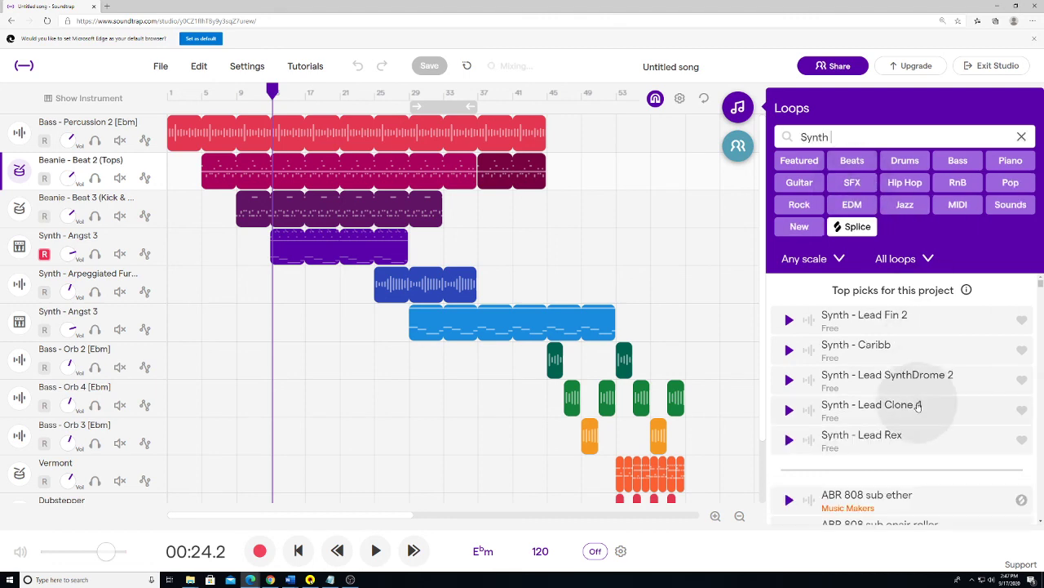
{"action": "scroll", "coordinate": [810, 343], "scroll_direction": "down", "scroll_amount": 2}
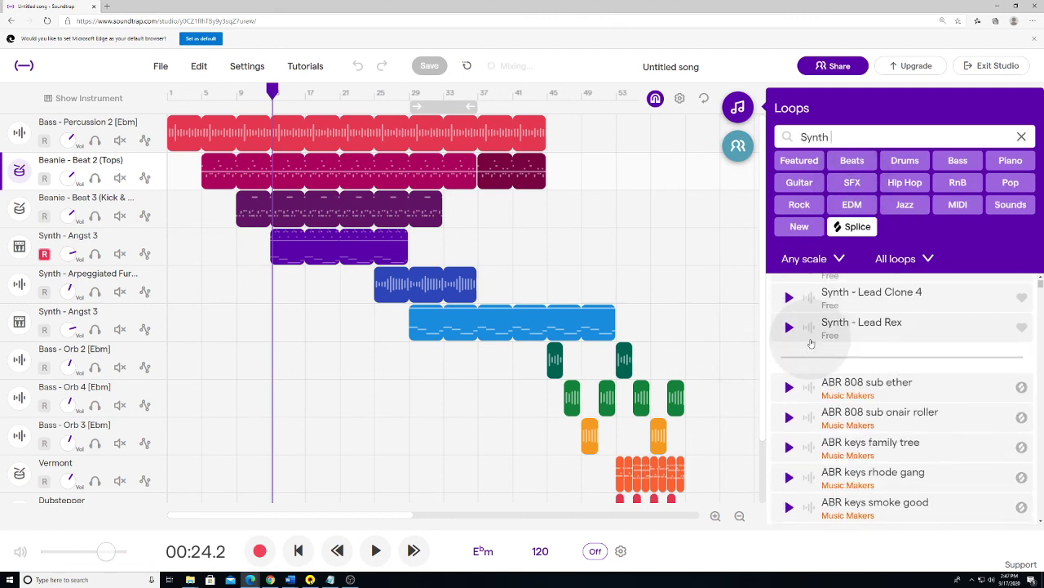
{"action": "scroll", "coordinate": [808, 351], "scroll_direction": "up", "scroll_amount": 2}
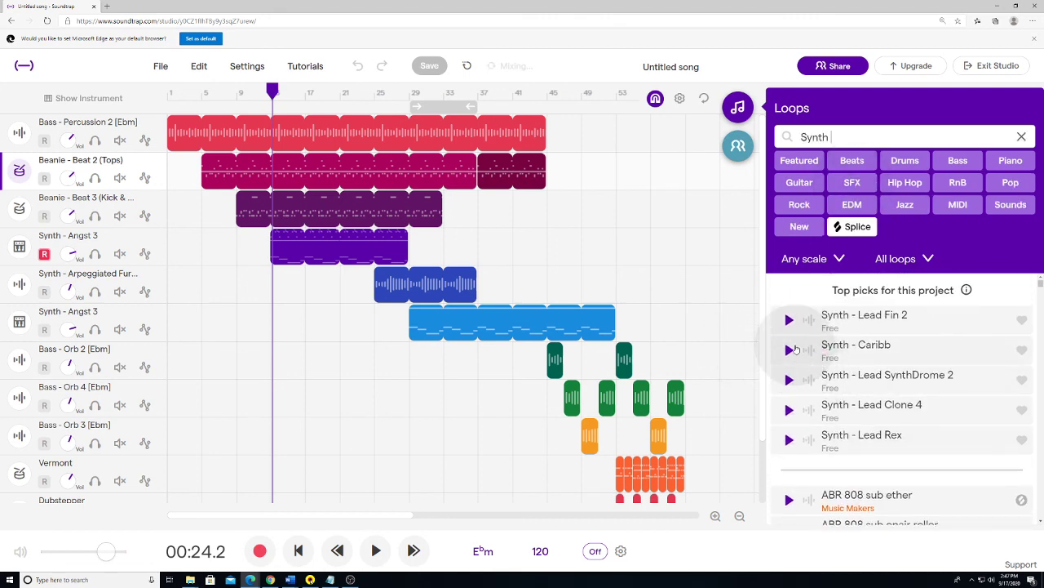
{"action": "left_click", "coordinate": [790, 350]}
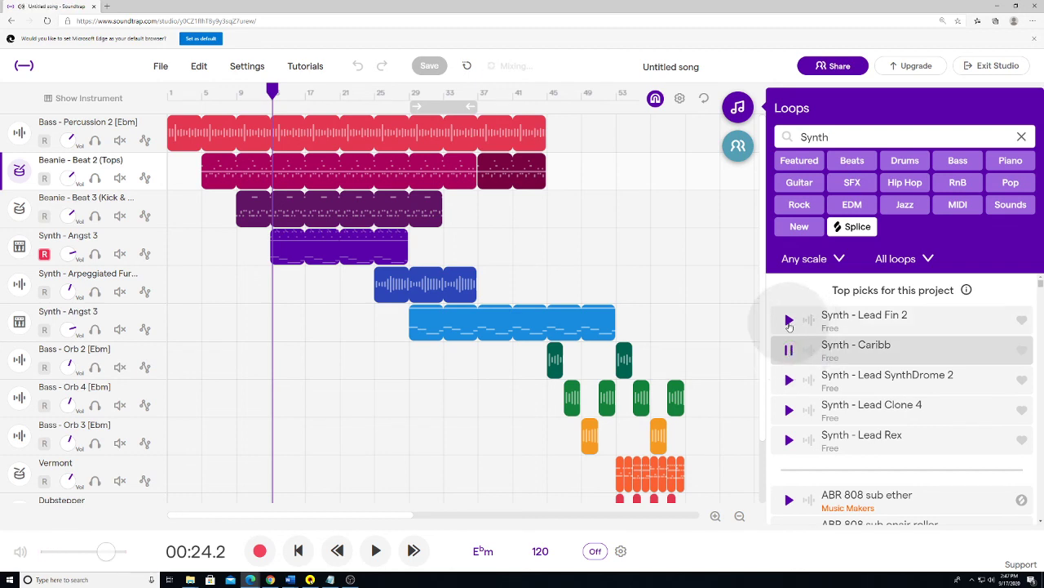
{"action": "left_click", "coordinate": [789, 319]}
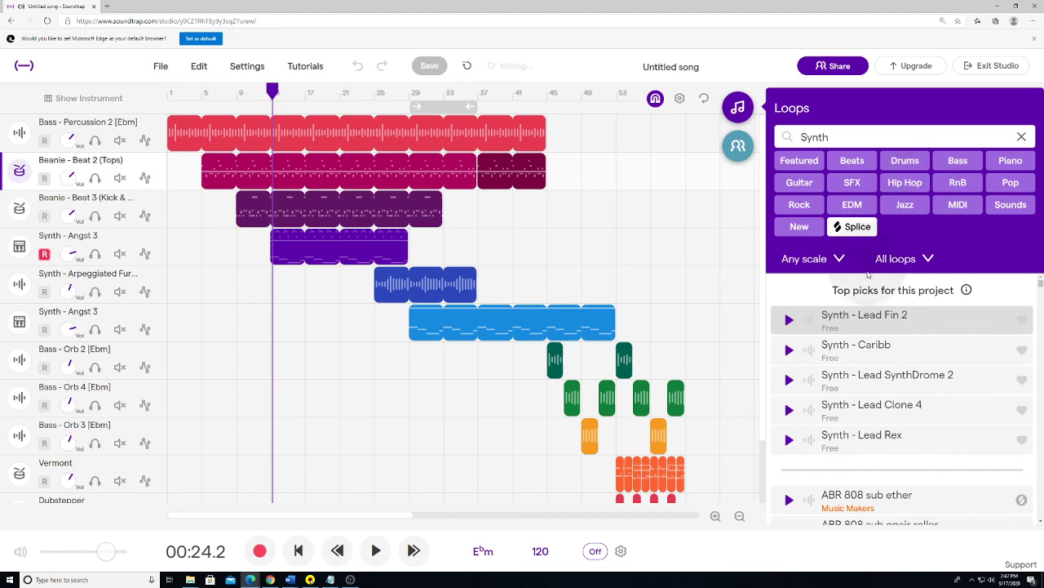
{"action": "left_click", "coordinate": [1021, 137]}
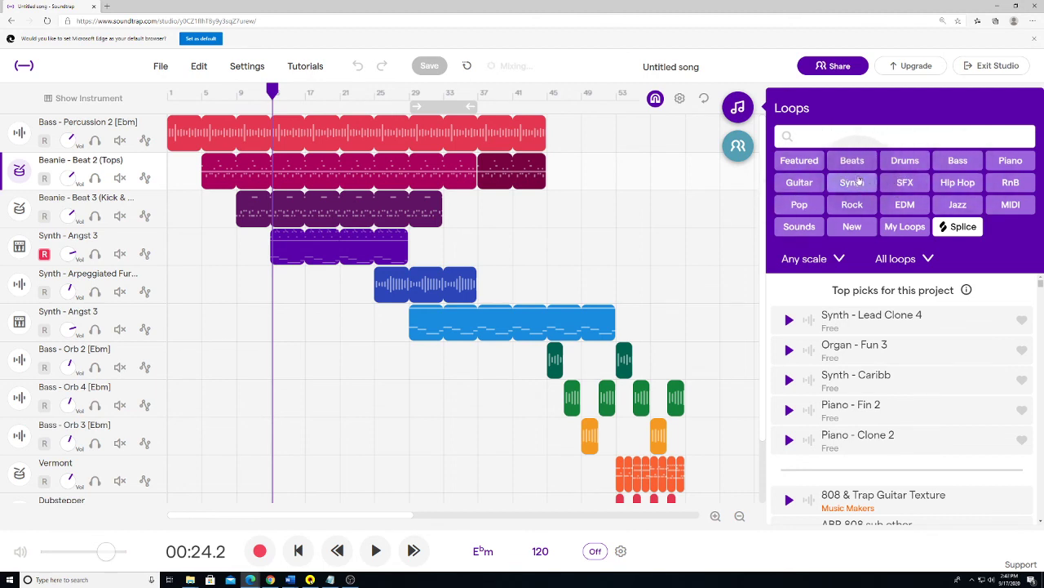
- Filter the loops by Synth again and preview the five Anthem loops from Astrology Pad 1 to Vocal Synth - Pattern 1
{"action": "left_click", "coordinate": [853, 182]}
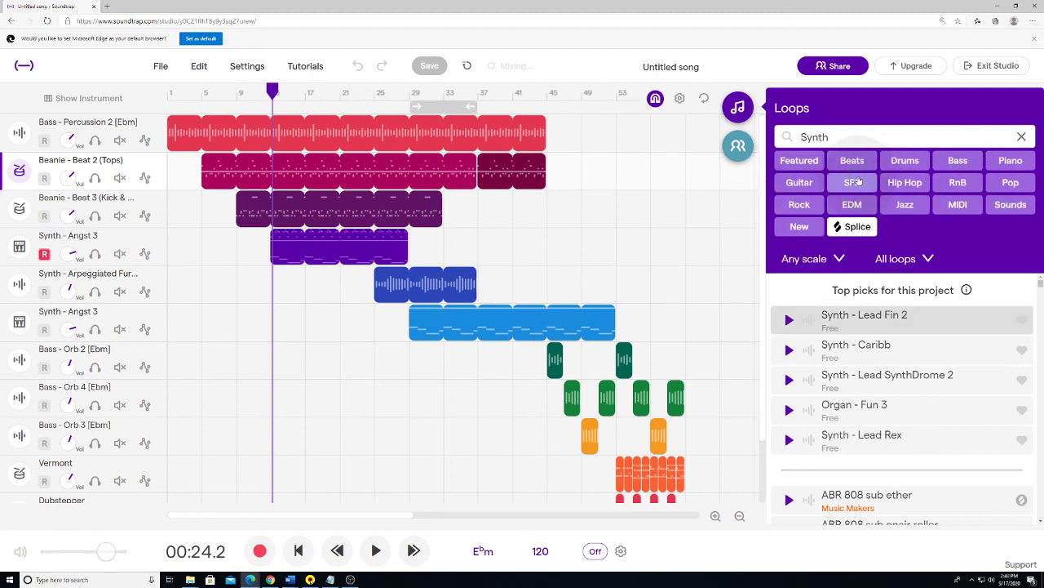
{"action": "scroll", "coordinate": [889, 350], "scroll_direction": "down", "scroll_amount": 3}
{"action": "scroll", "coordinate": [889, 349], "scroll_direction": "up", "scroll_amount": 3}
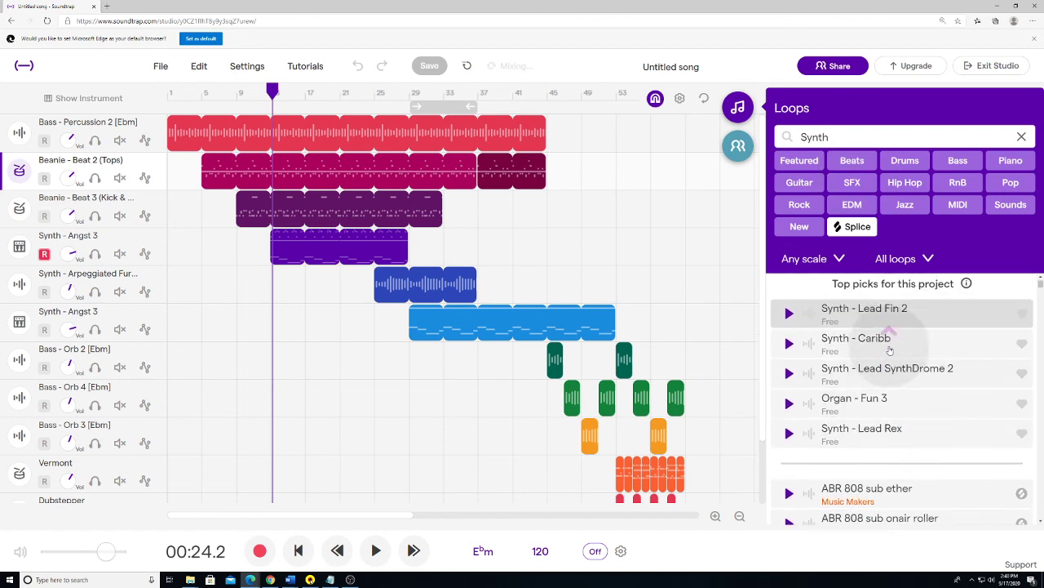
{"action": "scroll", "coordinate": [890, 349], "scroll_direction": "down", "scroll_amount": 5}
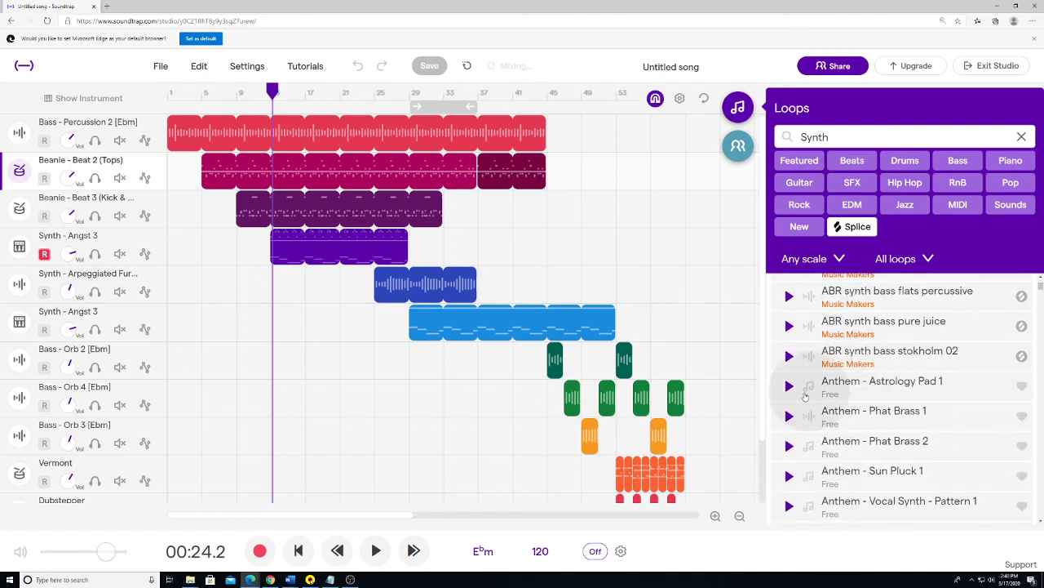
{"action": "left_click", "coordinate": [788, 386]}
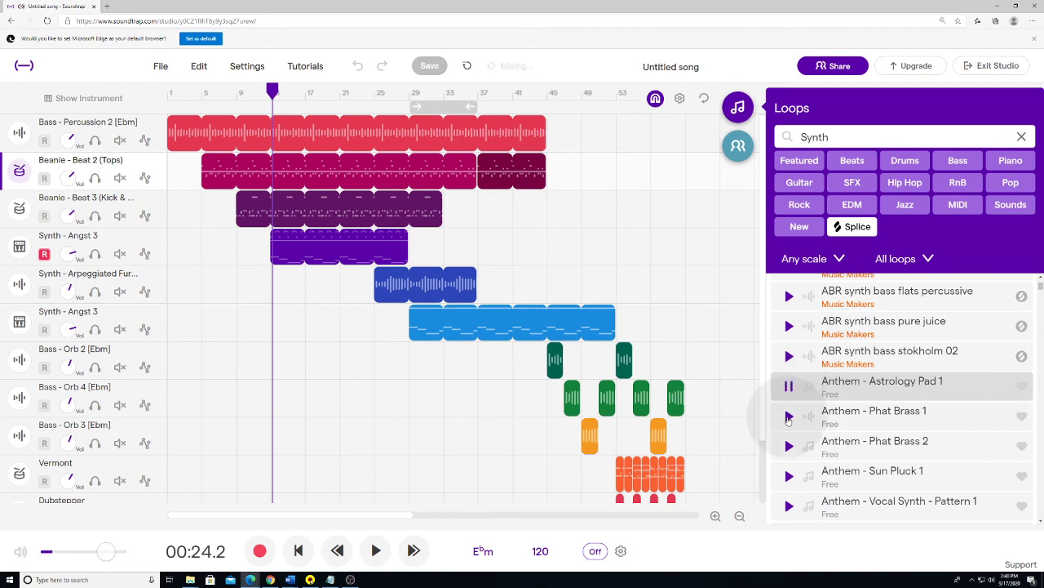
{"action": "left_click", "coordinate": [788, 417]}
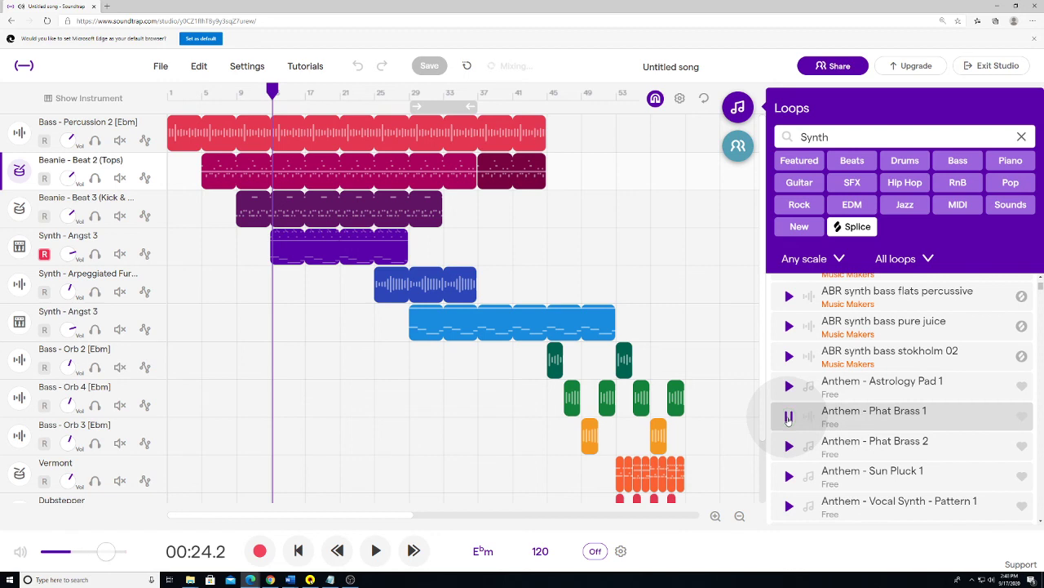
{"action": "left_click", "coordinate": [789, 446]}
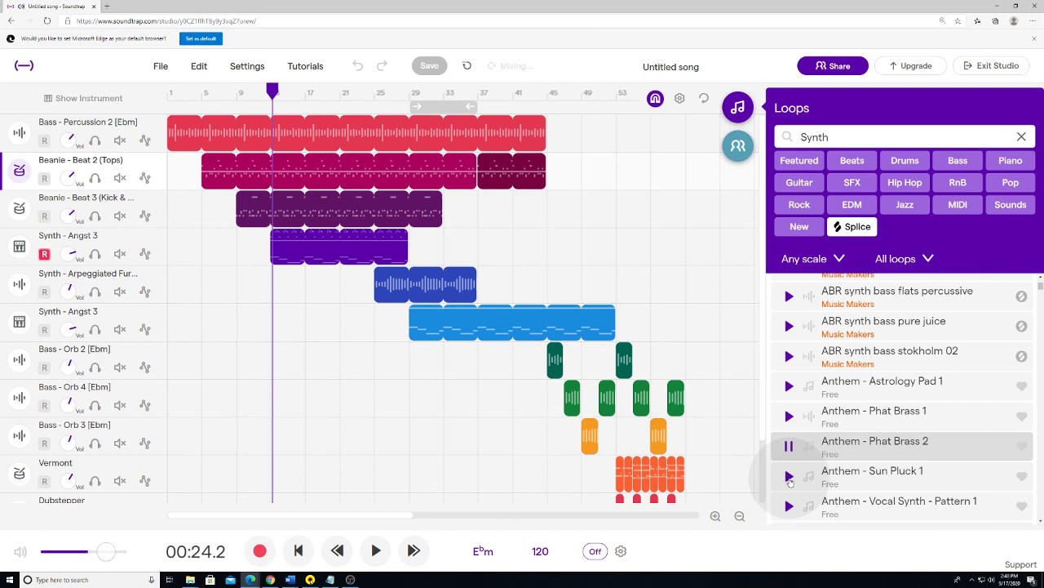
{"action": "left_click", "coordinate": [789, 476]}
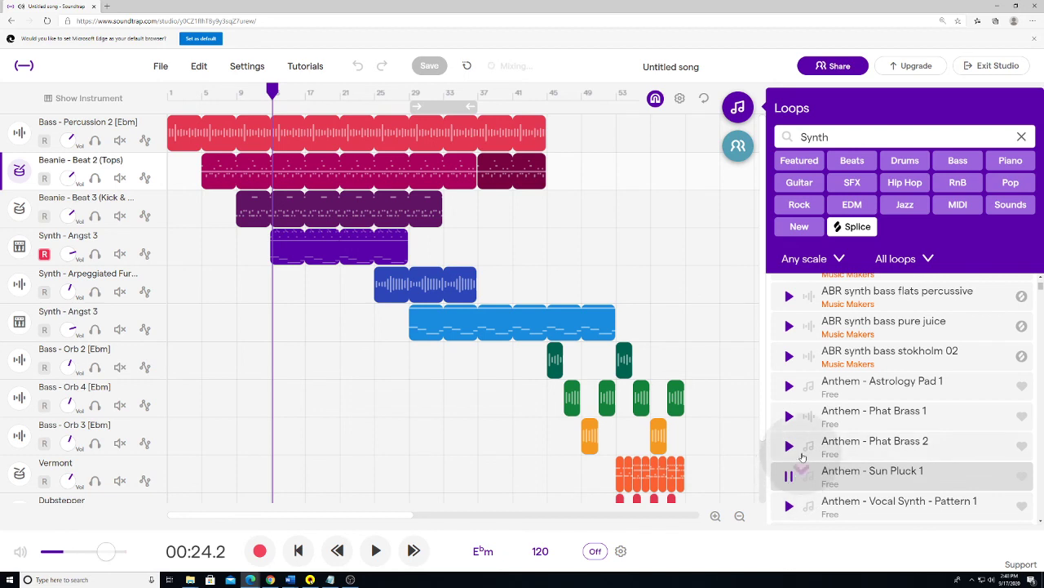
{"action": "scroll", "coordinate": [802, 457], "scroll_direction": "down", "scroll_amount": 1}
{"action": "left_click", "coordinate": [789, 439]}
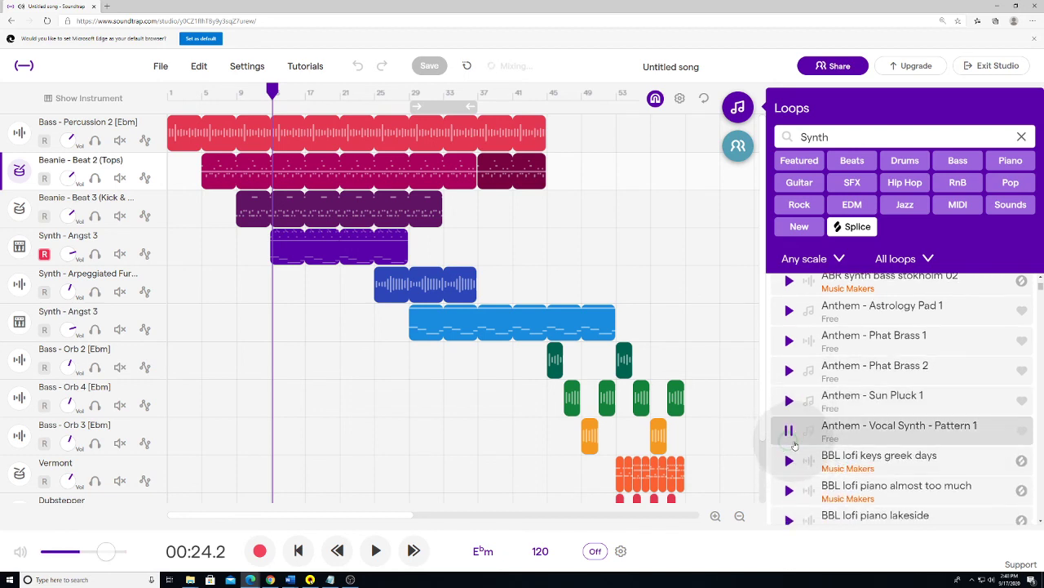
- Browse further down the Synth loops and preview Bass - Logue
{"action": "scroll", "coordinate": [799, 432], "scroll_direction": "down", "scroll_amount": 2}
{"action": "scroll", "coordinate": [810, 427], "scroll_direction": "down", "scroll_amount": 2}
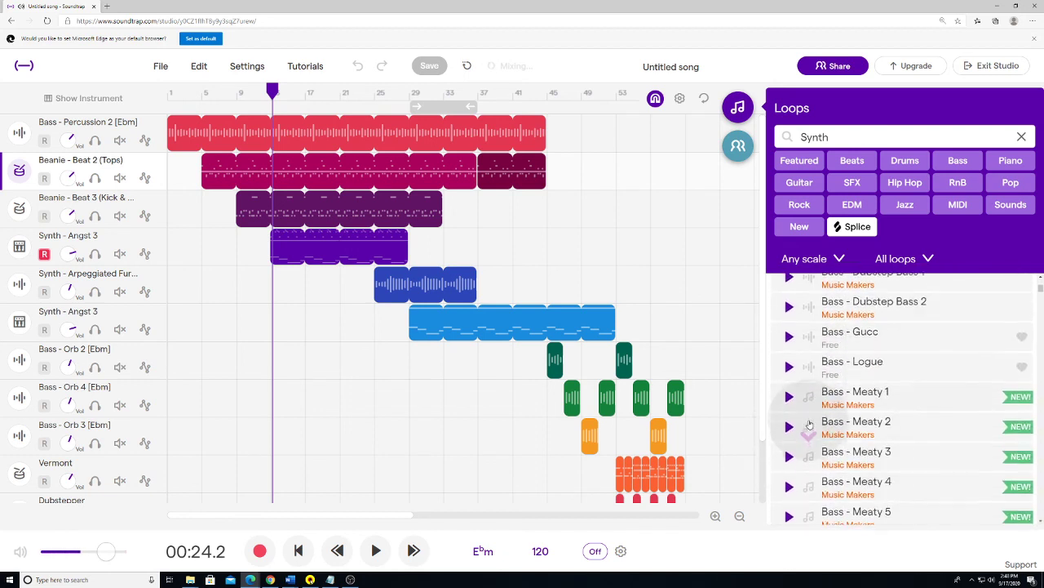
{"action": "scroll", "coordinate": [807, 404], "scroll_direction": "up", "scroll_amount": 1}
{"action": "left_click", "coordinate": [790, 437]}
{"action": "scroll", "coordinate": [792, 439], "scroll_direction": "down", "scroll_amount": 4}
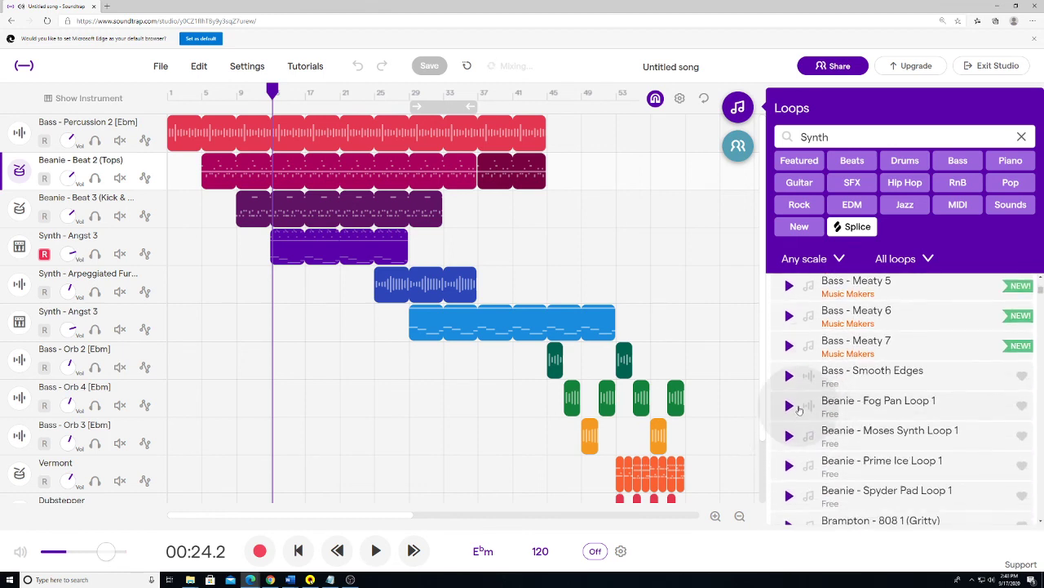
{"action": "scroll", "coordinate": [816, 365], "scroll_direction": "up", "scroll_amount": 1}
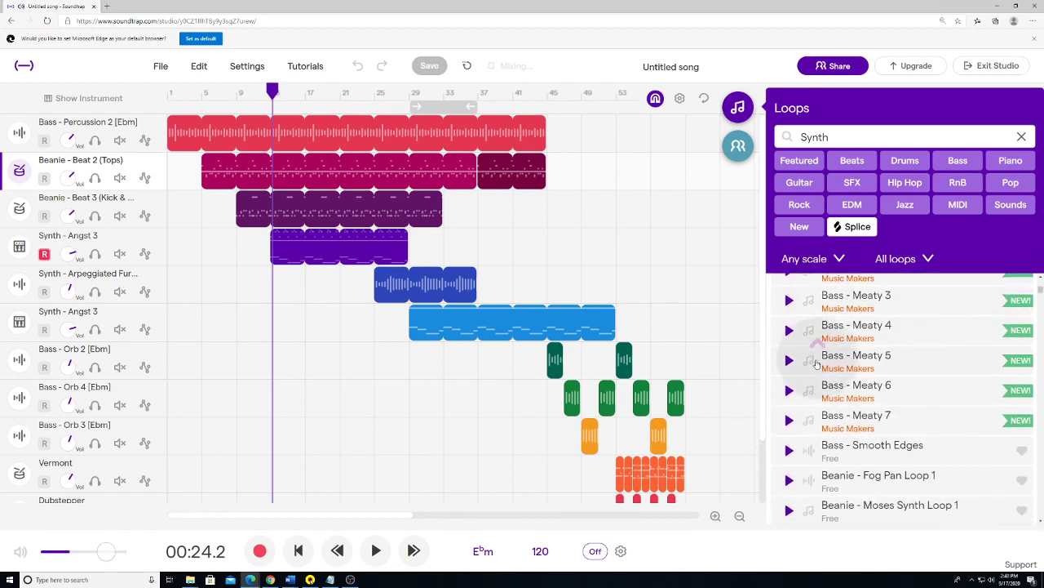
{"action": "scroll", "coordinate": [816, 365], "scroll_direction": "up", "scroll_amount": 2}
- Move the playhead to bar 17 and play the song together with the Bass - Logue preview, and stop playback
{"action": "left_click", "coordinate": [313, 97]}
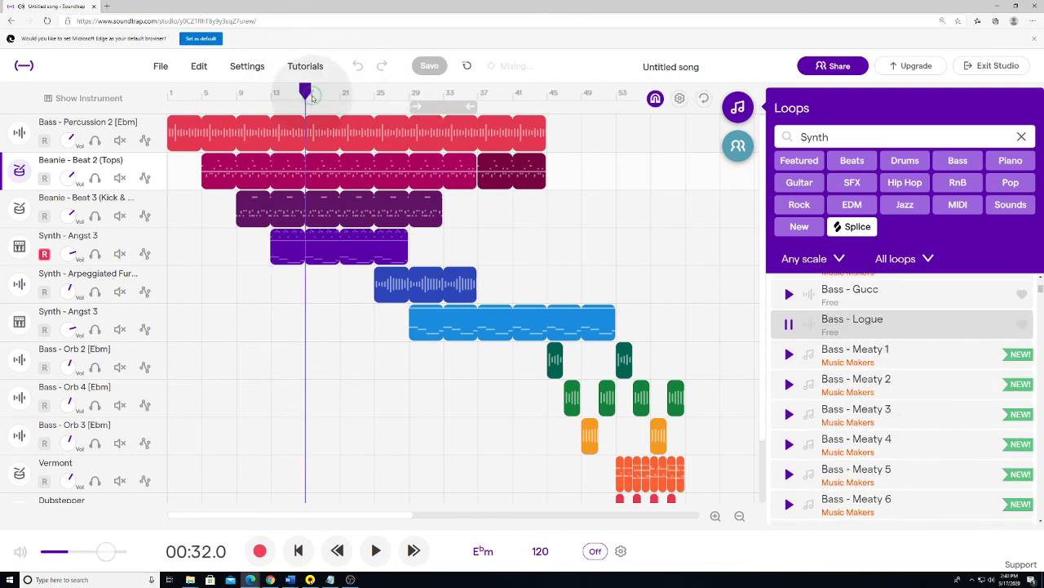
{"action": "left_click", "coordinate": [788, 324]}
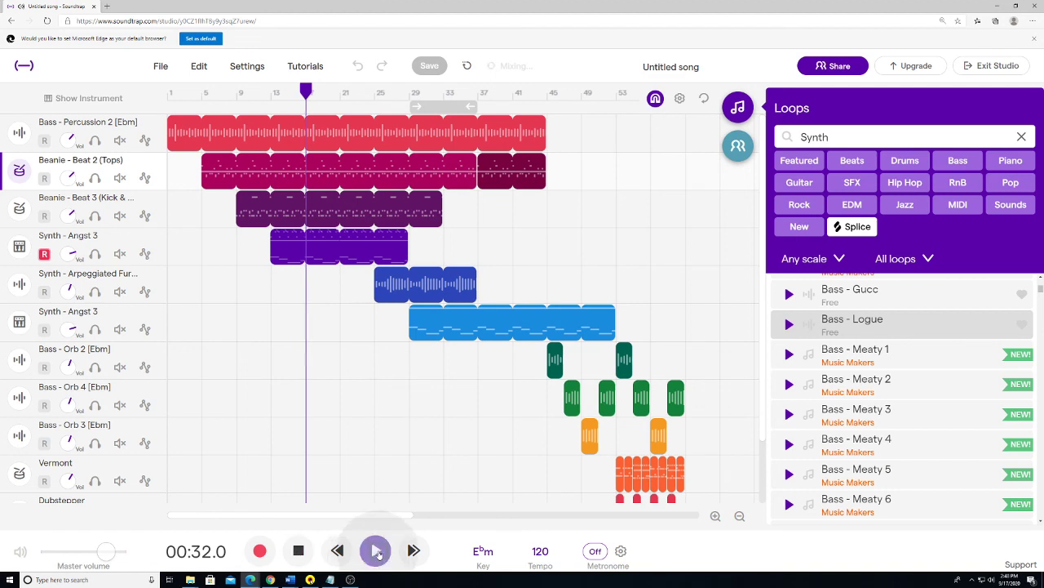
{"action": "left_click", "coordinate": [374, 551]}
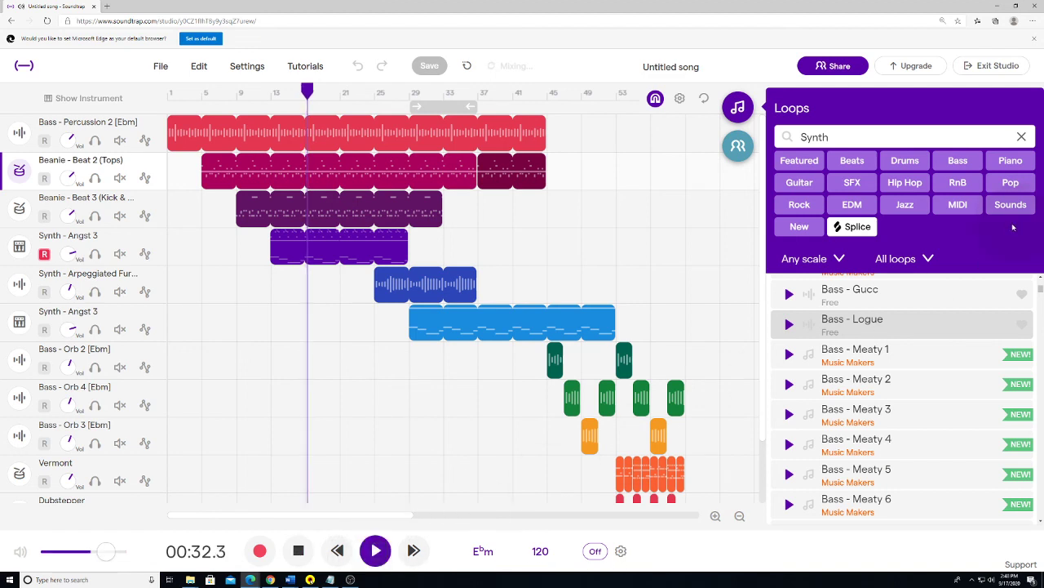
{"action": "left_click", "coordinate": [790, 327]}
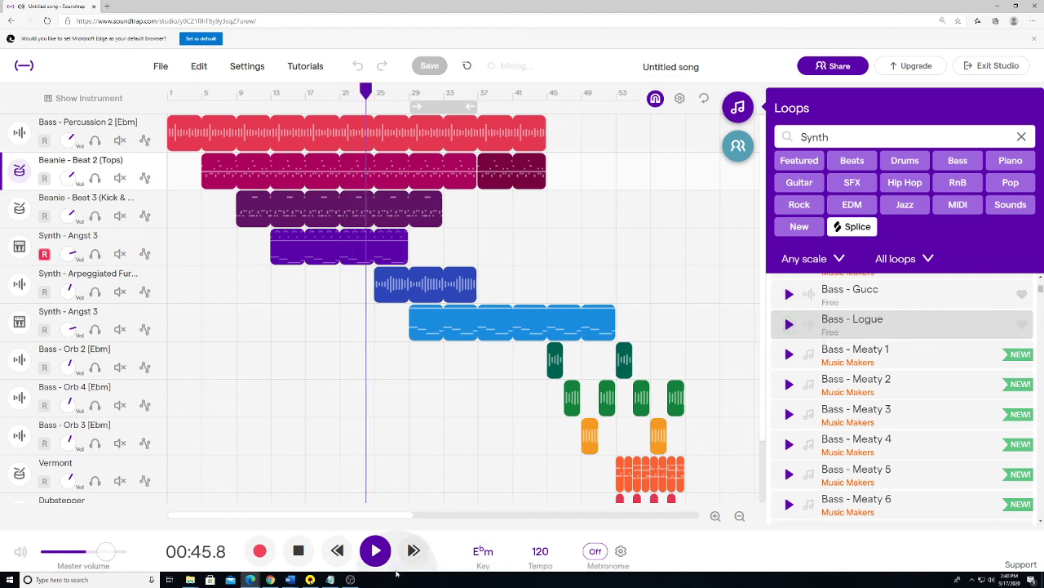
{"action": "left_click", "coordinate": [376, 556]}
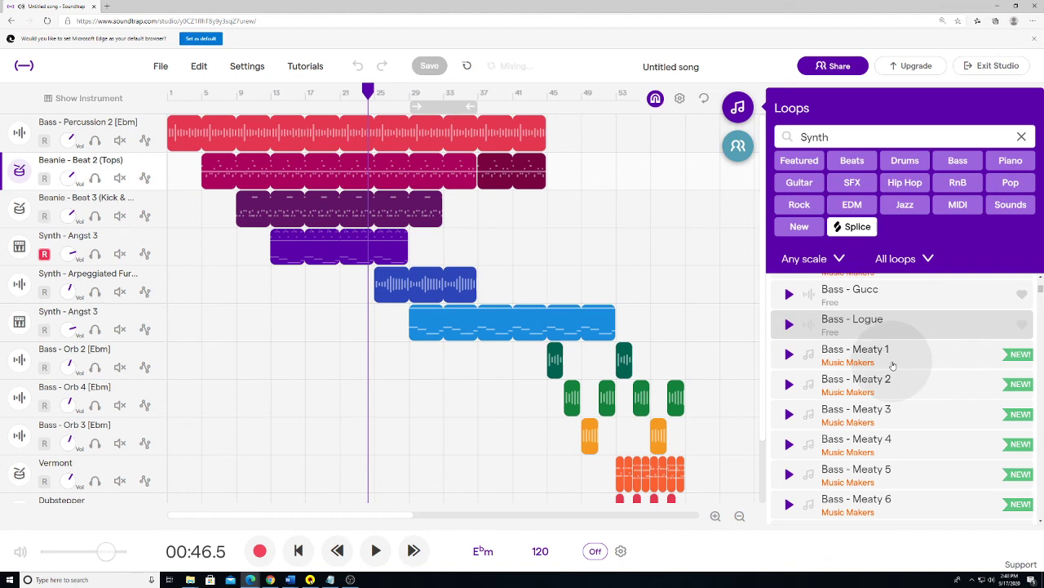
- Add the Bass - Logue loop to the song as a new track
{"action": "scroll", "coordinate": [894, 366], "scroll_direction": "down", "scroll_amount": 10}
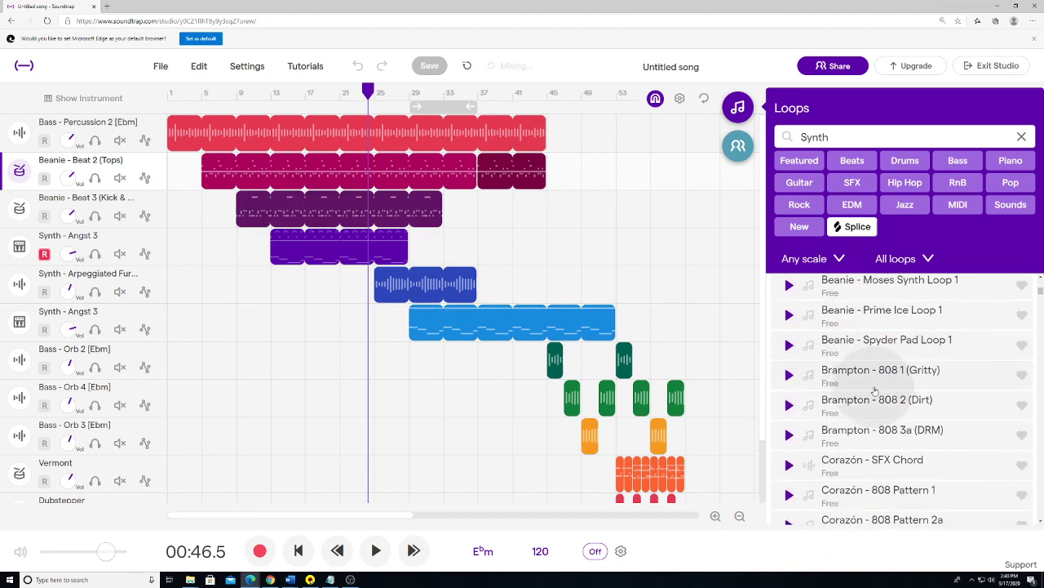
{"action": "scroll", "coordinate": [868, 394], "scroll_direction": "up", "scroll_amount": 1}
{"action": "scroll", "coordinate": [868, 394], "scroll_direction": "up", "scroll_amount": 15}
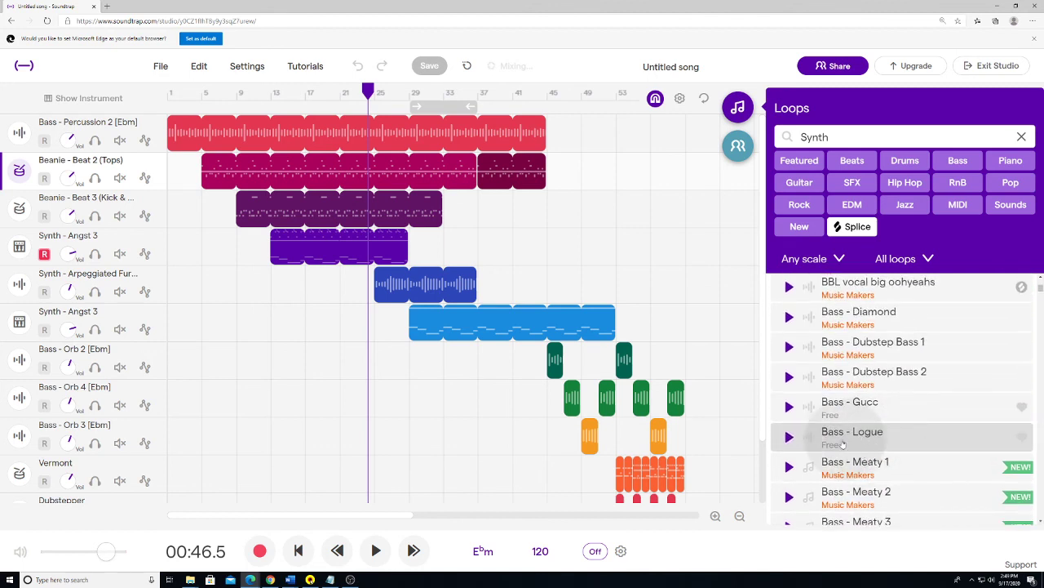
{"action": "left_click_drag", "start_coordinate": [886, 442], "coordinate": [830, 405]}
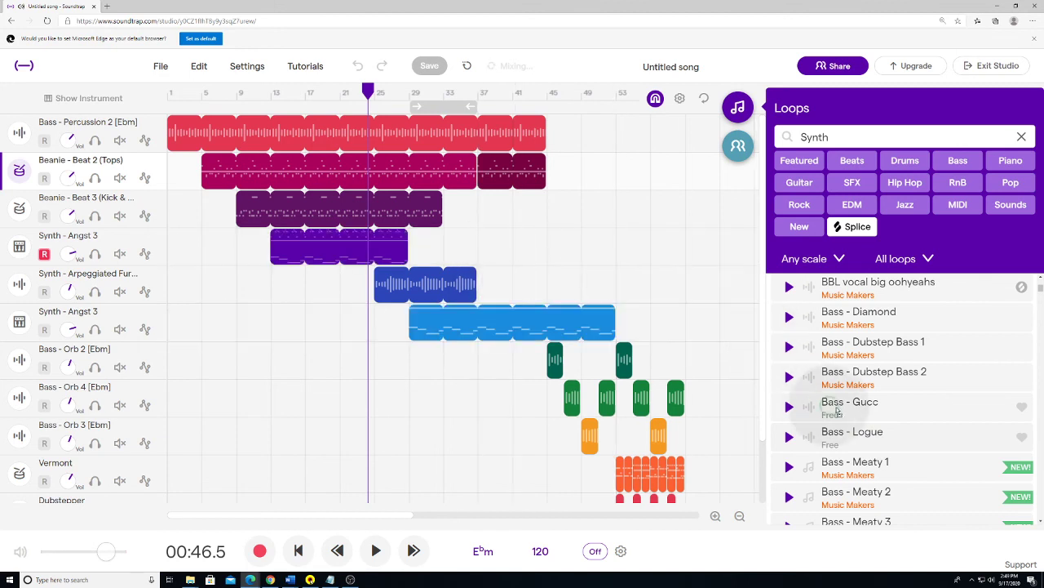
{"action": "double_click", "coordinate": [882, 438]}
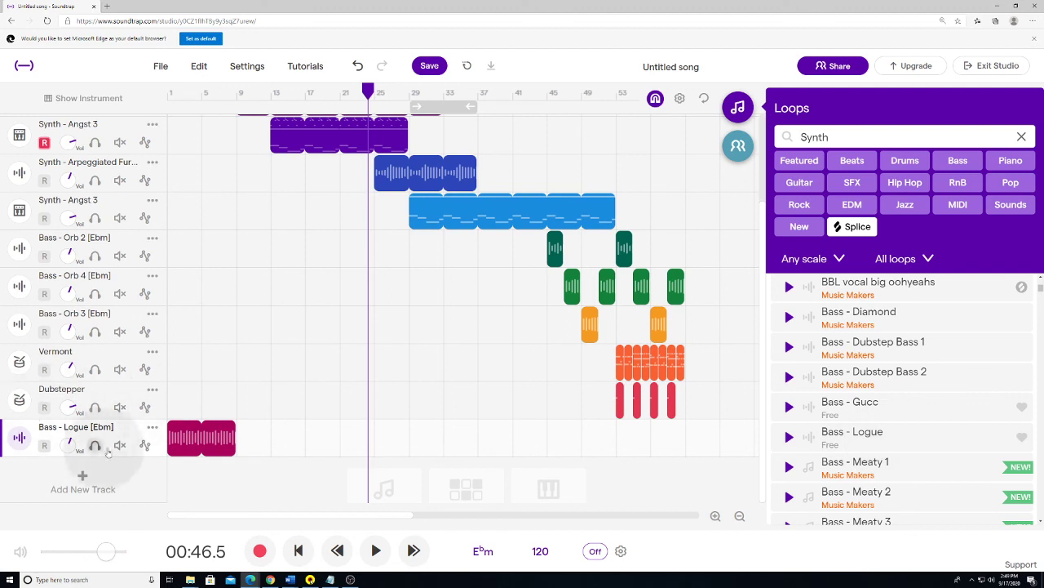
- Delete the Bass - Logue track and place the Bass - Logue loop on the Bass - Orb 4 track at bar 29 instead
{"action": "right_click", "coordinate": [155, 435]}
{"action": "left_click", "coordinate": [209, 405]}
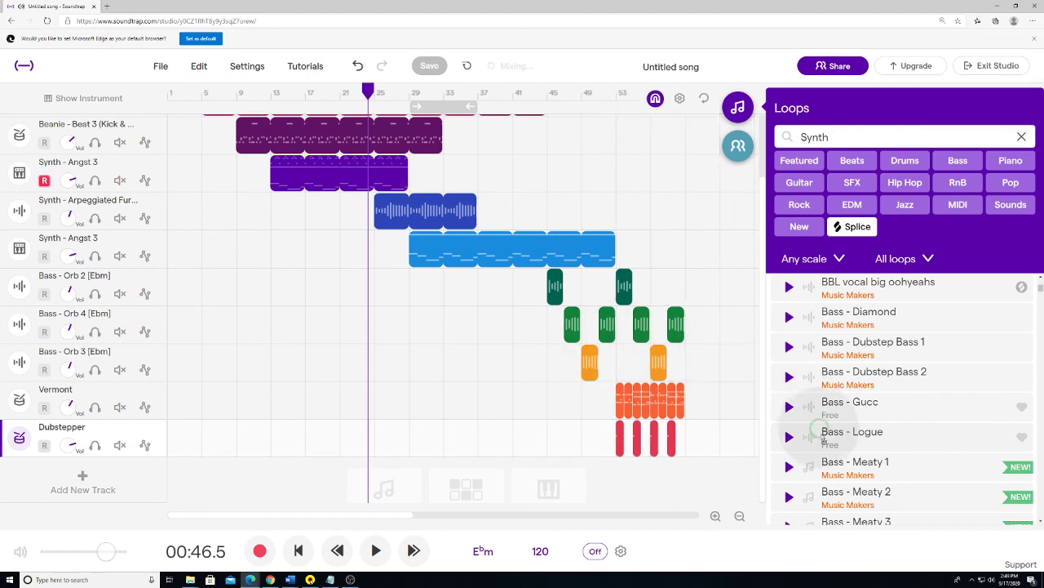
{"action": "left_click_drag", "start_coordinate": [776, 393], "coordinate": [426, 253]}
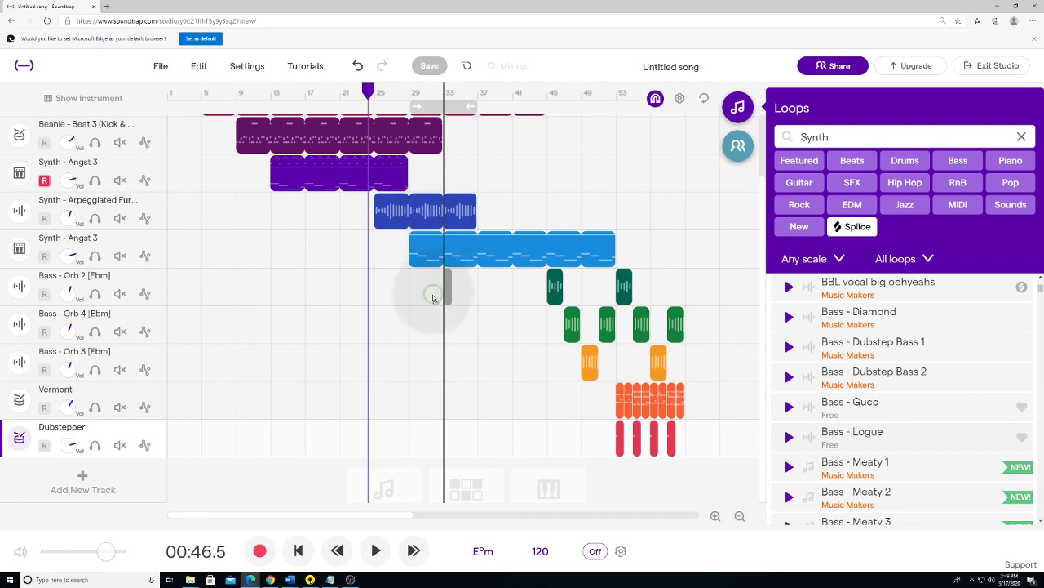
{"action": "left_click_drag", "start_coordinate": [434, 299], "coordinate": [414, 320]}
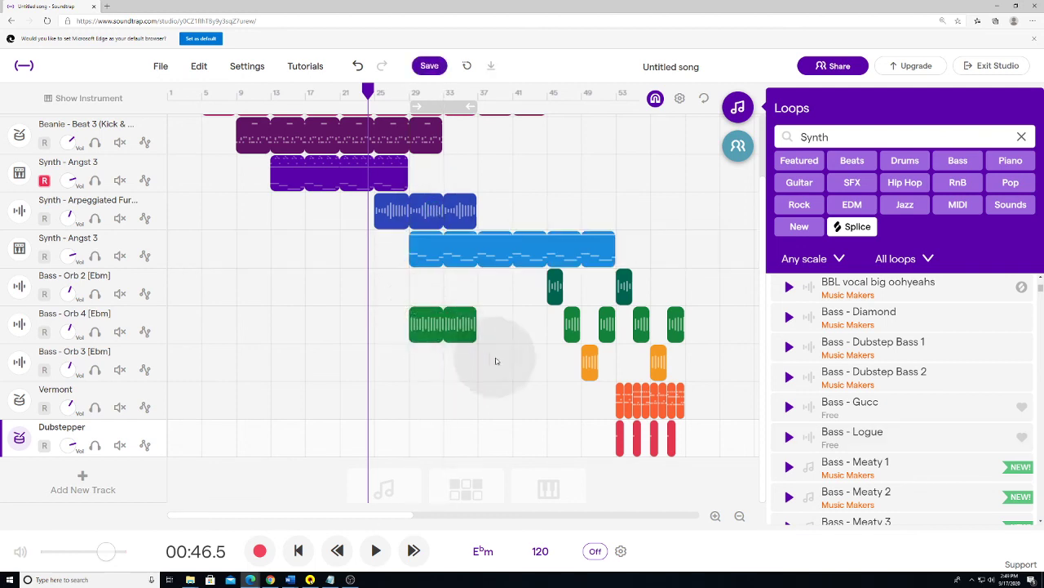
- Move the playhead to bar 29, play the song over the newly placed bass loop, and stop playback
{"action": "scroll", "coordinate": [457, 326], "scroll_direction": "up", "scroll_amount": 1}
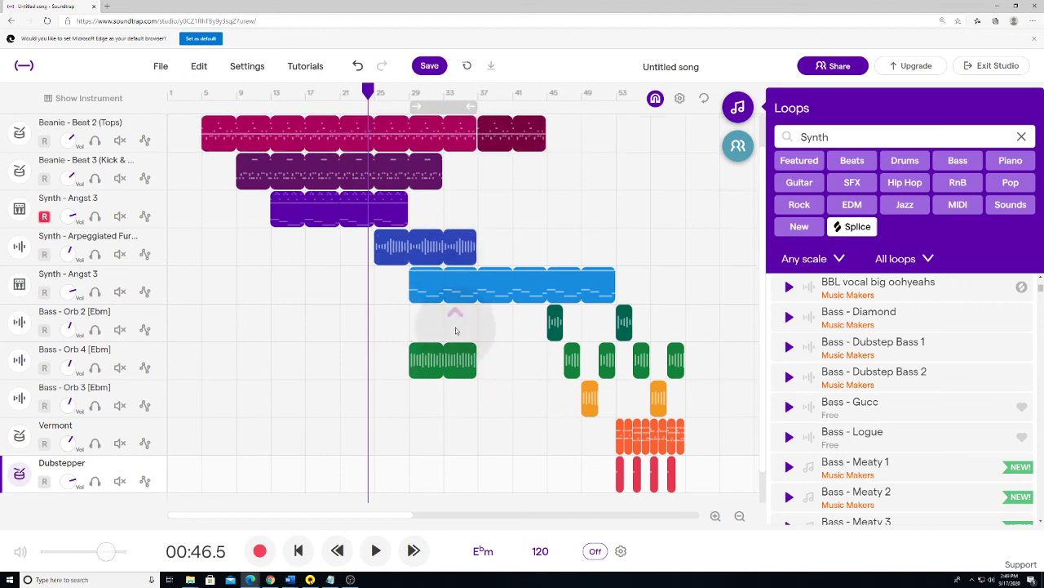
{"action": "left_click", "coordinate": [412, 94]}
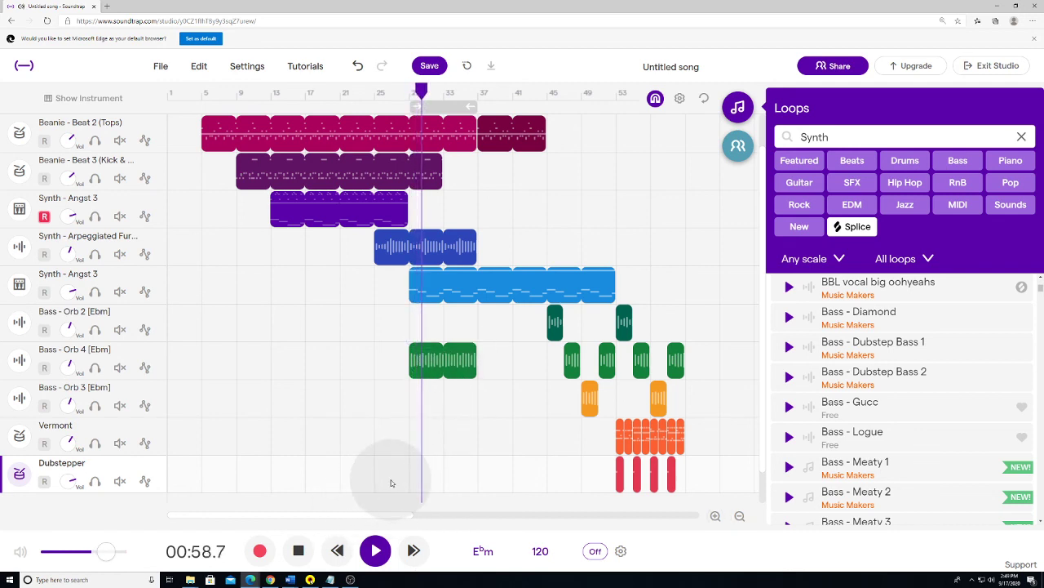
{"action": "left_click", "coordinate": [299, 549]}
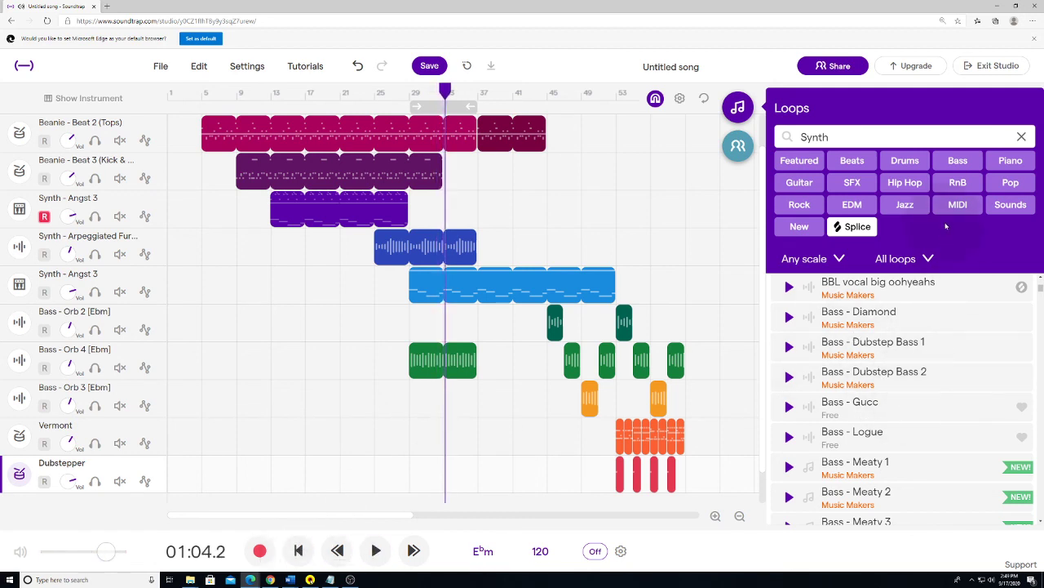
- Clear the Synth search in the loop library, and look through the unfiltered loops and the song's tracks
{"action": "left_click", "coordinate": [1022, 137]}
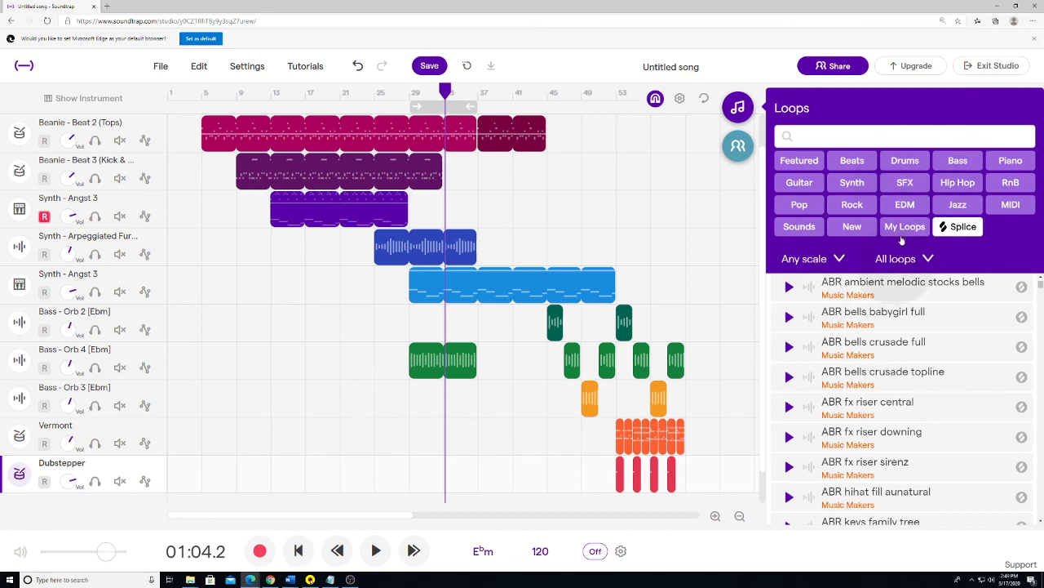
{"action": "scroll", "coordinate": [941, 321], "scroll_direction": "down", "scroll_amount": 1}
{"action": "scroll", "coordinate": [941, 320], "scroll_direction": "down", "scroll_amount": 8}
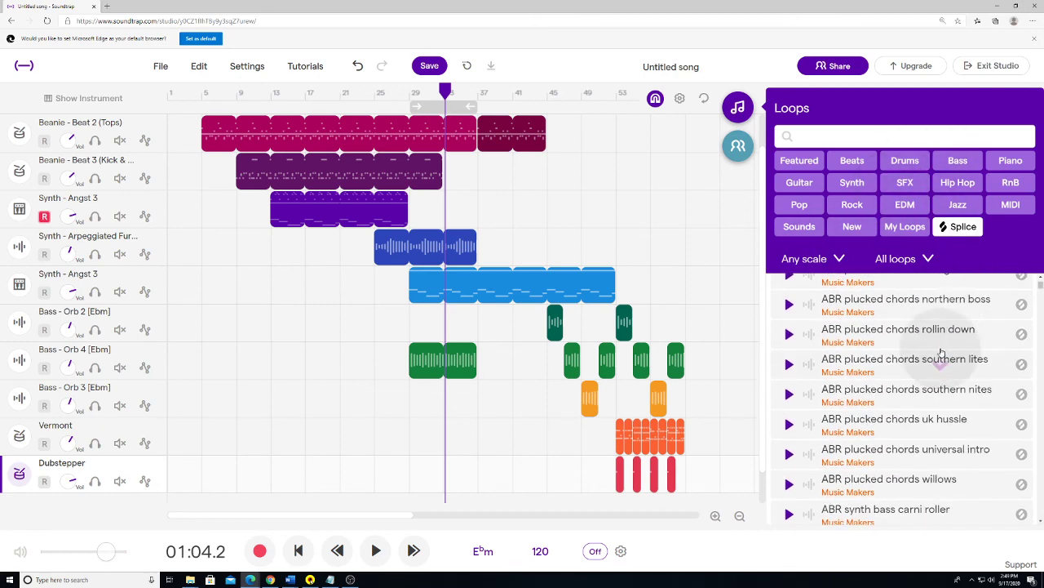
{"action": "scroll", "coordinate": [926, 338], "scroll_direction": "up", "scroll_amount": 6}
{"action": "scroll", "coordinate": [926, 339], "scroll_direction": "up", "scroll_amount": 3}
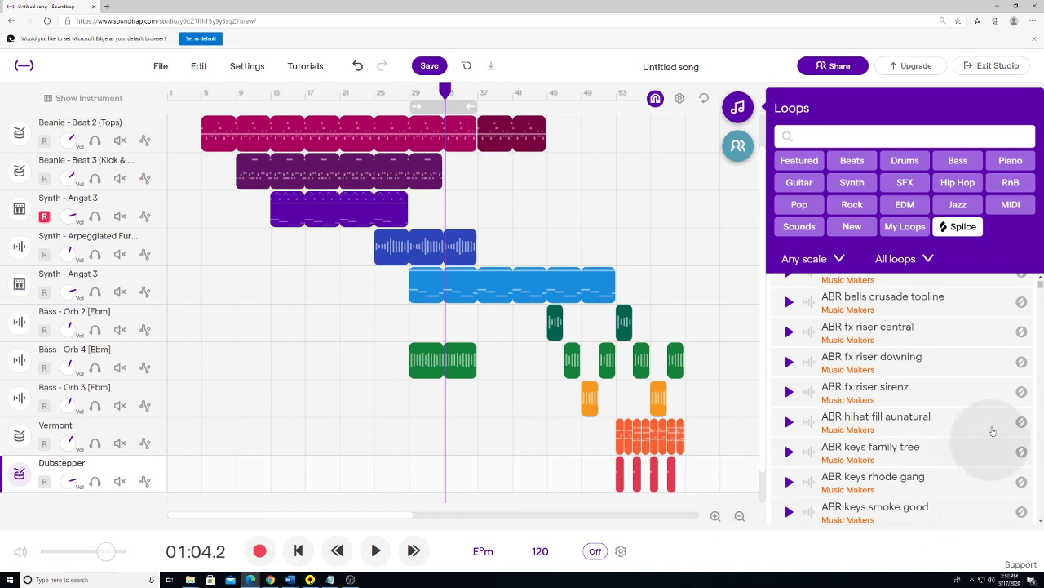
{"action": "scroll", "coordinate": [370, 381], "scroll_direction": "down", "scroll_amount": 1}
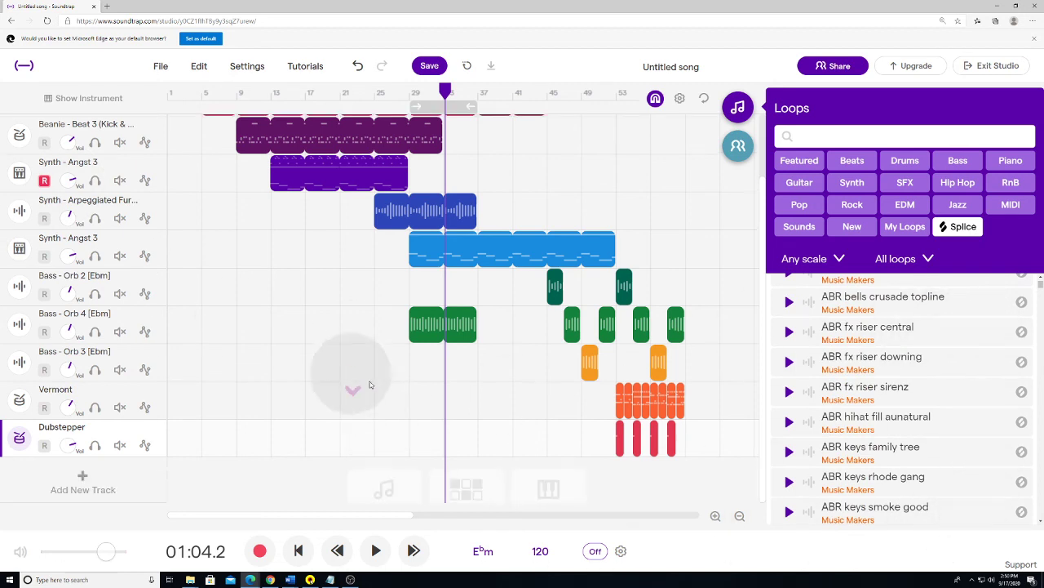
{"action": "scroll", "coordinate": [258, 362], "scroll_direction": "up", "scroll_amount": 2}
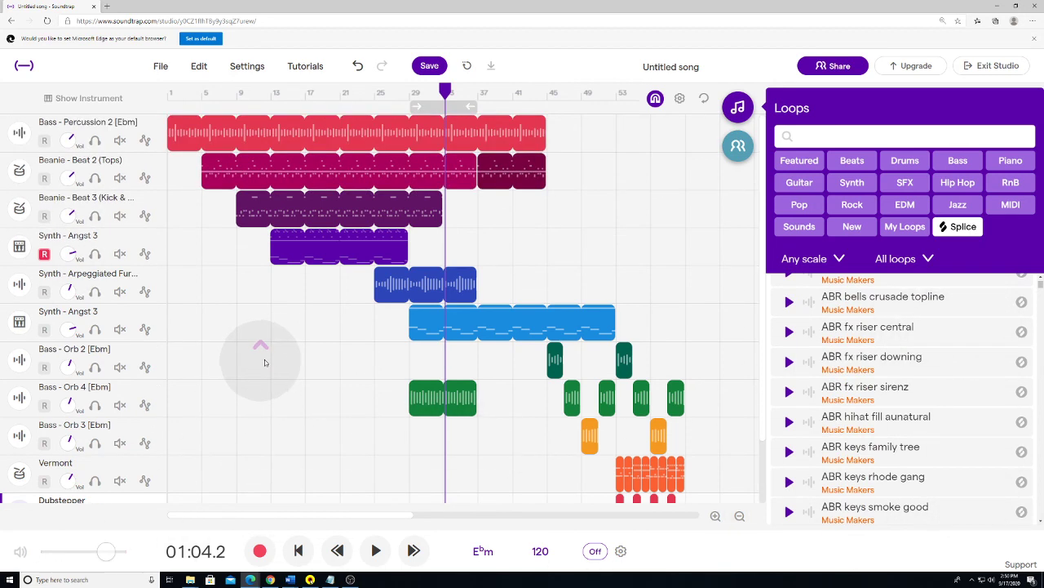
{"action": "scroll", "coordinate": [261, 359], "scroll_direction": "down", "scroll_amount": 2}
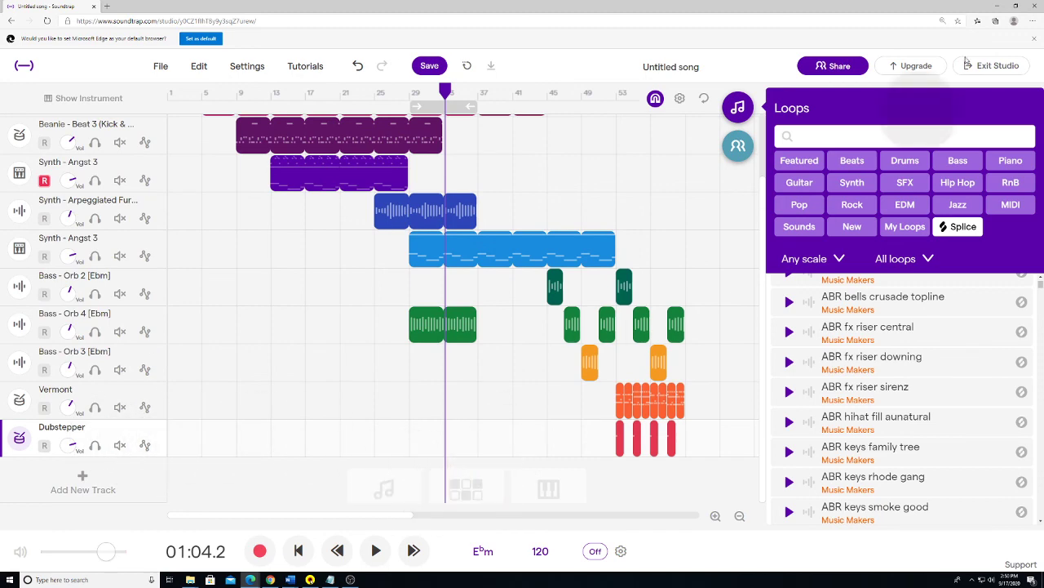
- Reduce the browser's page zoom by two levels so that more of the studio fits on screen
{"action": "left_click", "coordinate": [942, 22]}
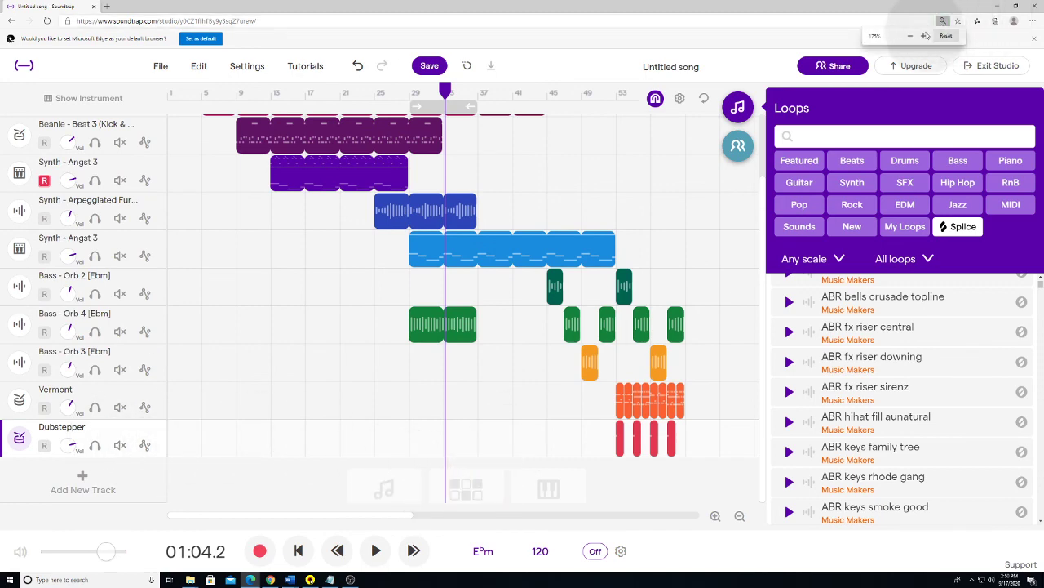
{"action": "left_click", "coordinate": [911, 35]}
{"action": "left_click", "coordinate": [911, 36]}
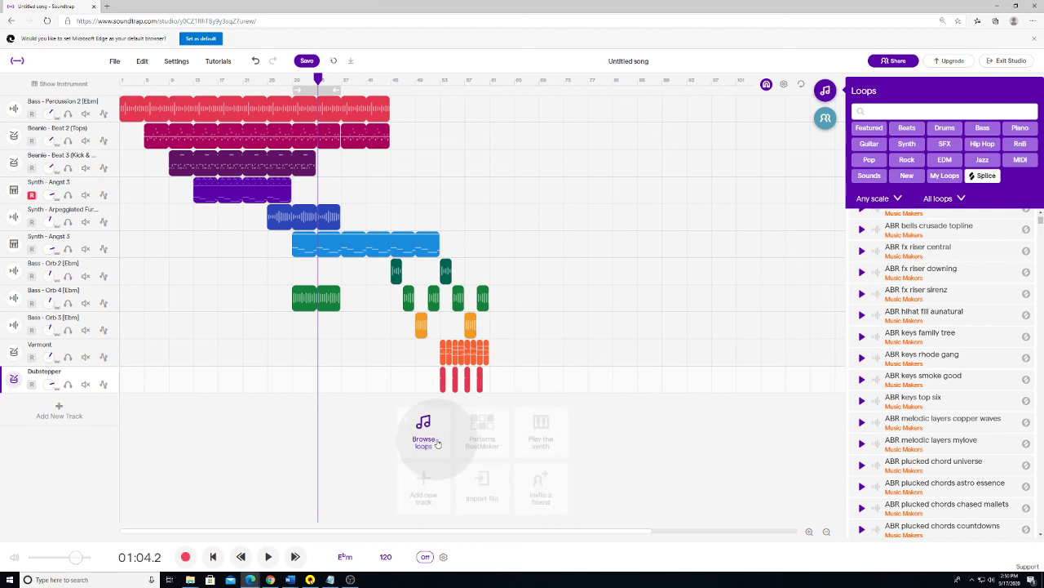
- Hide the loop library, reopen it through the Browse loops shortcut beneath the tracks, and hide it again
{"action": "left_click", "coordinate": [825, 90]}
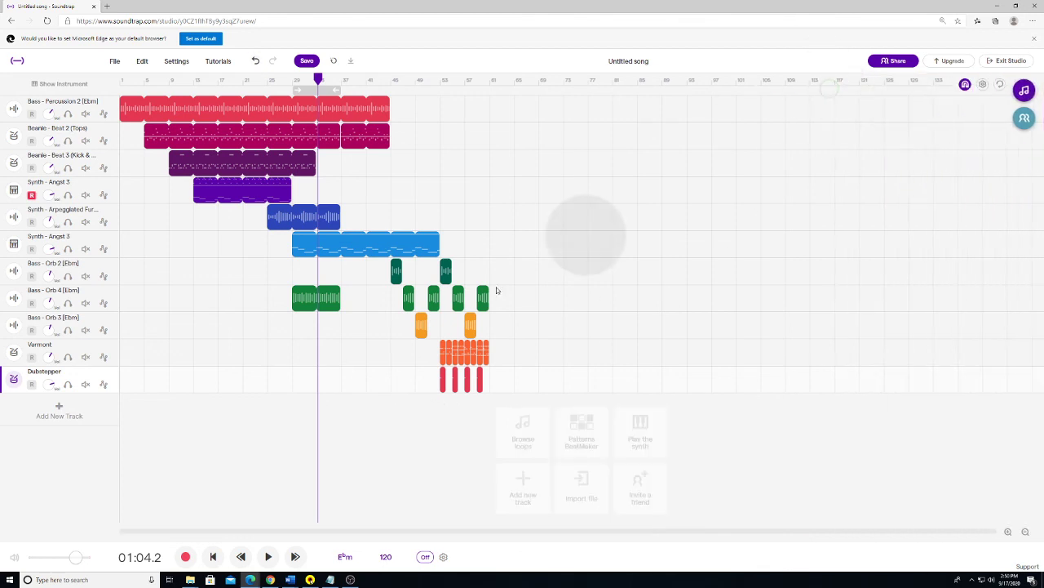
{"action": "left_click", "coordinate": [522, 431]}
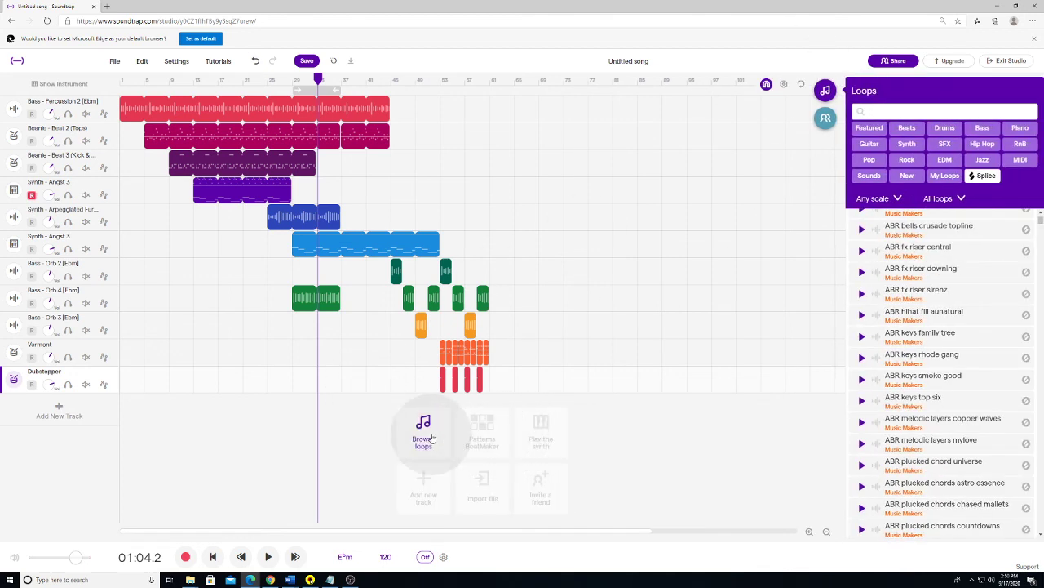
{"action": "left_click", "coordinate": [825, 89]}
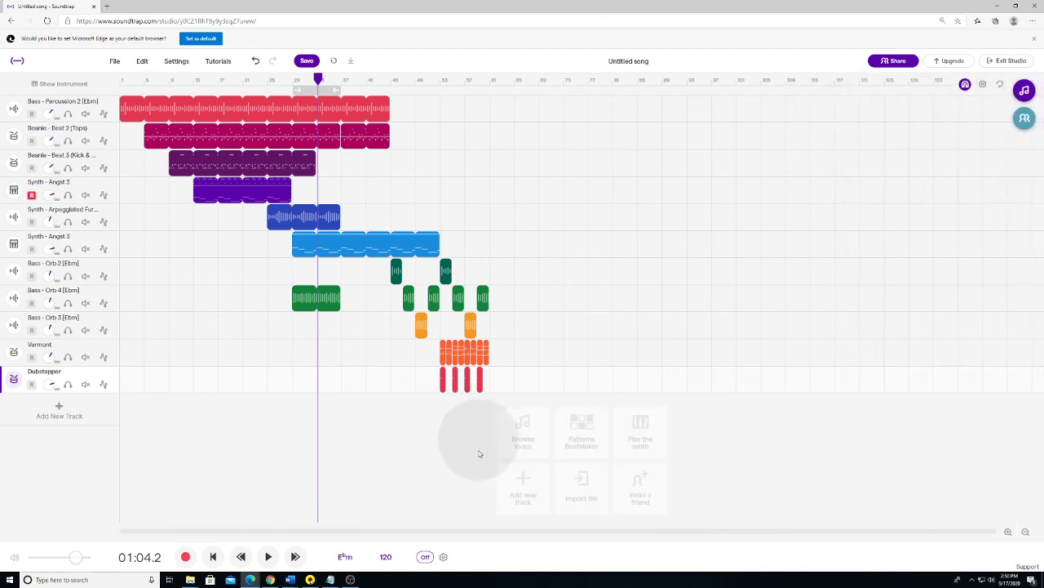
- Add a Patterns Beatmaker drum track to the song and close its pattern editor
{"action": "left_click", "coordinate": [579, 438]}
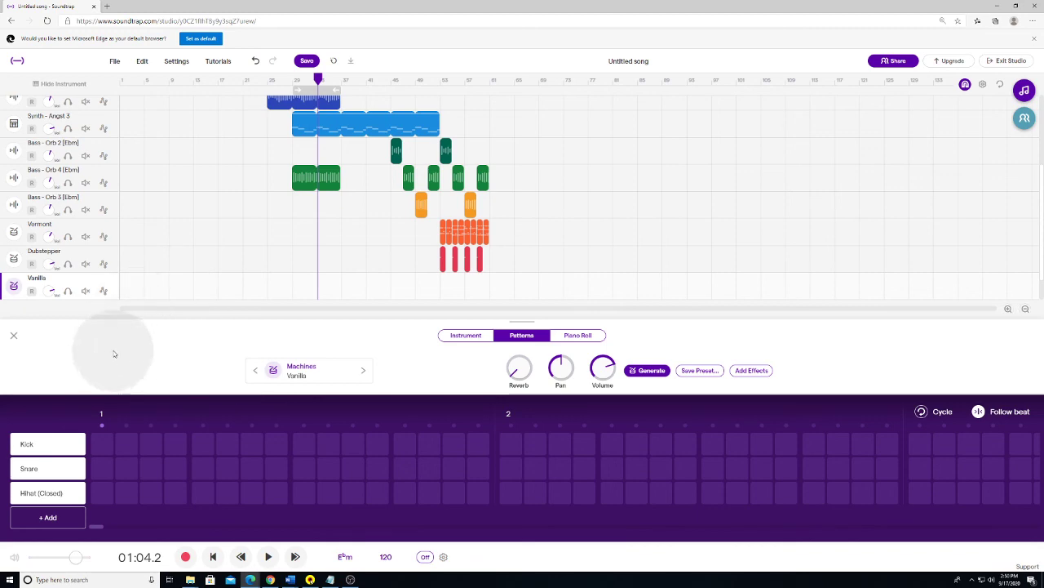
{"action": "left_click", "coordinate": [13, 337]}
- Add a synth track with the Play the synth shortcut and try out several notes on its on-screen piano
{"action": "left_click", "coordinate": [645, 447]}
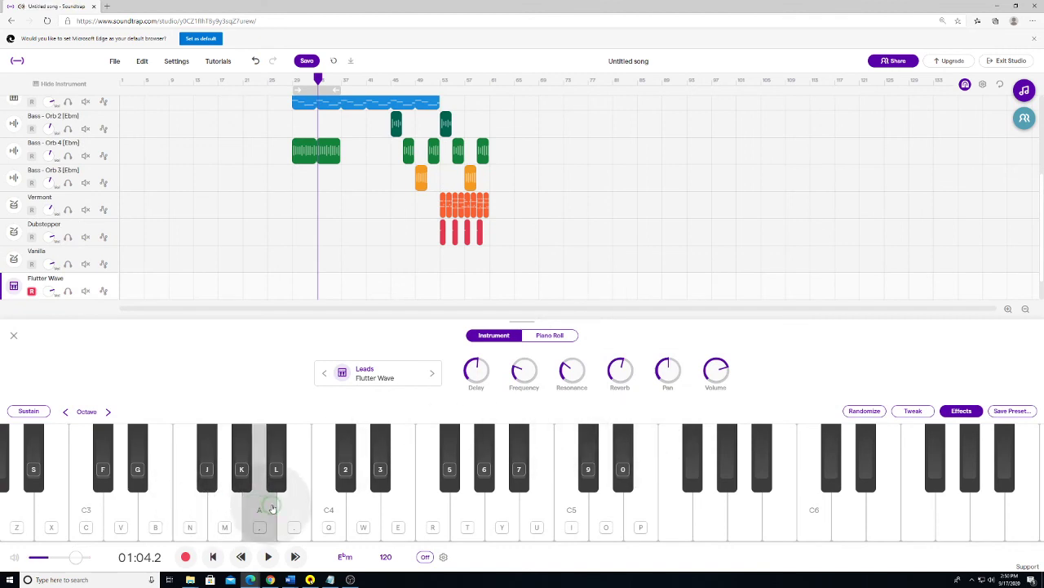
{"action": "left_click", "coordinate": [368, 507]}
{"action": "left_click", "coordinate": [609, 518]}
{"action": "left_click", "coordinate": [482, 508]}
{"action": "left_click", "coordinate": [213, 497]}
{"action": "left_click", "coordinate": [70, 498]}
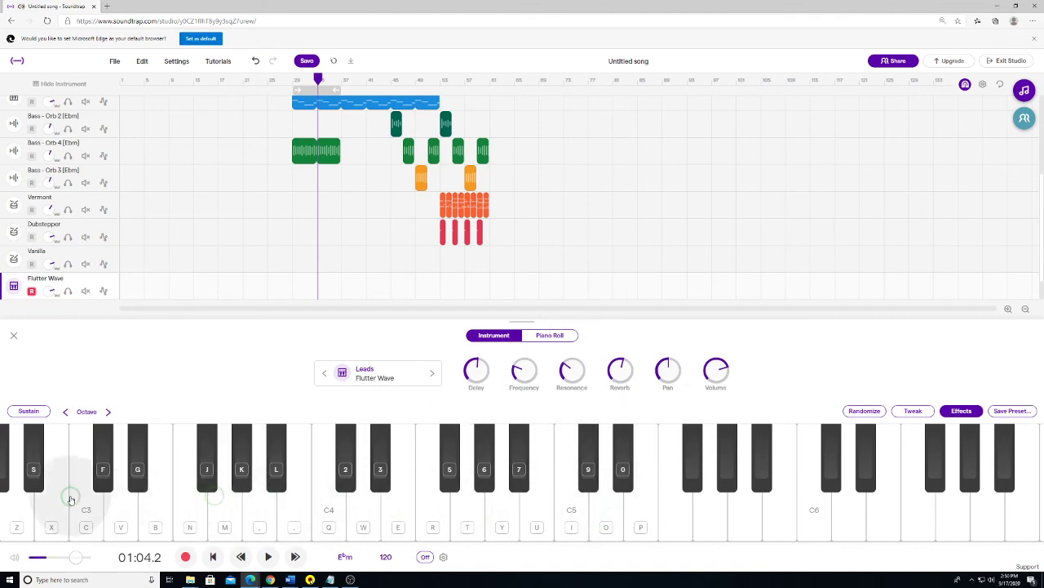
{"action": "left_click", "coordinate": [400, 523]}
- Switch the synth track to the German Lead preset and try out several low and high notes on the on-screen piano
{"action": "left_click", "coordinate": [430, 374]}
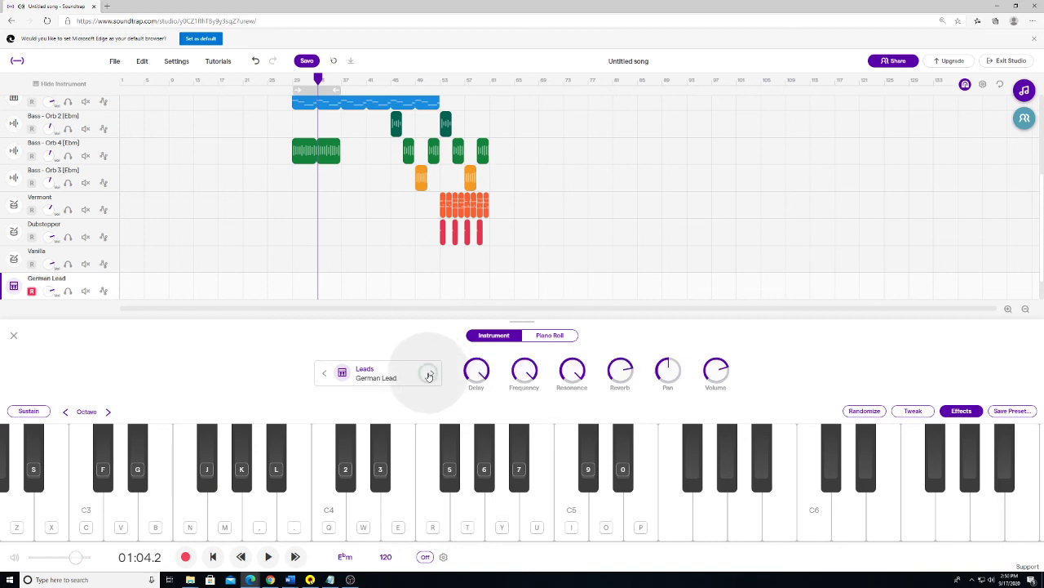
{"action": "left_click", "coordinate": [329, 524]}
{"action": "left_click", "coordinate": [607, 523]}
{"action": "left_click", "coordinate": [517, 525]}
{"action": "left_click", "coordinate": [398, 524]}
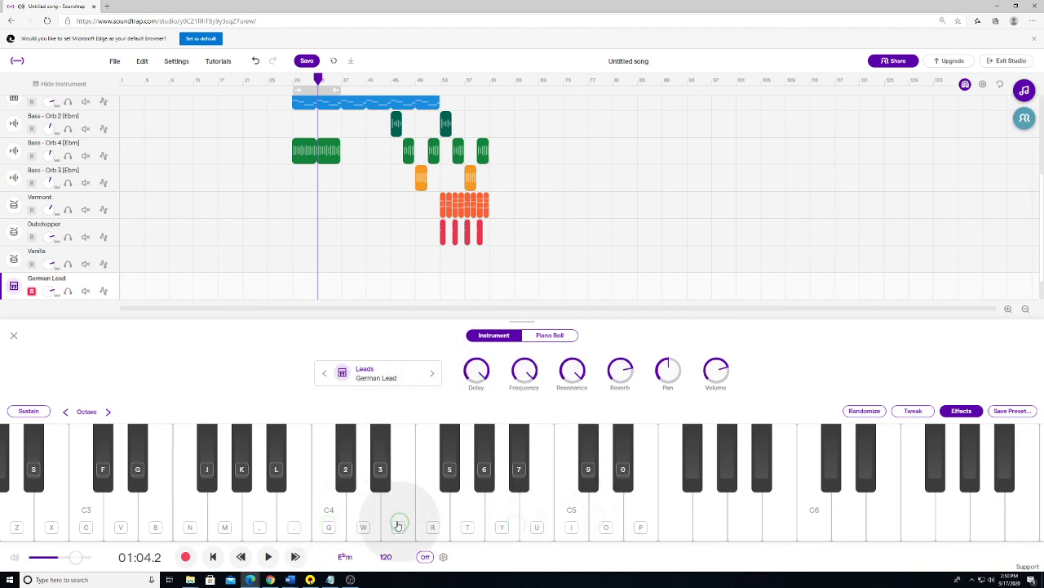
{"action": "left_click", "coordinate": [230, 523]}
{"action": "left_click", "coordinate": [121, 516]}
{"action": "left_click", "coordinate": [232, 509]}
{"action": "left_click", "coordinate": [429, 511]}
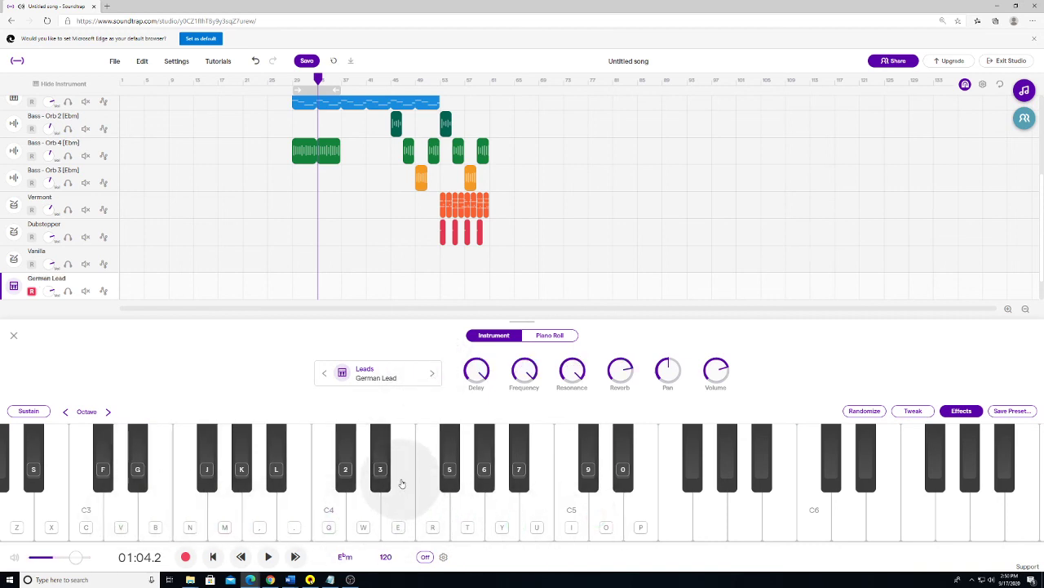
- Play notes between C3 and C5 on the German Lead synth using the computer keyboard, and close the instrument view
{"action": "key", "text": "c"}
{"action": "key", "text": "c"}
{"action": "key", "text": "b"}
{"action": "key", "text": "c"}
{"action": "key", "text": "g"}
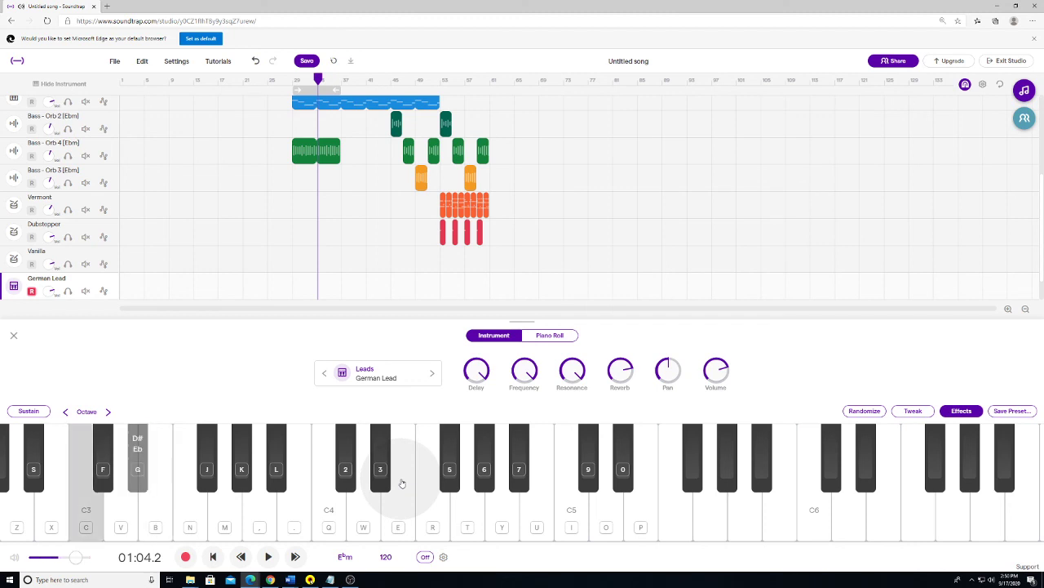
{"action": "key", "text": "c"}
{"action": "key", "text": "v"}
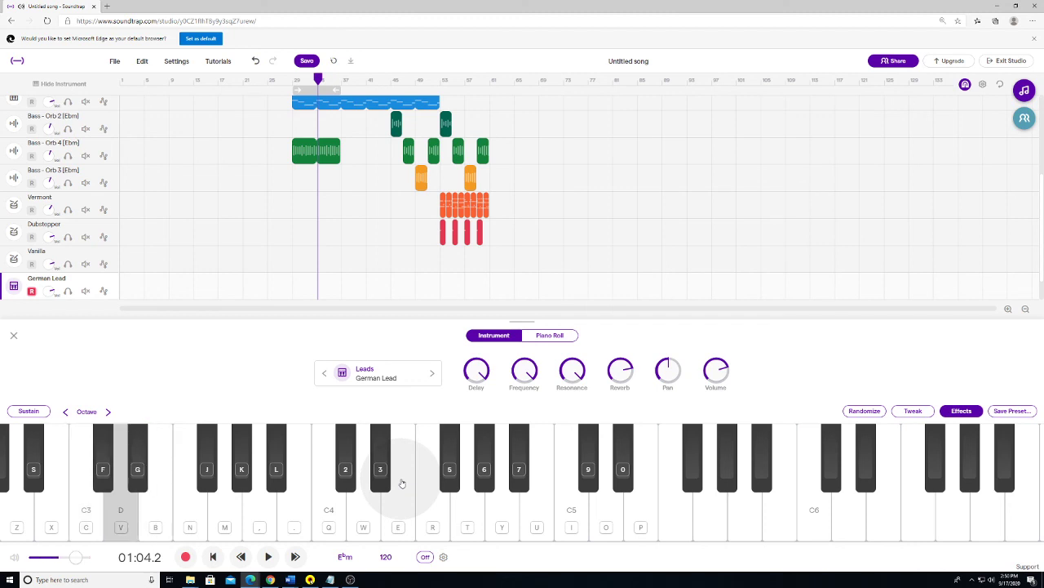
{"action": "key", "text": "c"}
{"action": "key", "text": "n"}
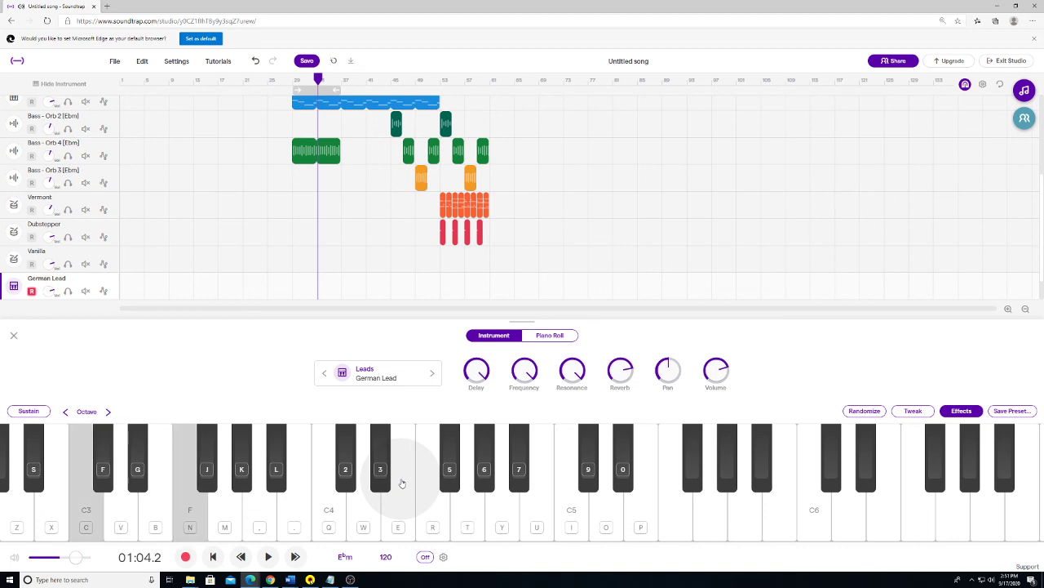
{"action": "key", "text": "m"}
{"action": "key", "text": "c"}
{"action": "key", "text": "m"}
{"action": "key", "text": "c"}
{"action": "key", "text": "k"}
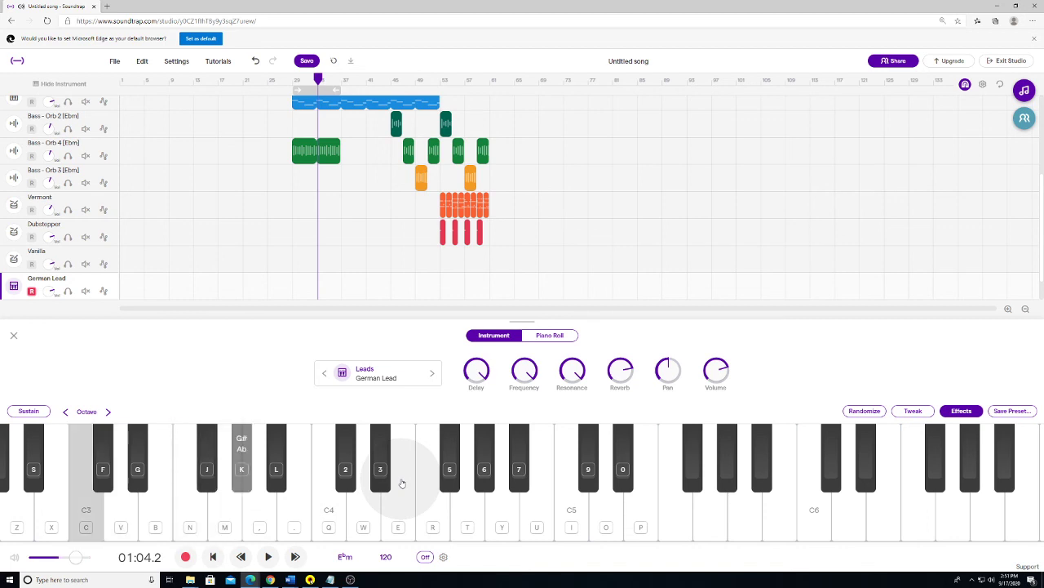
{"action": "key", "text": "m"}
{"action": "key", "text": "n"}
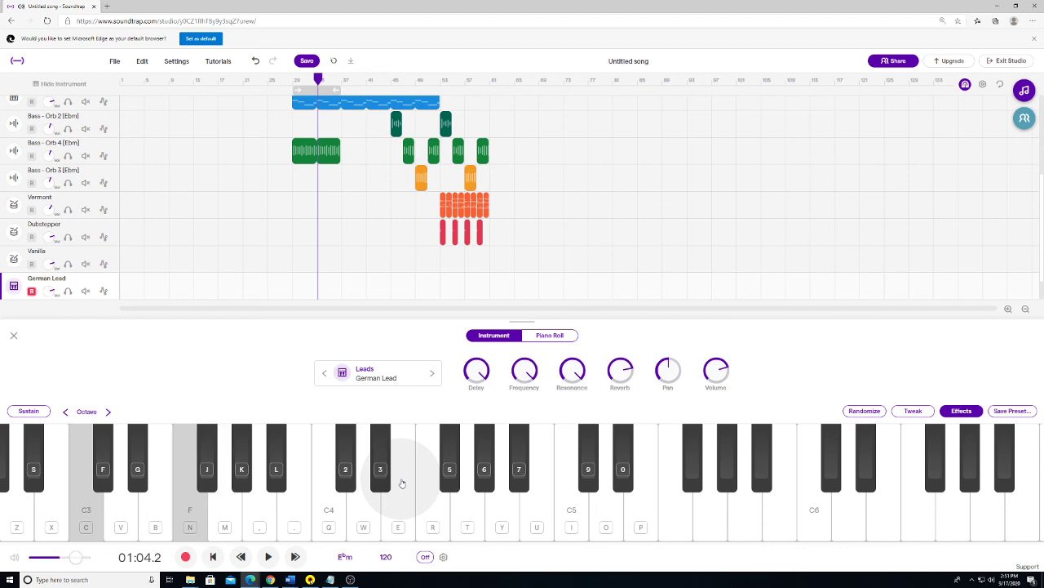
{"action": "key", "text": "b"}
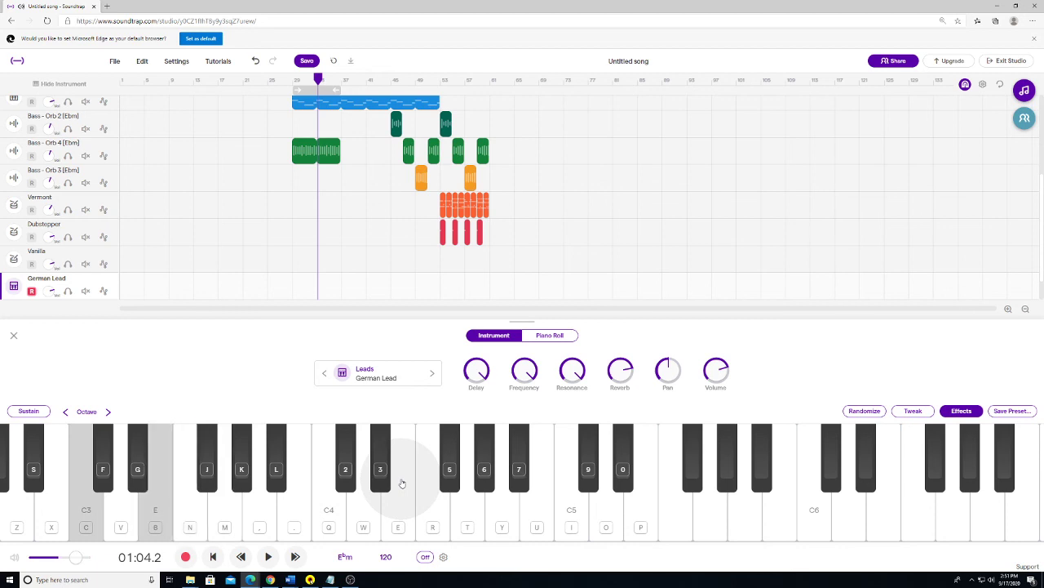
{"action": "key", "text": "n"}
{"action": "key", "text": "k"}
{"action": "key", "text": "m"}
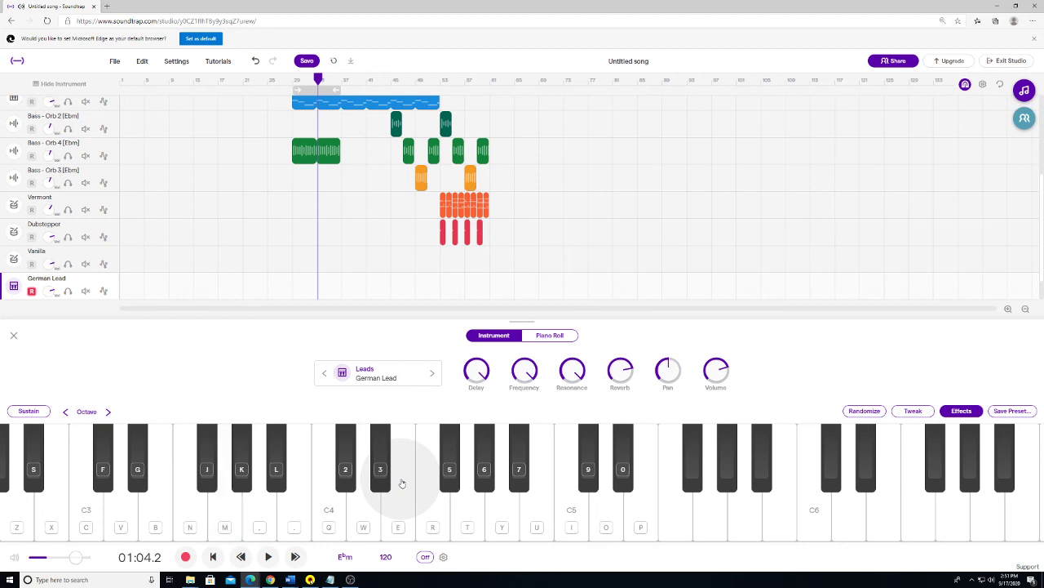
{"action": "key", "text": "q"}
{"action": "key", "text": "e"}
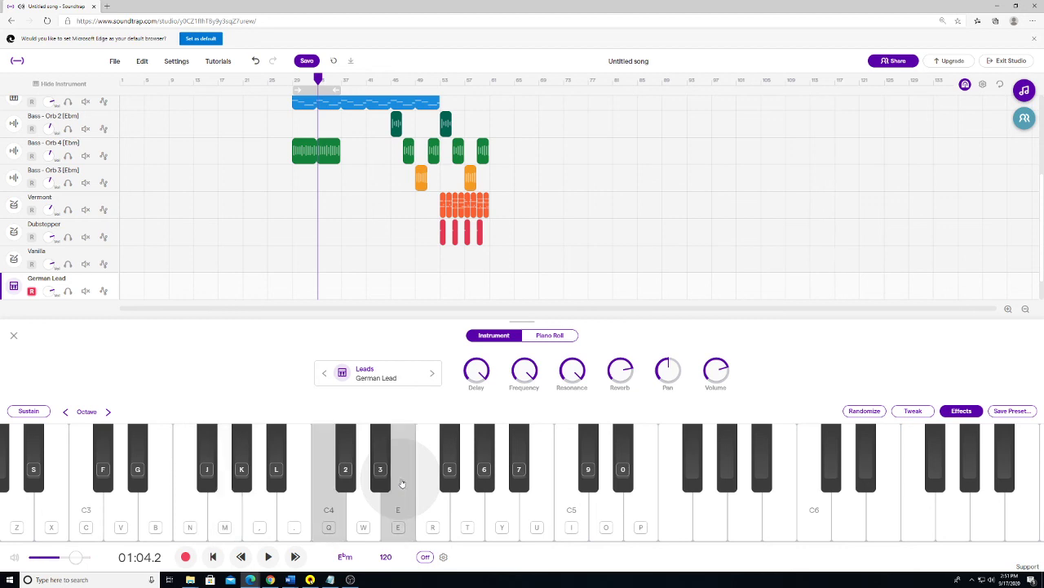
{"action": "key", "text": "y"}
{"action": "key", "text": "t"}
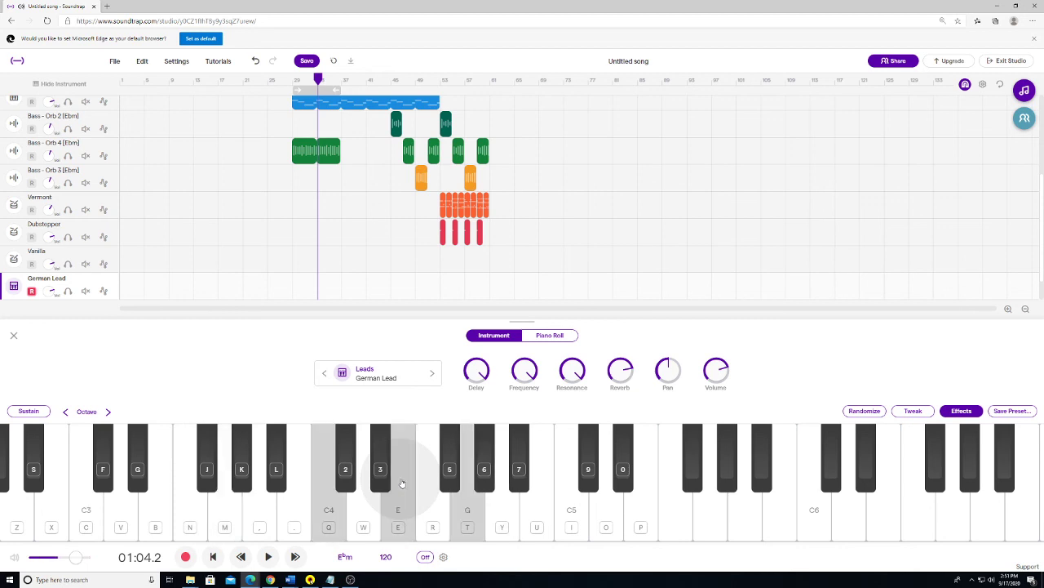
{"action": "key", "text": "u"}
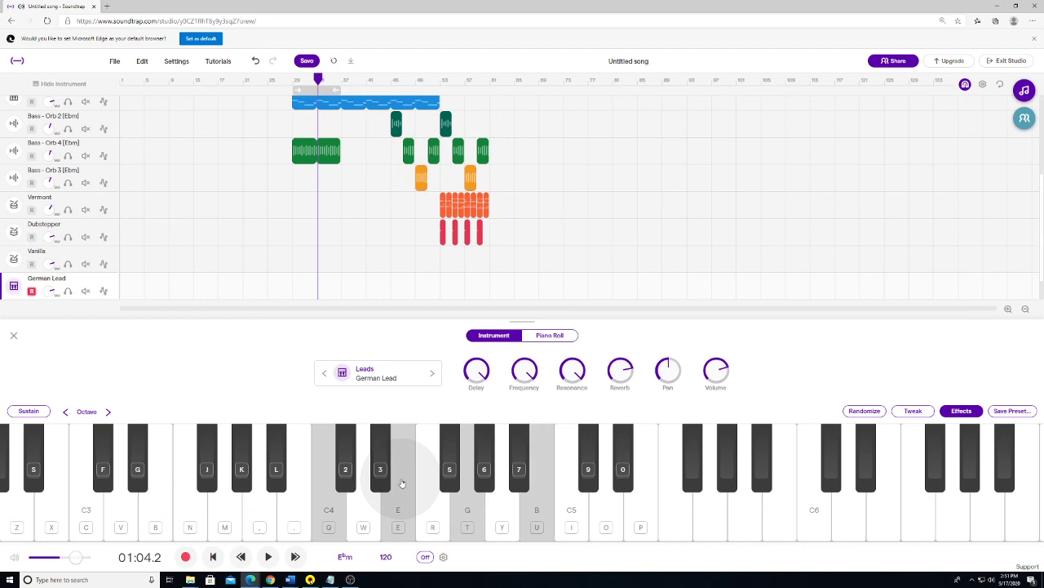
{"action": "key", "text": "i"}
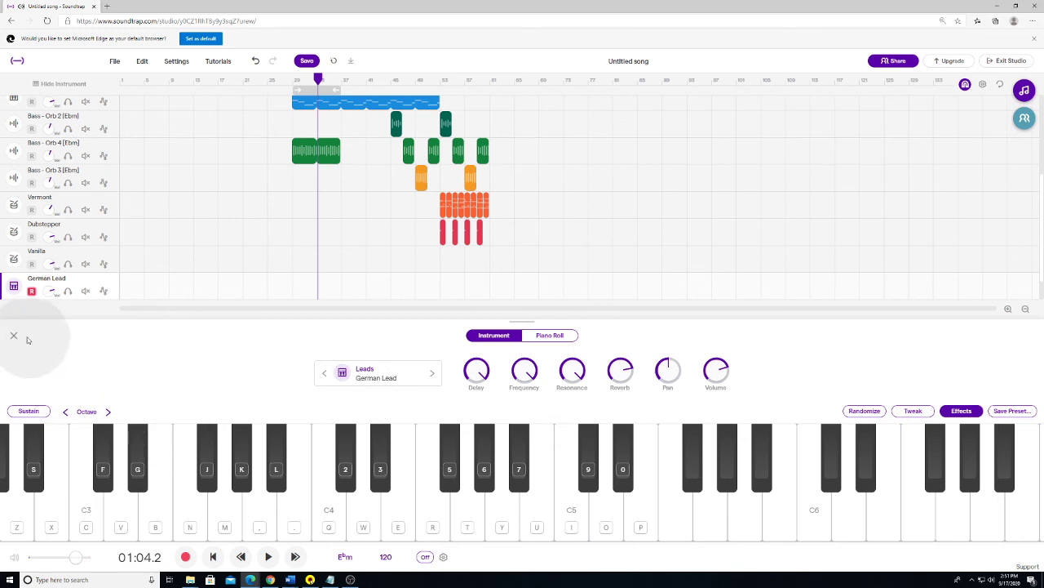
{"action": "left_click", "coordinate": [13, 336]}
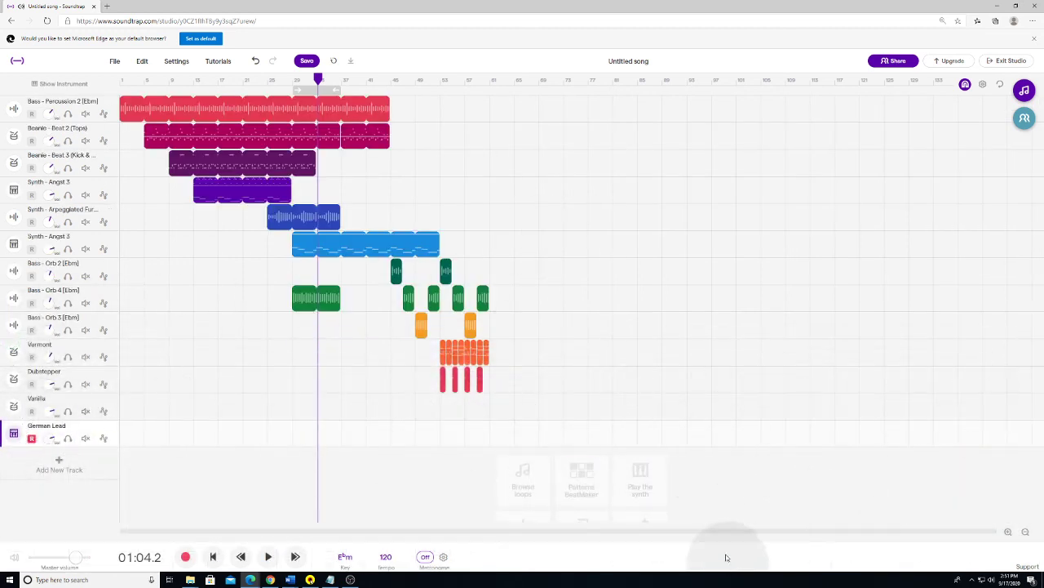
- Delete the German Lead synth track and the Vanilla drum track from the song
{"action": "right_click", "coordinate": [108, 432]}
{"action": "left_click", "coordinate": [147, 453]}
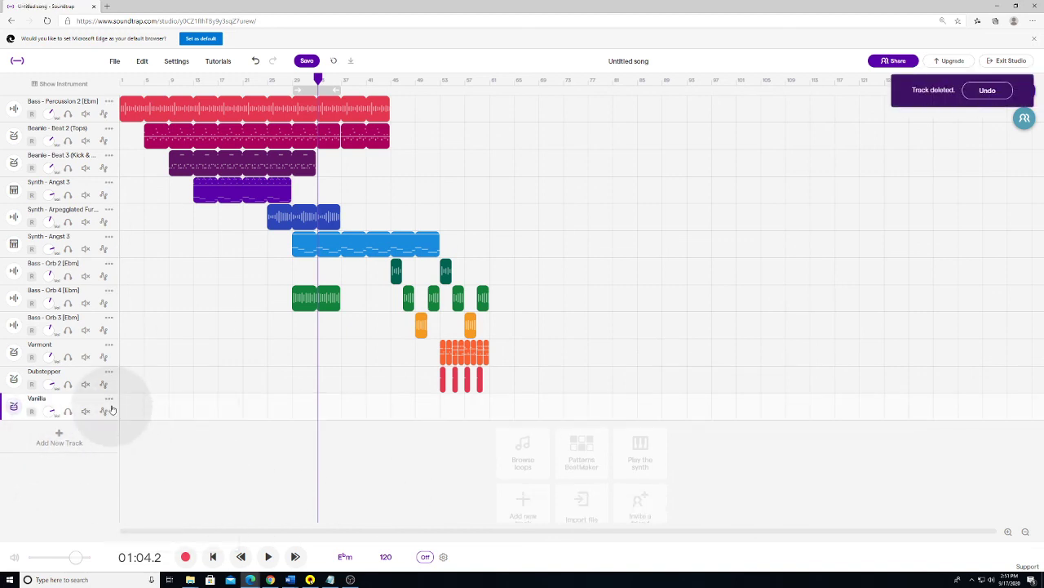
{"action": "right_click", "coordinate": [110, 403]}
{"action": "left_click", "coordinate": [154, 454]}
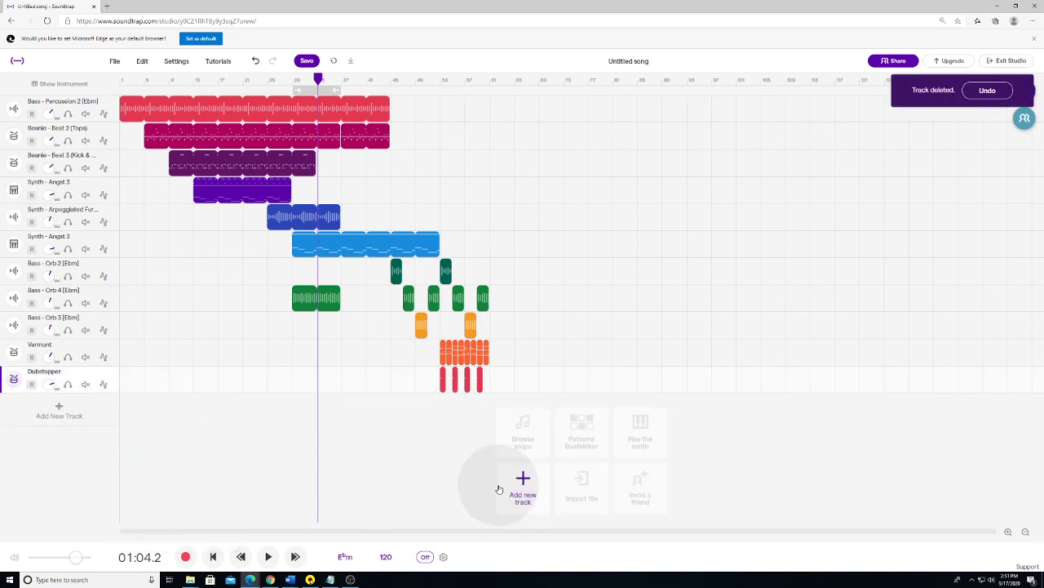
- View the instrument choices for adding a new track and the file import dialog, closing each without adding anything
{"action": "left_click", "coordinate": [525, 483]}
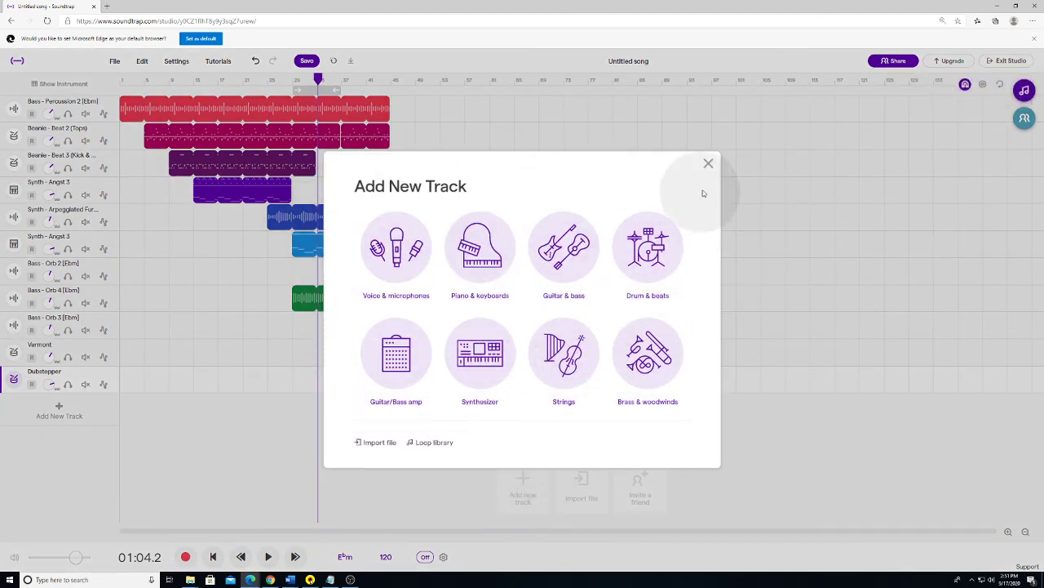
{"action": "left_click", "coordinate": [708, 164]}
{"action": "left_click", "coordinate": [571, 491]}
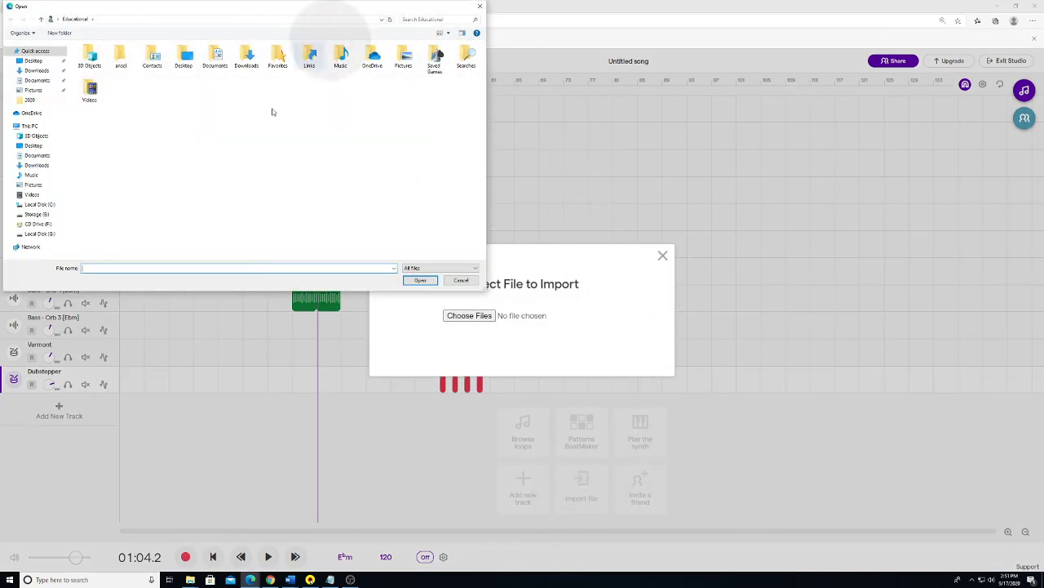
{"action": "left_click", "coordinate": [479, 8]}
{"action": "left_click", "coordinate": [663, 256]}
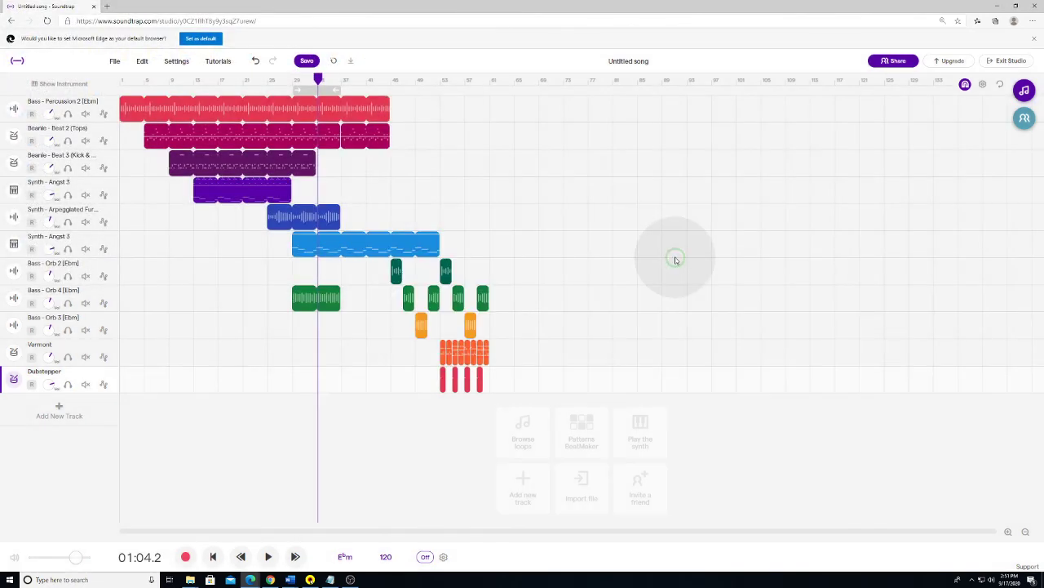
- View the options for inviting a friend to collaborate on the song, and close them without sending an invitation
{"action": "left_click", "coordinate": [636, 507]}
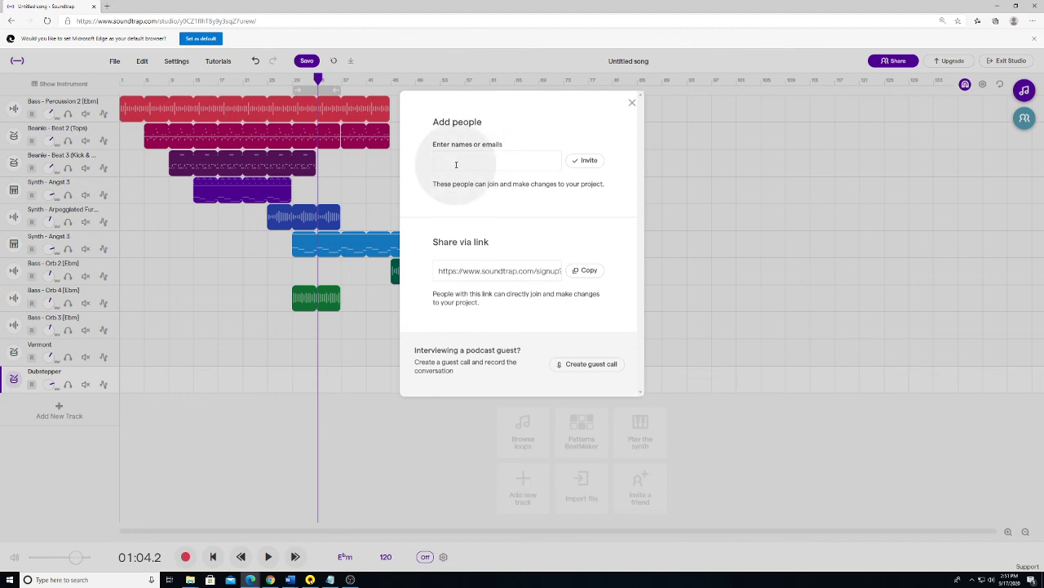
{"action": "left_click", "coordinate": [633, 101]}
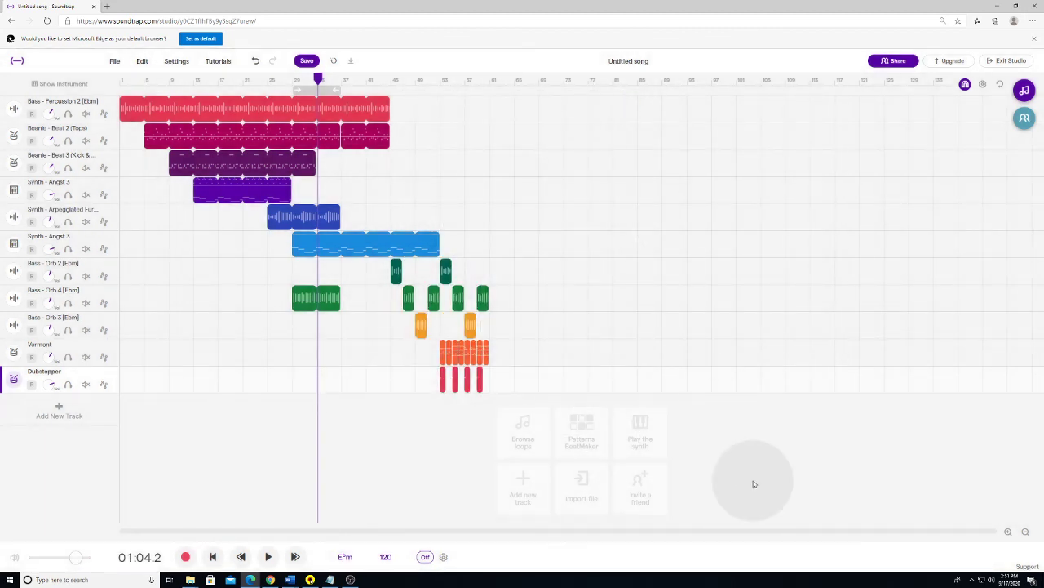